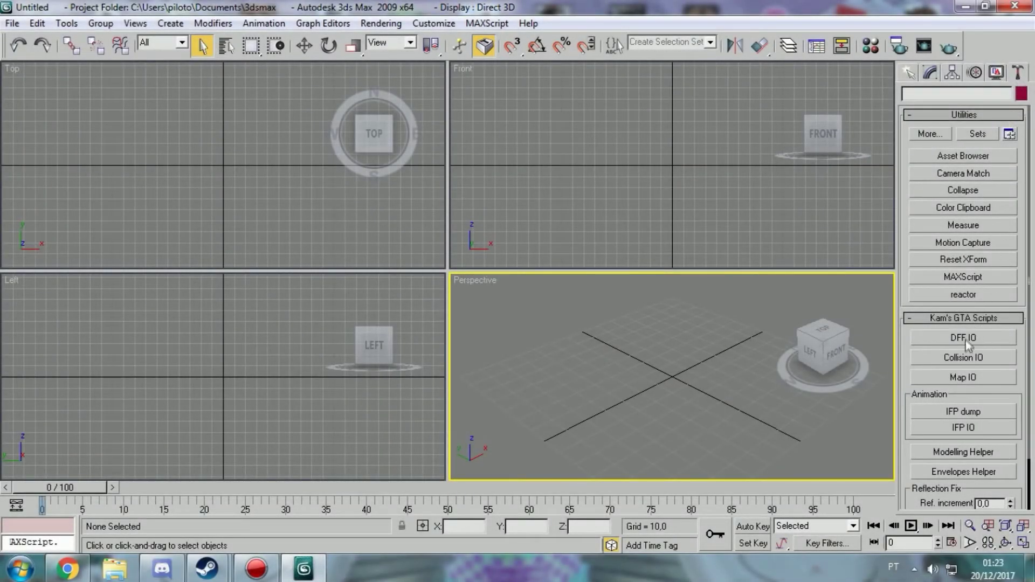
Import paul.dff into the empty scene using Kam's GTA Scripts DFF IO.
{"action": "left_click", "coordinate": [963, 338]}
{"action": "left_click", "coordinate": [69, 73]}
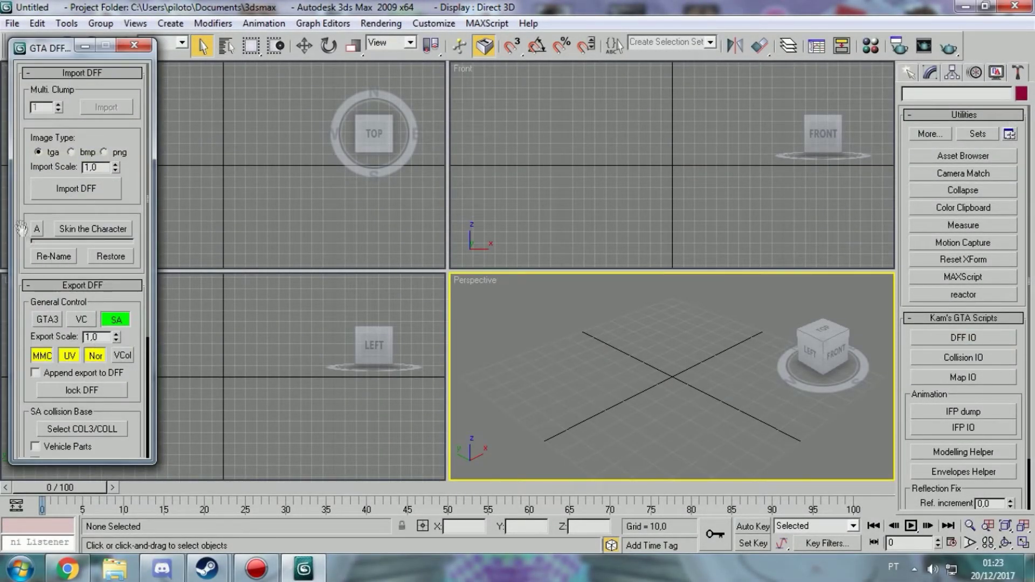
{"action": "left_click", "coordinate": [76, 188]}
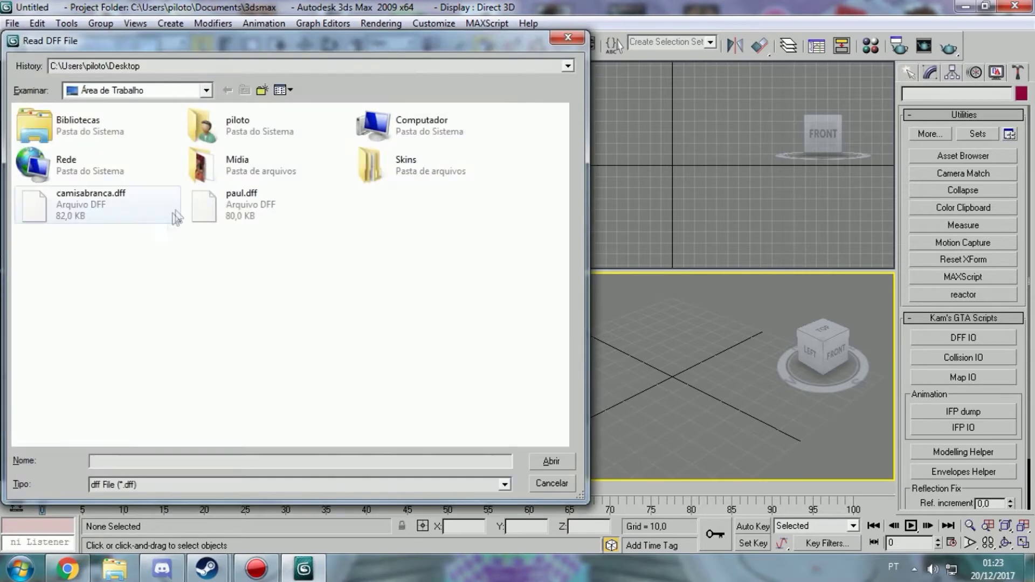
{"action": "double_click", "coordinate": [272, 210]}
Orbit and zoom the Perspective view to see the character from the right.
{"action": "mouse_move", "coordinate": [635, 359]}
{"action": "middle_mouse_down"}
{"action": "mouse_move", "coordinate": [756, 375]}
{"action": "mouse_move", "coordinate": [620, 358]}
{"action": "mouse_move", "coordinate": [664, 366]}
{"action": "mouse_move", "coordinate": [645, 342]}
{"action": "mouse_move", "coordinate": [517, 417]}
{"action": "mouse_move", "coordinate": [544, 398]}
{"action": "mouse_move", "coordinate": [819, 351]}
{"action": "middle_mouse_up"}
{"action": "scroll", "coordinate": [645, 342], "scroll_direction": "up", "scroll_amount": 3}
{"action": "scroll", "coordinate": [645, 342], "scroll_direction": "up", "scroll_amount": 3}
{"action": "left_click_drag", "start_coordinate": [822, 349], "coordinate": [832, 344]}
{"action": "left_click", "coordinate": [831, 344]}
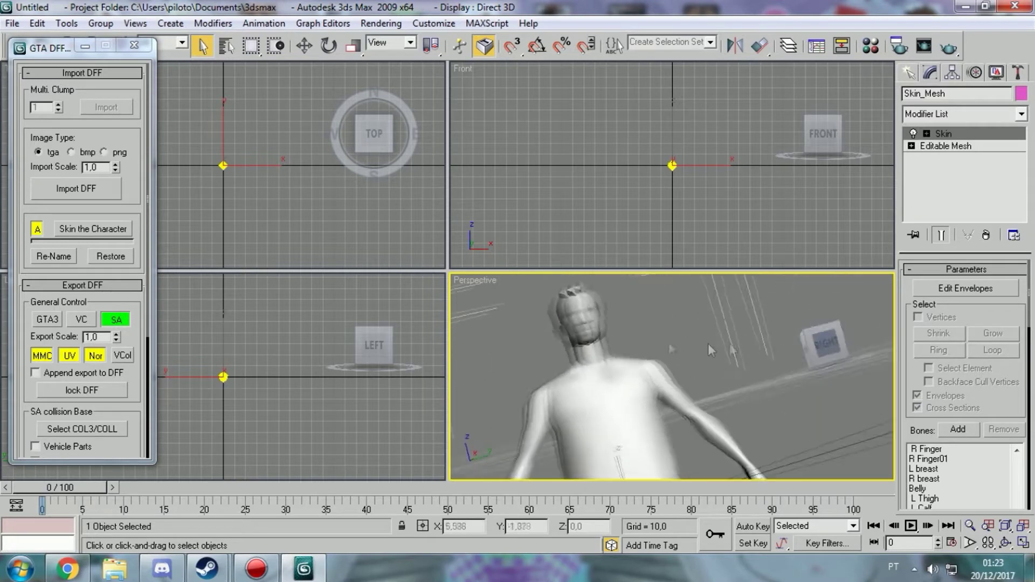
Maximize the Perspective viewport and minimize the GTA DFF tool window.
{"action": "mouse_move", "coordinate": [581, 367]}
{"action": "middle_mouse_down"}
{"action": "mouse_move", "coordinate": [531, 362]}
{"action": "mouse_move", "coordinate": [623, 368]}
{"action": "middle_mouse_up"}
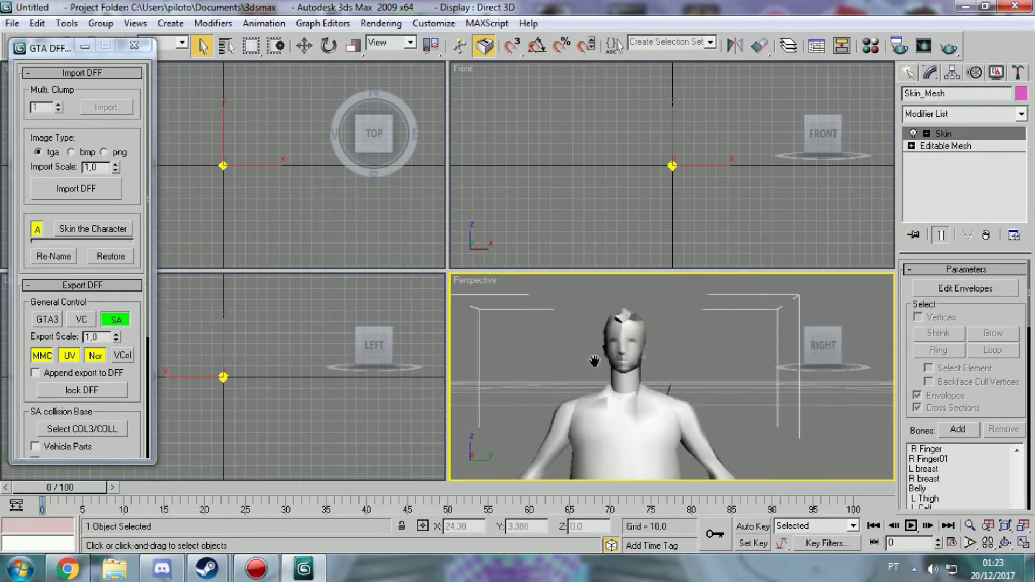
{"action": "left_click", "coordinate": [548, 320]}
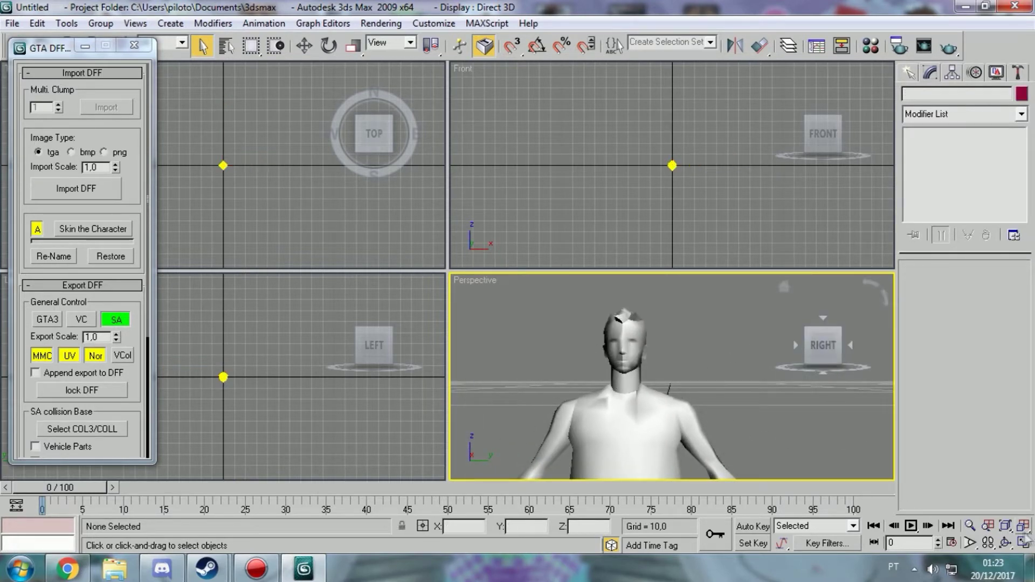
{"action": "left_click", "coordinate": [1023, 543]}
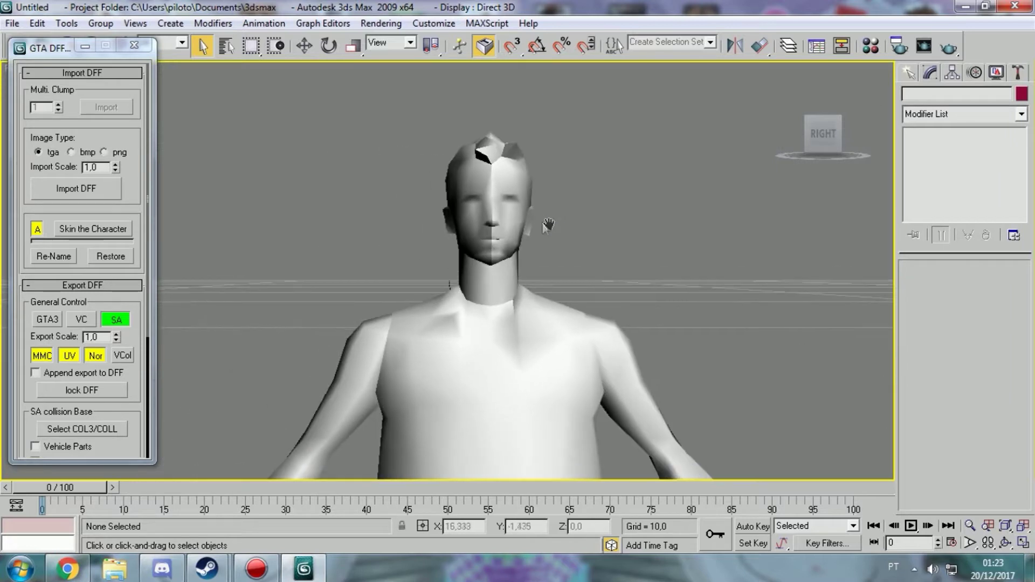
{"action": "left_click", "coordinate": [87, 49]}
Open the character's Editable Mesh level below the Skin modifier, accepting the warning.
{"action": "left_click", "coordinate": [503, 317]}
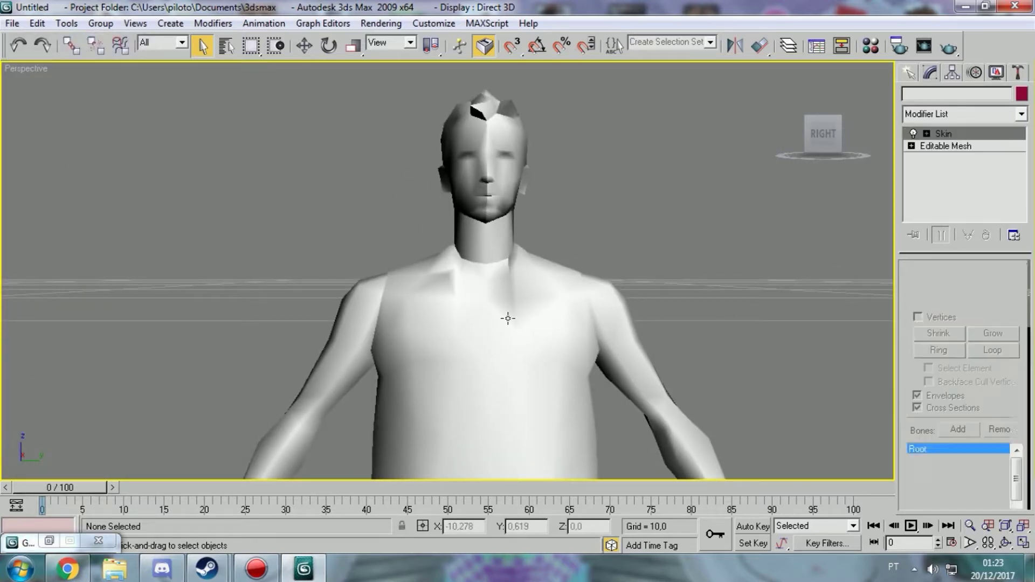
{"action": "left_click", "coordinate": [977, 146]}
{"action": "left_click", "coordinate": [579, 326]}
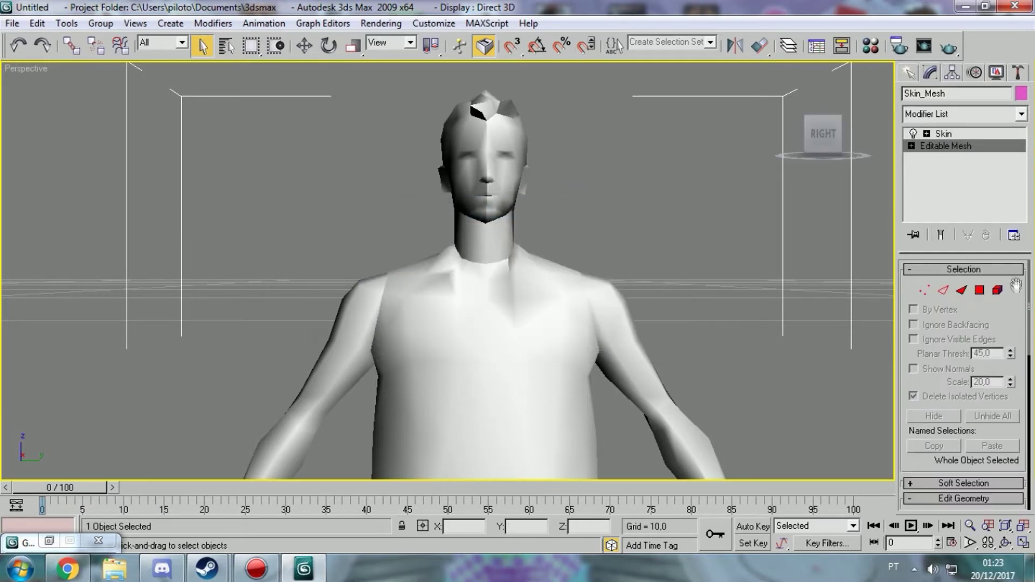
Switch to Element sub-object mode and zoom out to see the whole character.
{"action": "key", "text": "5"}
{"action": "middle_click_drag", "start_coordinate": [289, 287], "coordinate": [288, 277]}
{"action": "scroll", "coordinate": [442, 291], "scroll_direction": "down", "scroll_amount": 2}
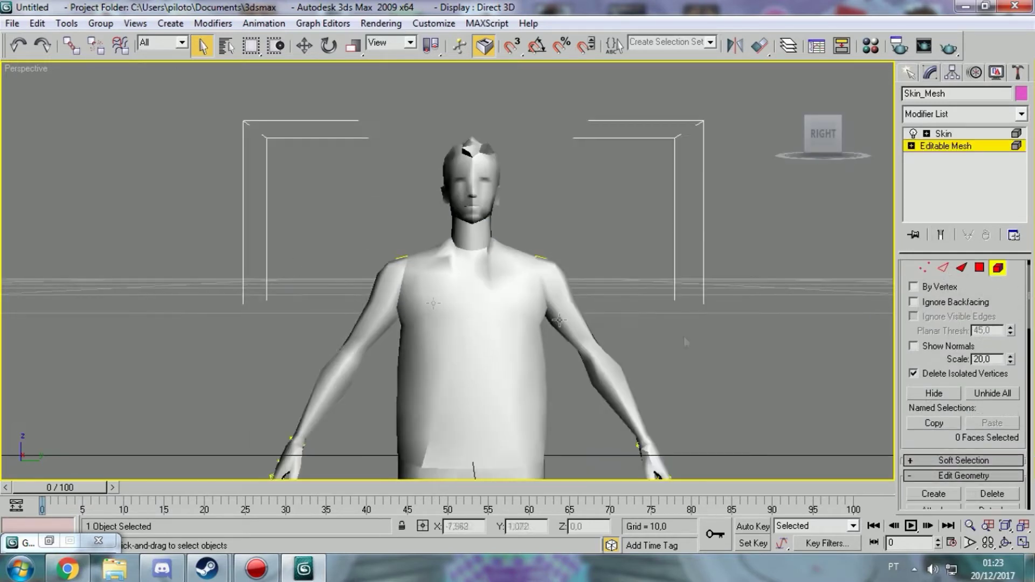
{"action": "scroll", "coordinate": [965, 378], "scroll_direction": "up", "scroll_amount": 1}
{"action": "scroll", "coordinate": [383, 376], "scroll_direction": "down", "scroll_amount": 1}
{"action": "scroll", "coordinate": [383, 375], "scroll_direction": "down", "scroll_amount": 1}
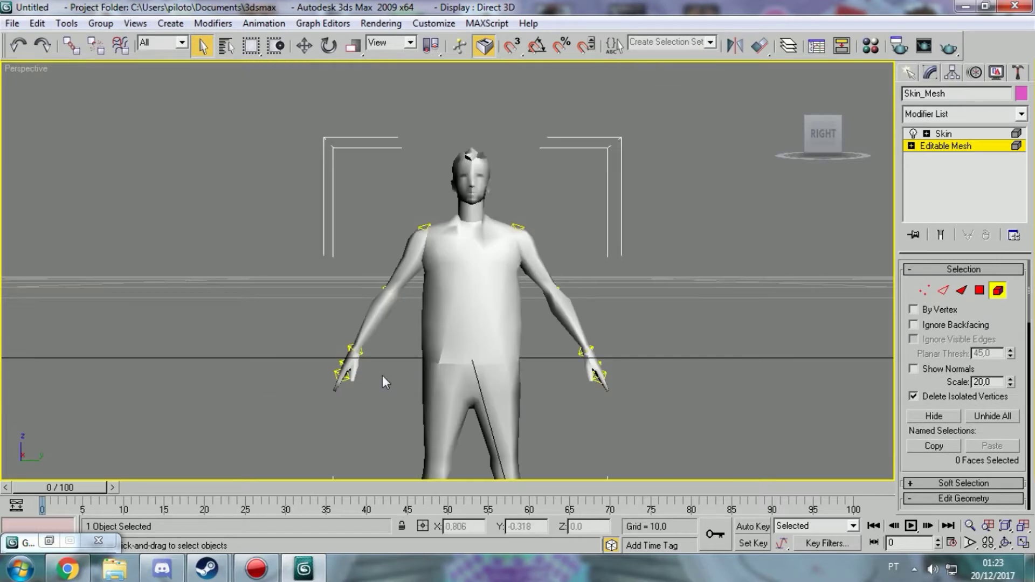
{"action": "scroll", "coordinate": [383, 376], "scroll_direction": "down", "scroll_amount": 1}
{"action": "scroll", "coordinate": [384, 372], "scroll_direction": "down", "scroll_amount": 2}
{"action": "scroll", "coordinate": [384, 371], "scroll_direction": "down", "scroll_amount": 2}
Remove the body, arm and leg elements below the head, then exit Element mode and deselect.
{"action": "left_click", "coordinate": [453, 345]}
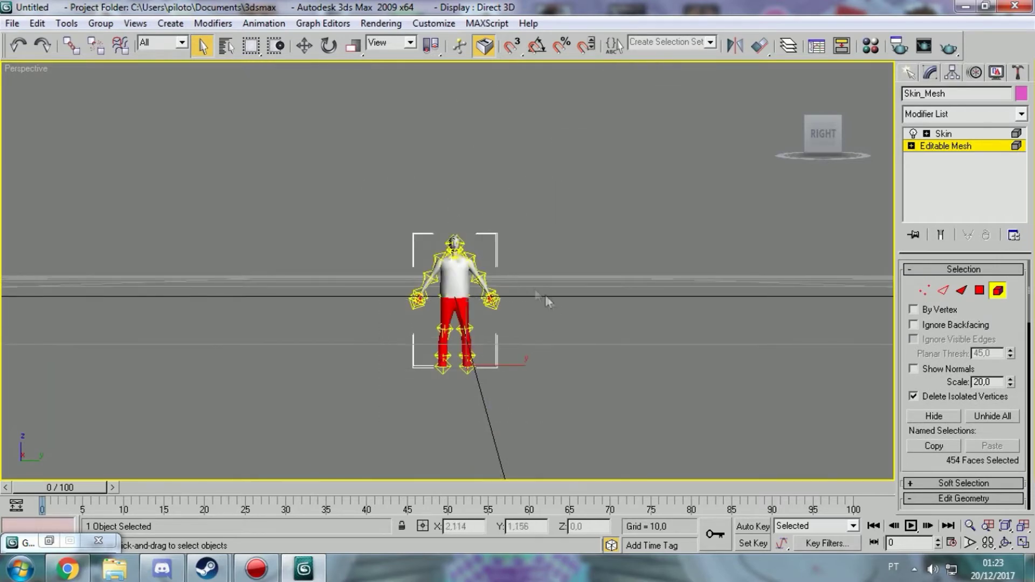
{"action": "left_click", "coordinate": [495, 281]}
{"action": "left_click_drag", "start_coordinate": [512, 296], "coordinate": [513, 296]}
{"action": "scroll", "coordinate": [421, 323], "scroll_direction": "up", "scroll_amount": 2}
{"action": "scroll", "coordinate": [410, 335], "scroll_direction": "up", "scroll_amount": 1}
{"action": "scroll", "coordinate": [393, 357], "scroll_direction": "up", "scroll_amount": 2}
{"action": "middle_click_drag", "start_coordinate": [434, 296], "coordinate": [504, 329]}
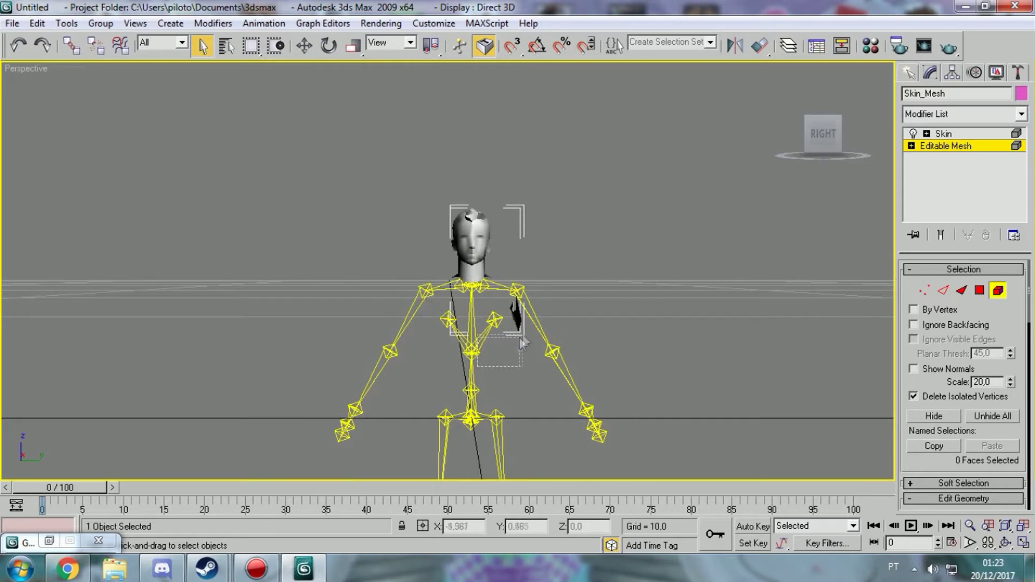
{"action": "scroll", "coordinate": [505, 329], "scroll_direction": "up", "scroll_amount": 3}
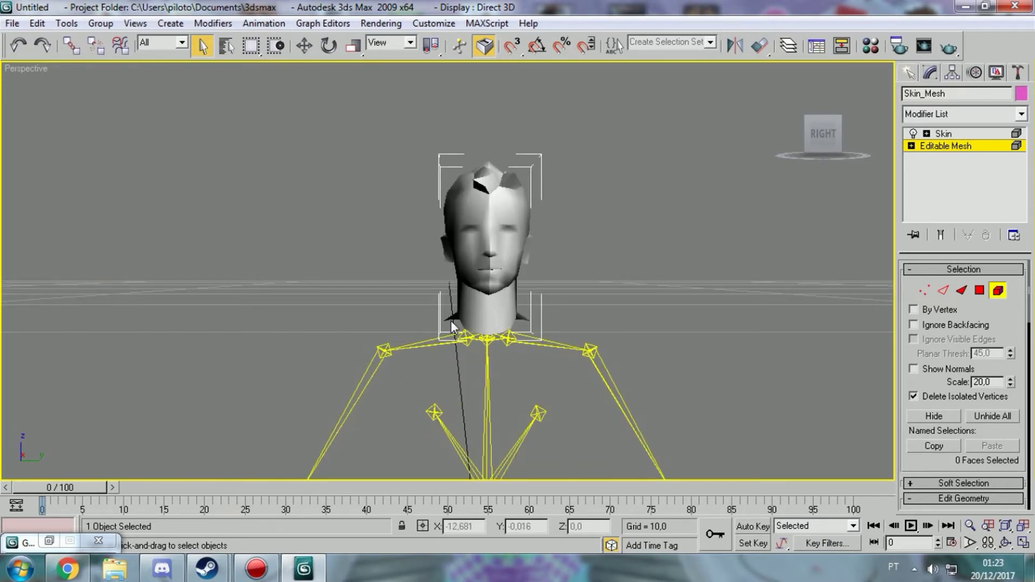
{"action": "left_click", "coordinate": [998, 291]}
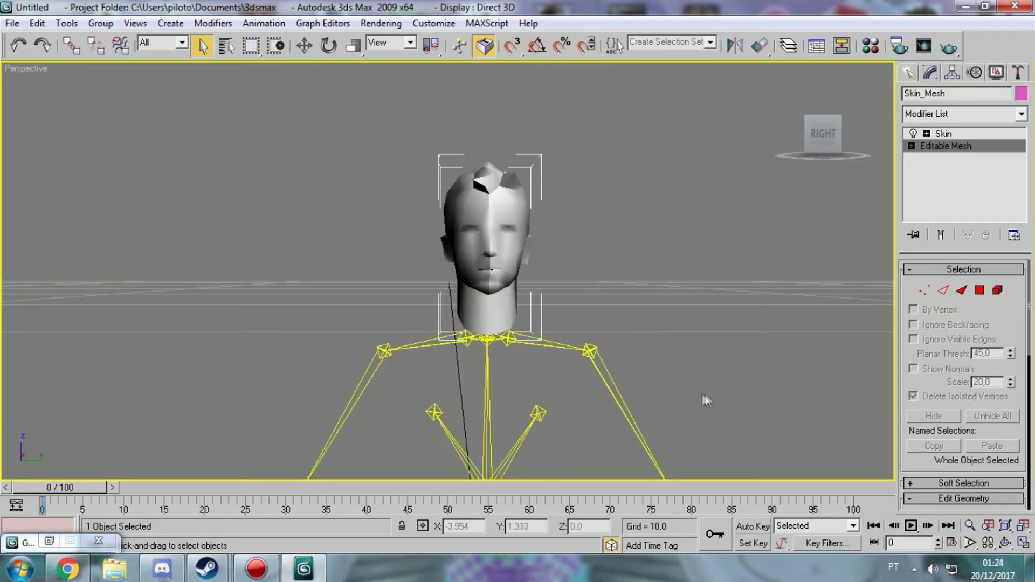
{"action": "left_click", "coordinate": [623, 312]}
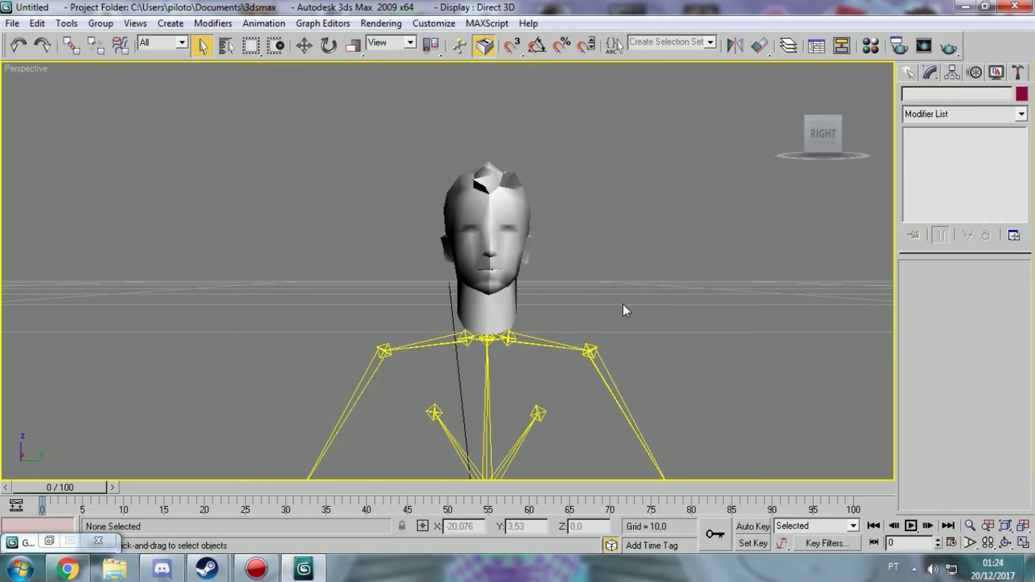
Delete all 32 skeleton bones while keeping the head, then select the head.
{"action": "key", "text": "ctrl+a"}
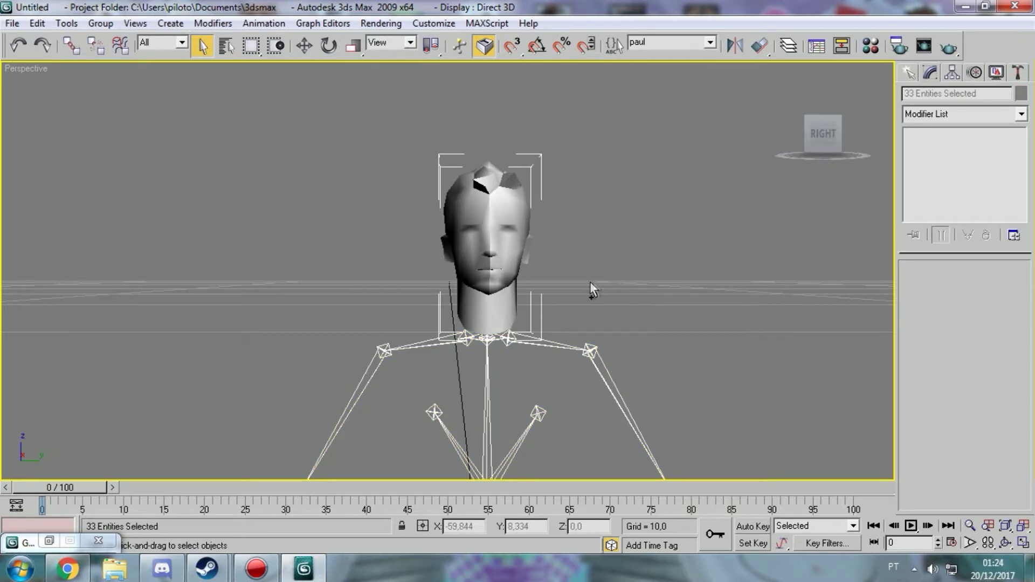
{"action": "left_click", "coordinate": [514, 235], "text": "alt"}
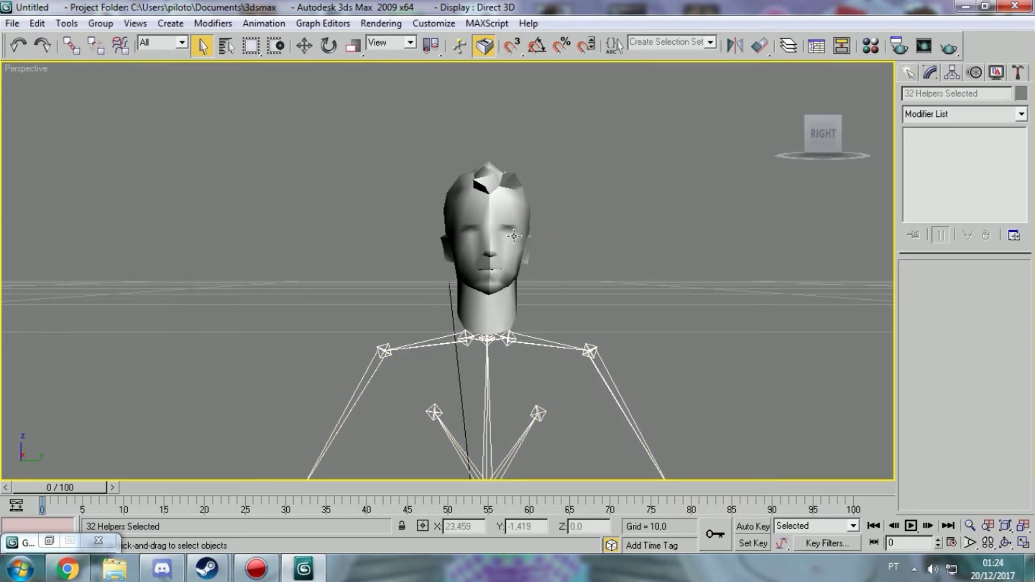
{"action": "key", "text": "Delete"}
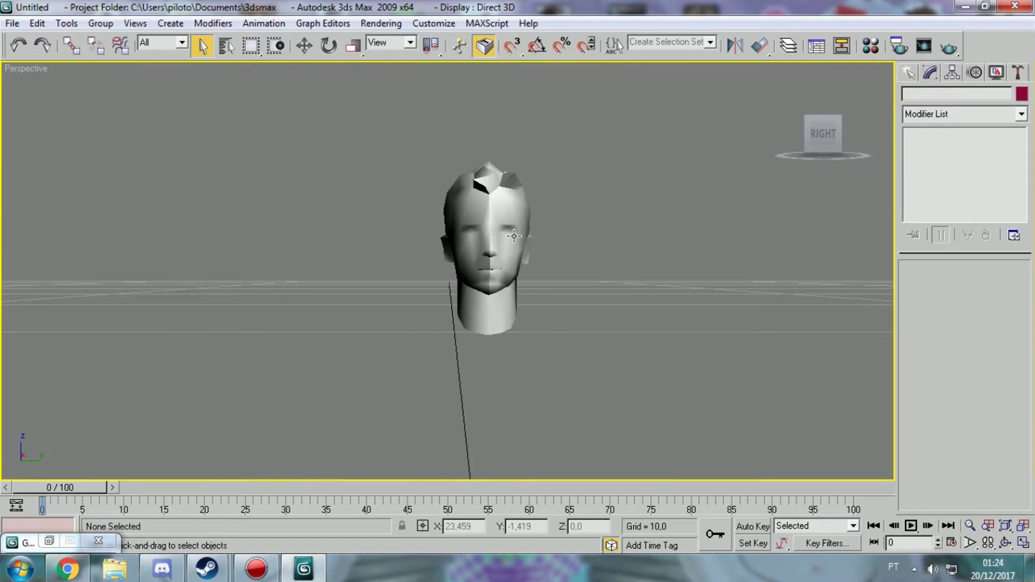
{"action": "left_click", "coordinate": [514, 236]}
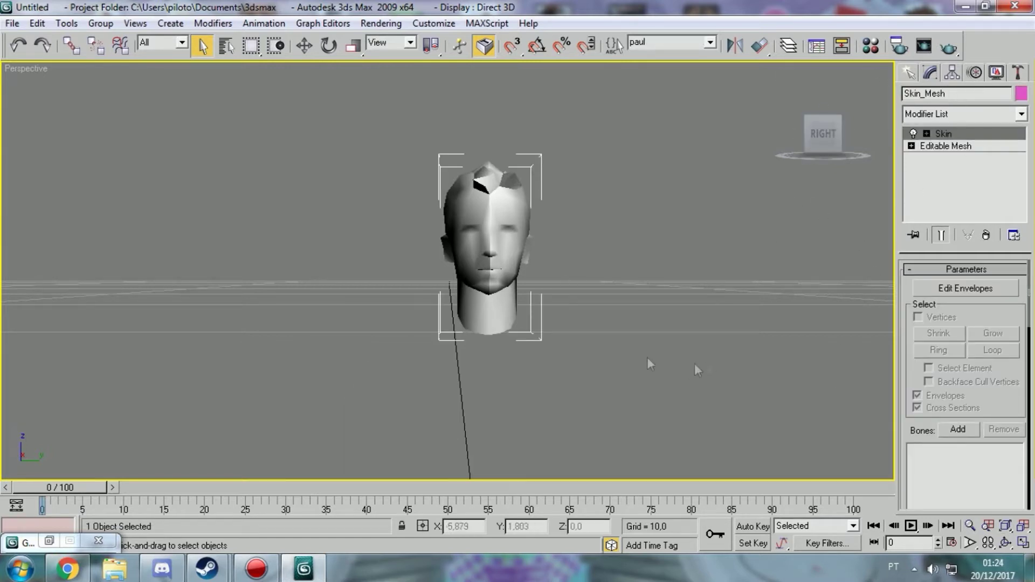
Centre the head's pivot on the object using Affect Pivot Only.
{"action": "left_click", "coordinate": [952, 74]}
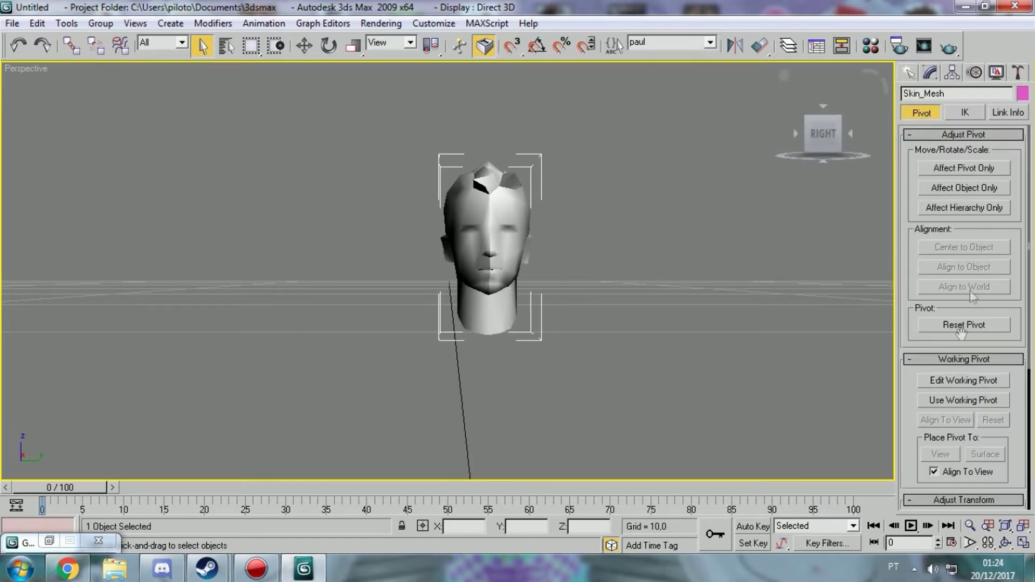
{"action": "left_click", "coordinate": [955, 173]}
{"action": "left_click", "coordinate": [949, 248]}
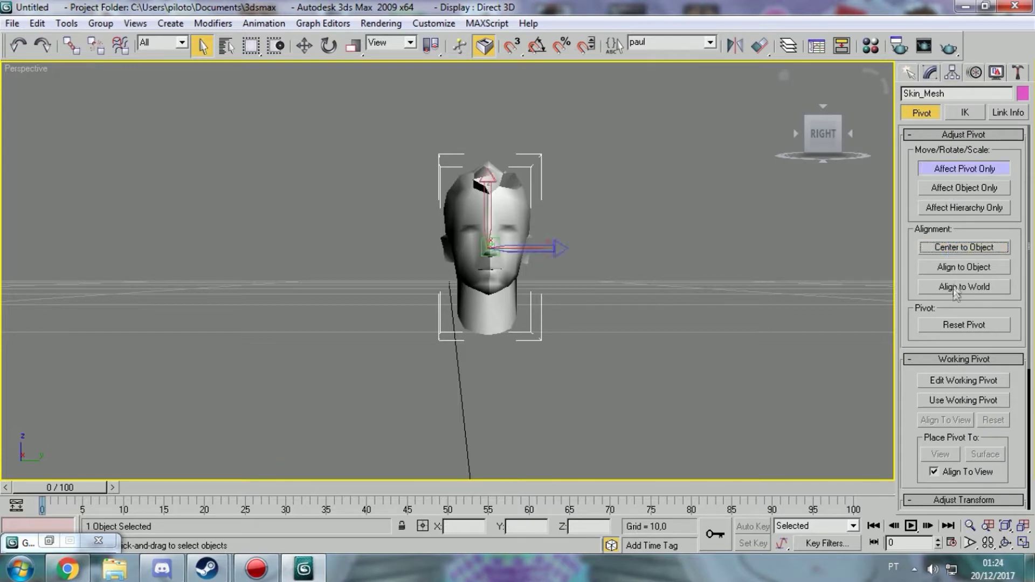
{"action": "left_click", "coordinate": [955, 169]}
{"action": "left_click", "coordinate": [931, 73]}
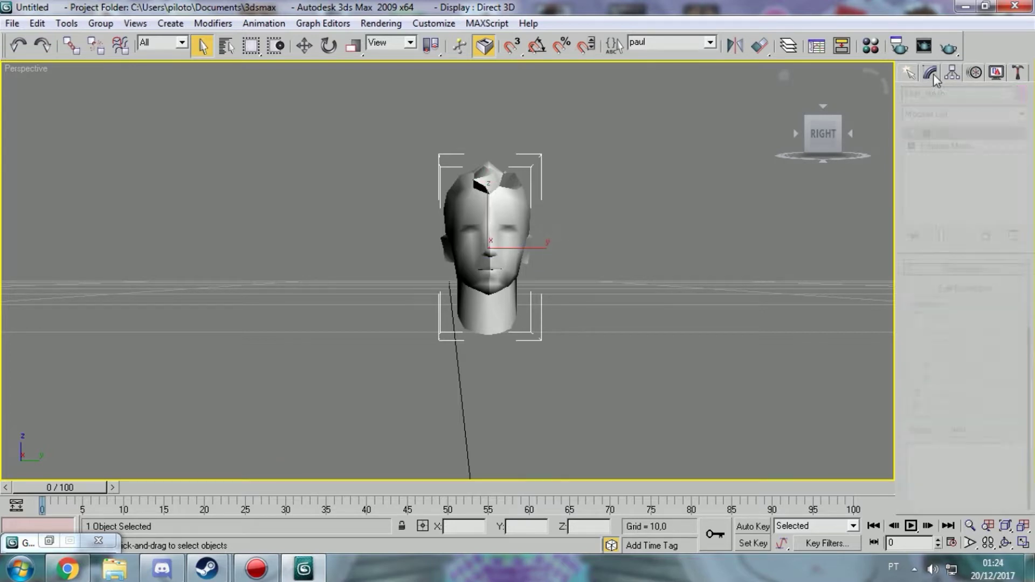
Reopen the head's Editable Mesh level and move the head to the left.
{"action": "left_click", "coordinate": [946, 146]}
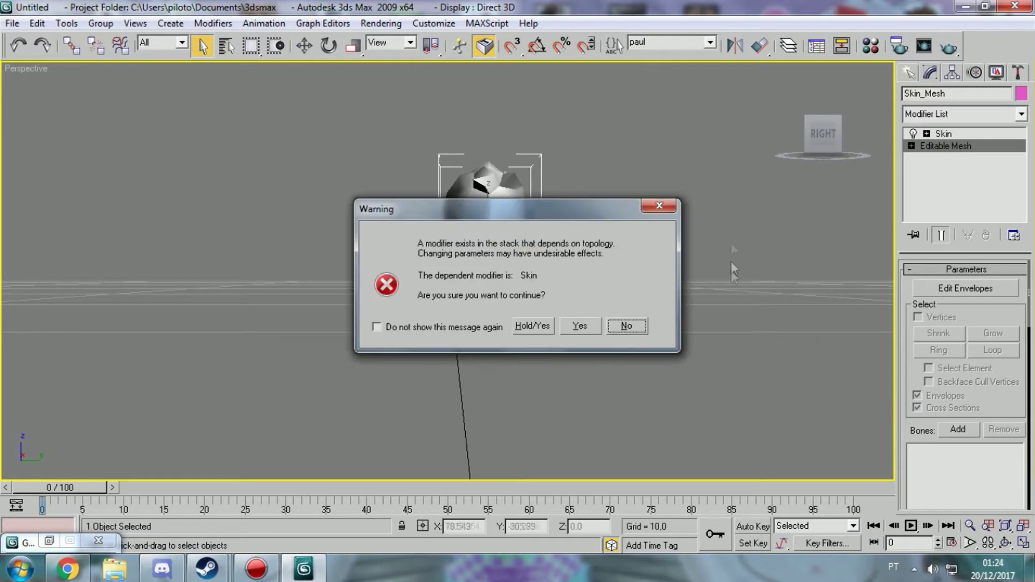
{"action": "left_click", "coordinate": [668, 208]}
{"action": "left_click", "coordinate": [476, 263]}
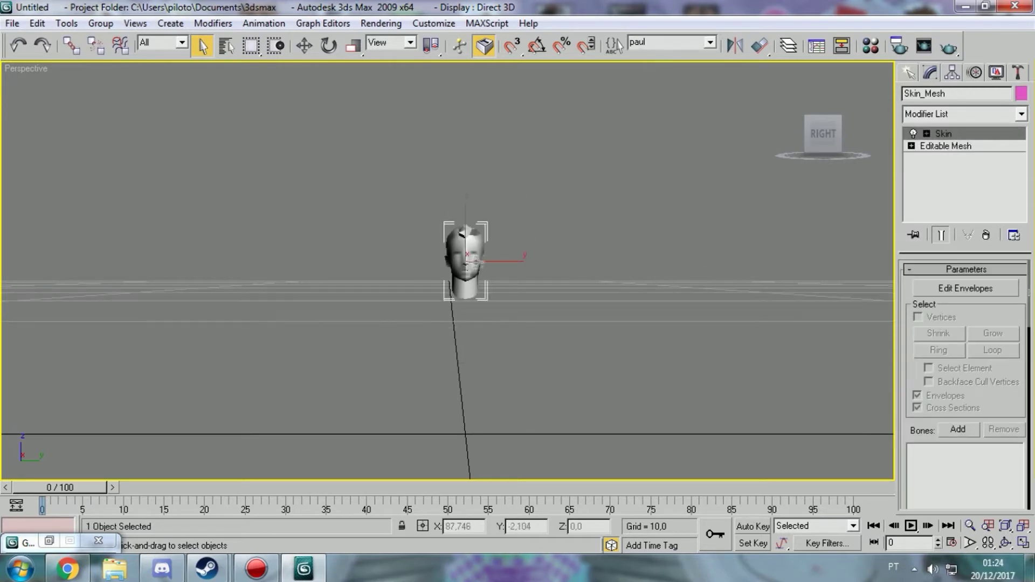
{"action": "left_click", "coordinate": [304, 47]}
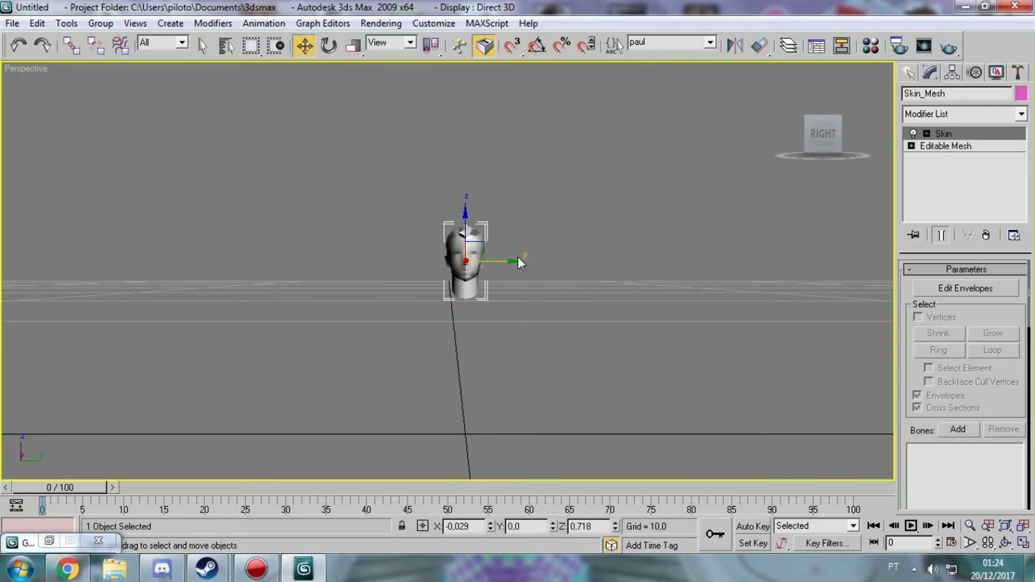
{"action": "left_click_drag", "start_coordinate": [517, 261], "coordinate": [358, 262]}
{"action": "left_click_drag", "start_coordinate": [273, 179], "coordinate": [367, 332]}
{"action": "key", "text": "super+d"}
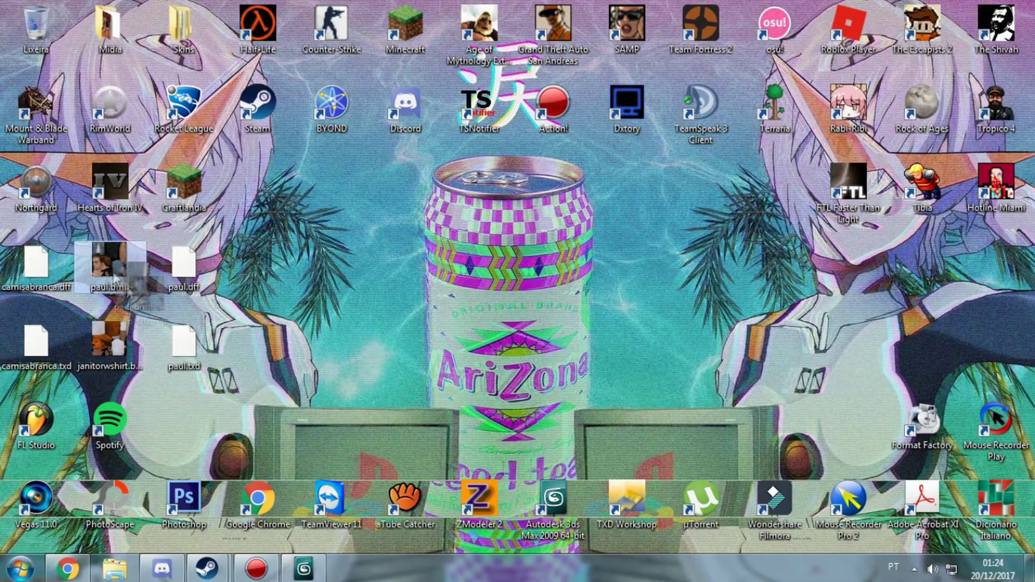
Drag paul.bmp onto the head so it shows Paul's face and hair.
{"action": "left_click", "coordinate": [304, 568]}
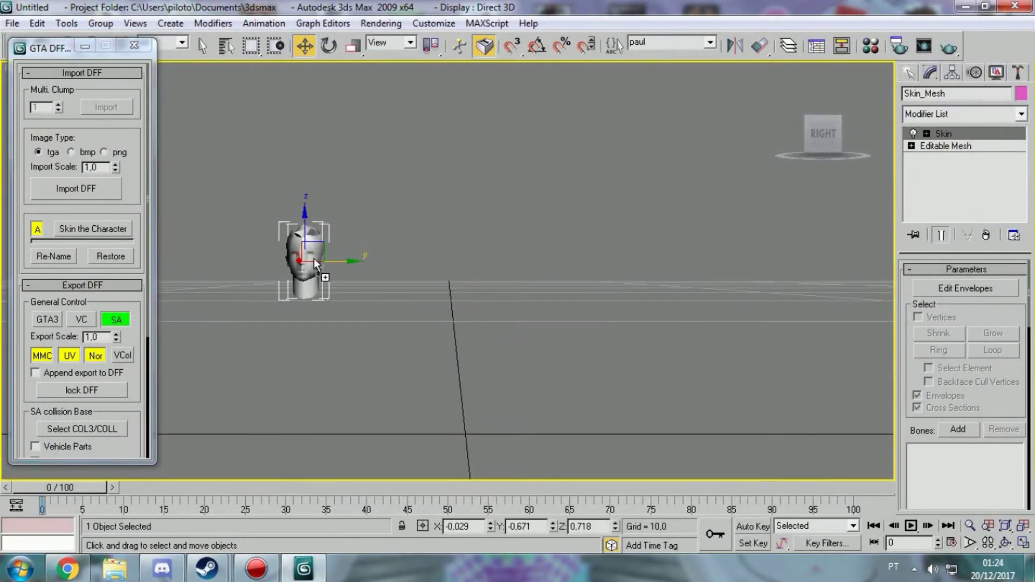
{"action": "left_click_drag", "start_coordinate": [314, 258], "coordinate": [314, 259]}
{"action": "scroll", "coordinate": [448, 315], "scroll_direction": "up", "scroll_amount": 3}
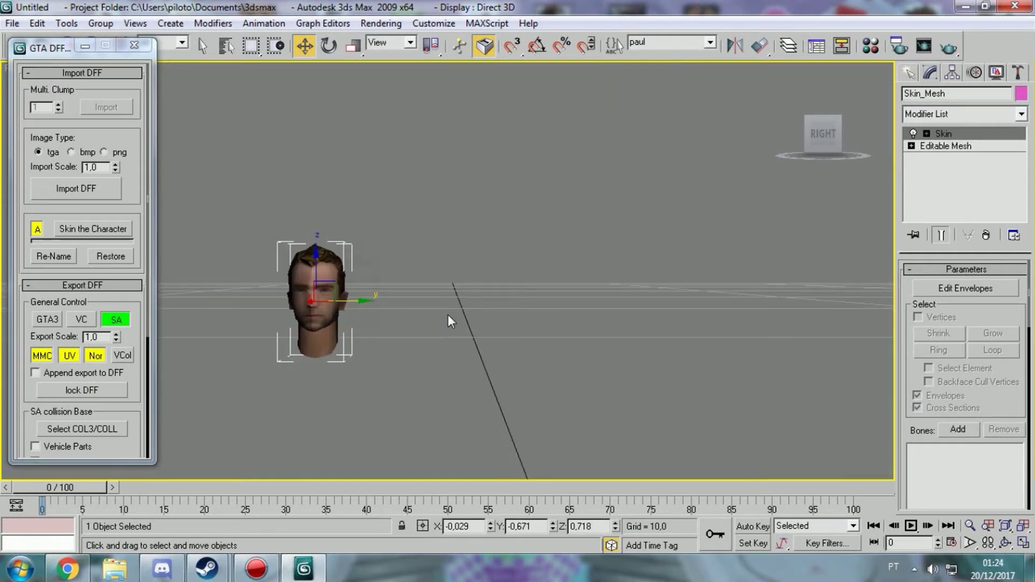
{"action": "scroll", "coordinate": [448, 315], "scroll_direction": "down", "scroll_amount": 2}
{"action": "left_click", "coordinate": [415, 298]}
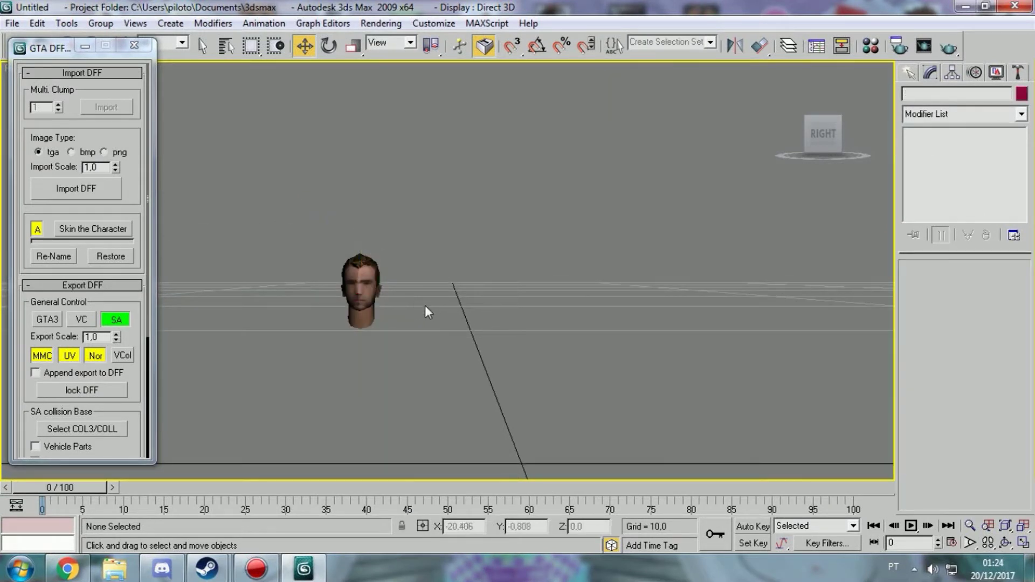
{"action": "left_click", "coordinate": [94, 189]}
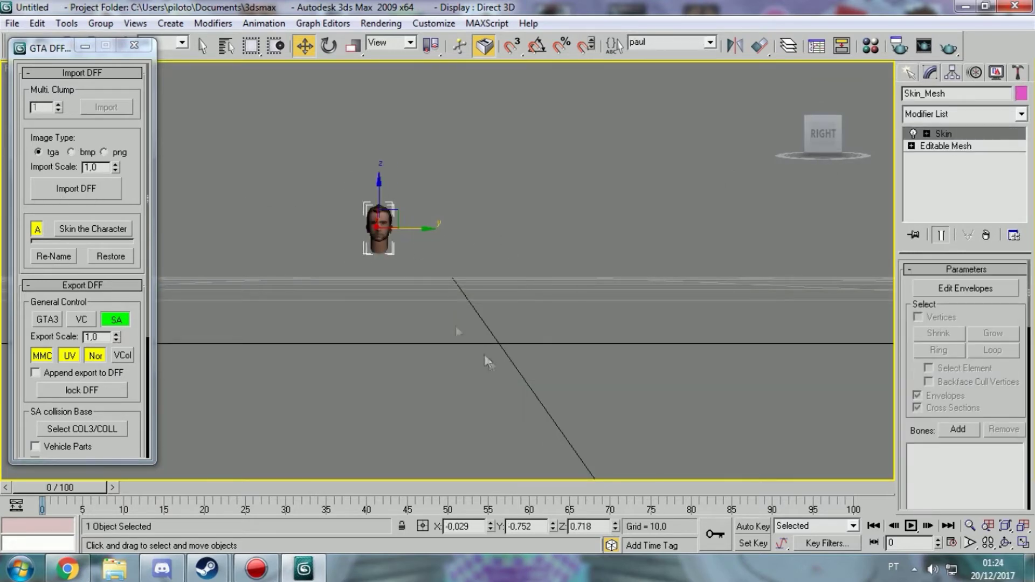
{"action": "left_click", "coordinate": [423, 280]}
Import camisabranca.dff and drag janitorwshirt.bmp onto the body mesh as its texture.
{"action": "left_click", "coordinate": [85, 190]}
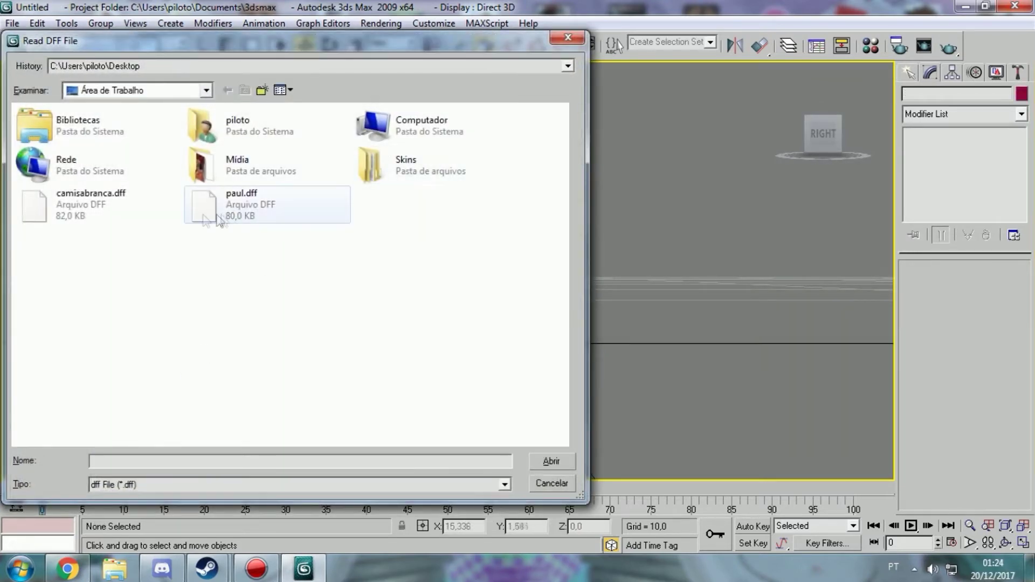
{"action": "double_click", "coordinate": [143, 214]}
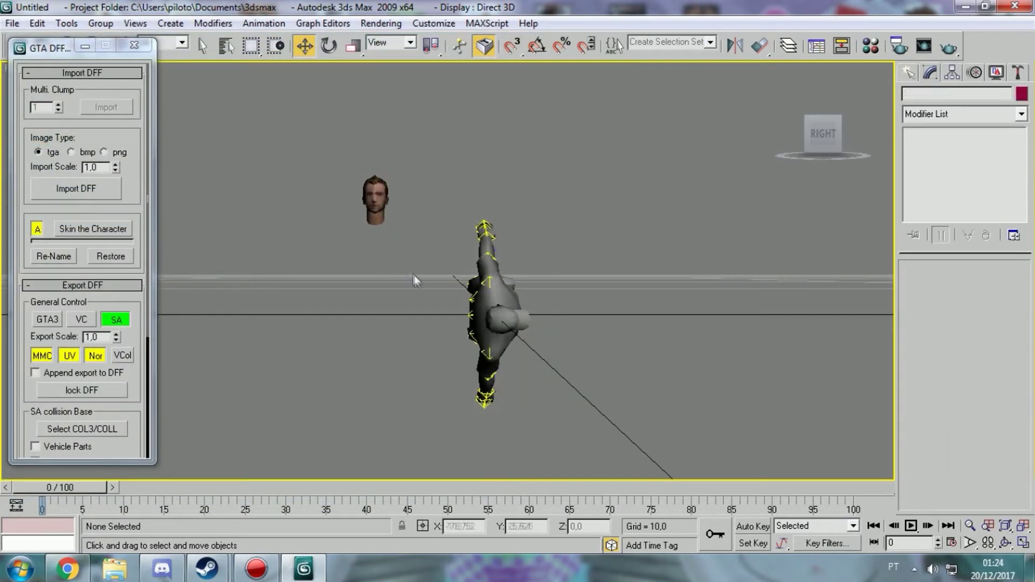
{"action": "left_click_drag", "start_coordinate": [437, 218], "coordinate": [555, 396]}
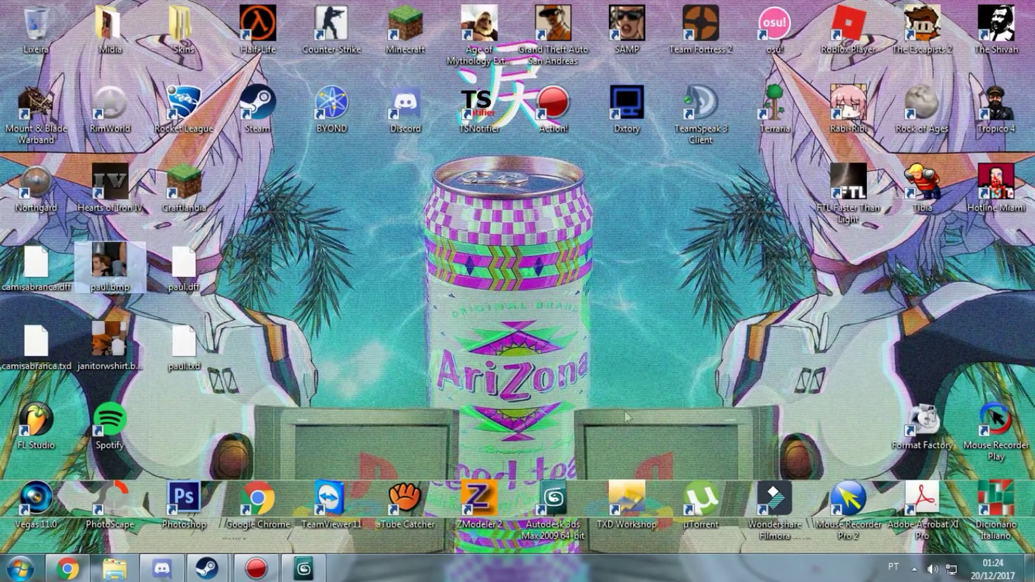
{"action": "mouse_move", "coordinate": [110, 339]}
{"action": "left_mouse_down"}
{"action": "mouse_move", "coordinate": [310, 578]}
{"action": "mouse_move", "coordinate": [480, 305]}
{"action": "left_mouse_up"}
{"action": "left_click_drag", "start_coordinate": [444, 190], "coordinate": [542, 406]}
Rotate the camisabranca rig upright facing the view, then raise it above the grid.
{"action": "key", "text": "e"}
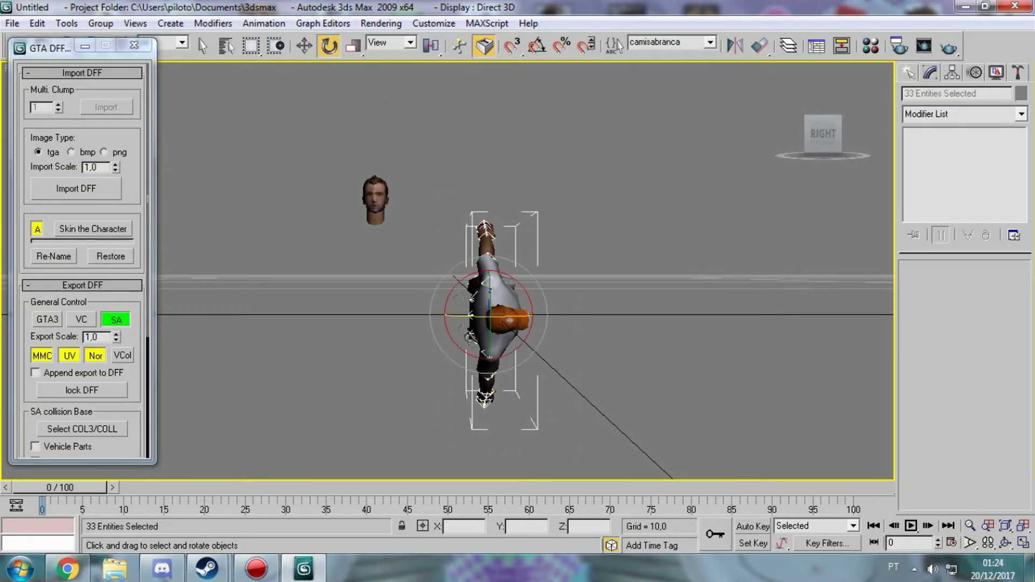
{"action": "left_click_drag", "start_coordinate": [444, 309], "coordinate": [533, 203]}
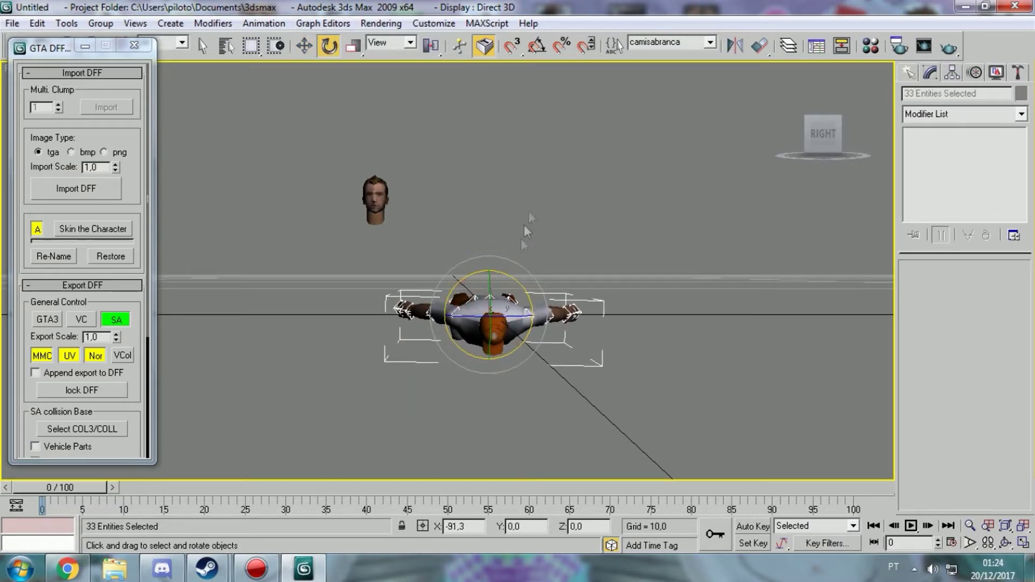
{"action": "left_click_drag", "start_coordinate": [459, 284], "coordinate": [489, 304]}
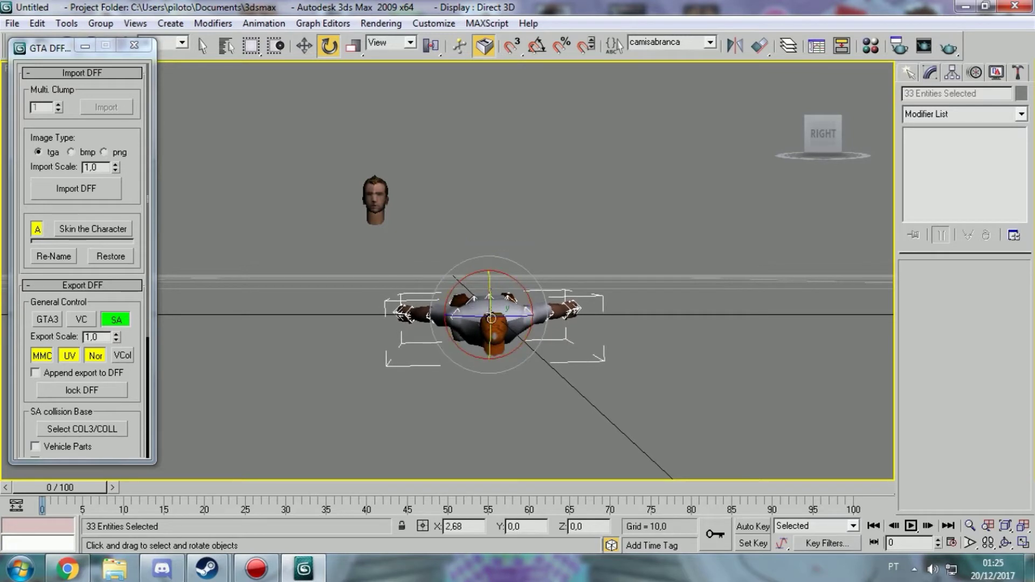
{"action": "left_click", "coordinate": [489, 304]}
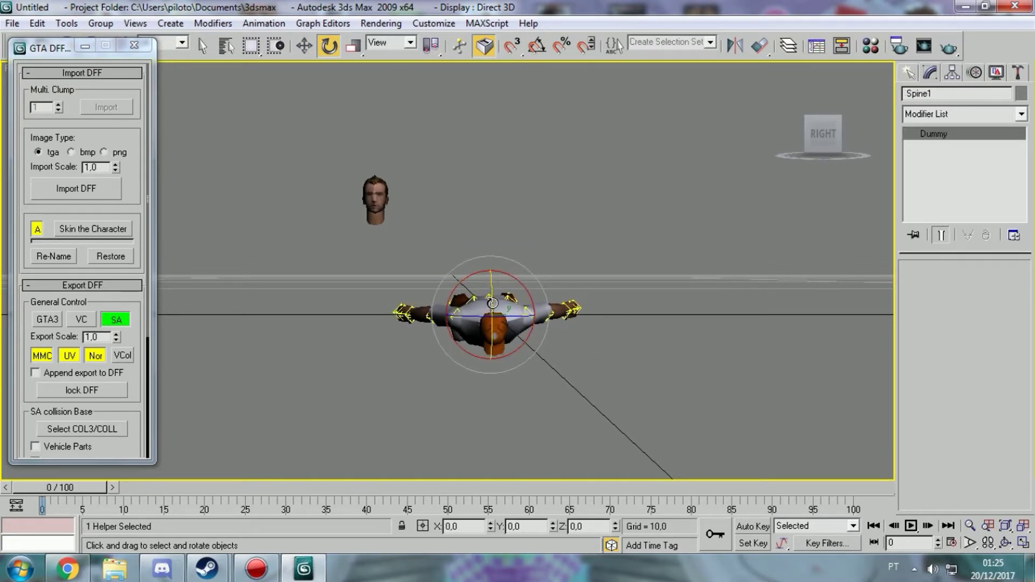
{"action": "double_click", "coordinate": [493, 303]}
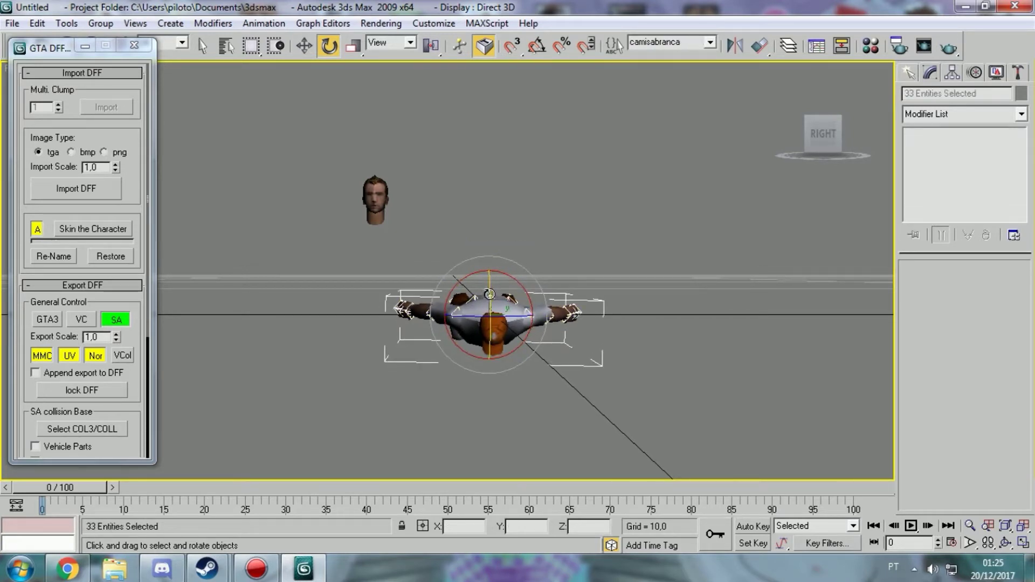
{"action": "left_click_drag", "start_coordinate": [489, 294], "coordinate": [489, 167]}
{"action": "left_click", "coordinate": [304, 46]}
{"action": "left_click_drag", "start_coordinate": [482, 249], "coordinate": [420, 155]}
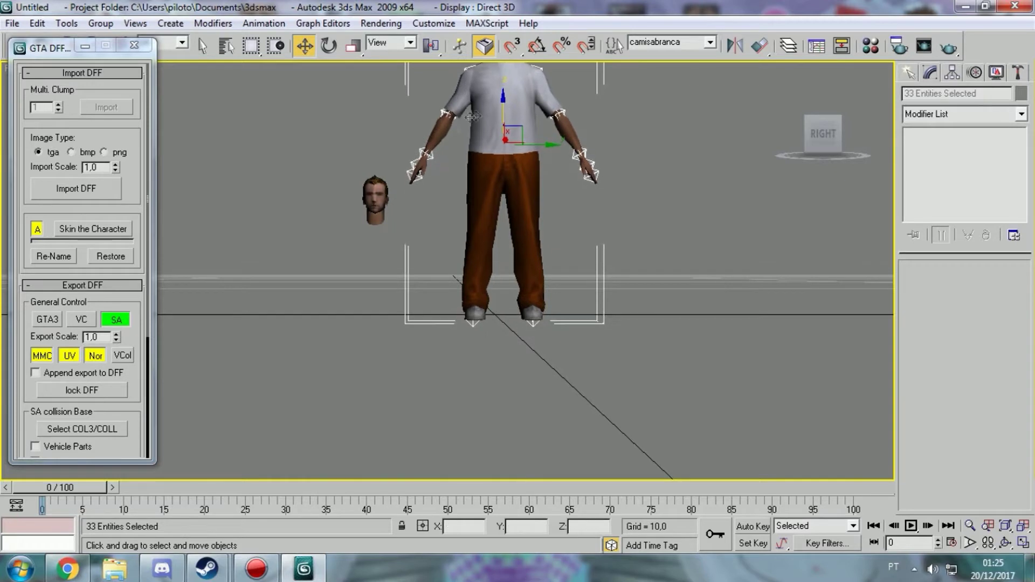
Raise the Paul head along Z to the body's head height, then select the body.
{"action": "middle_click_drag", "start_coordinate": [419, 142], "coordinate": [402, 296]}
{"action": "left_click", "coordinate": [377, 299]}
{"action": "left_click", "coordinate": [355, 348]}
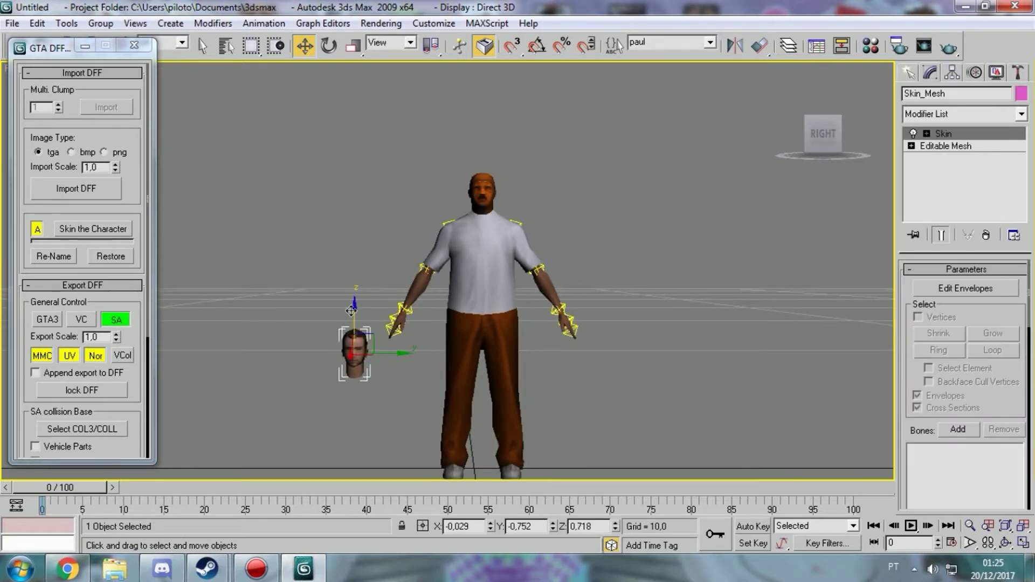
{"action": "left_click_drag", "start_coordinate": [352, 311], "coordinate": [361, 152]}
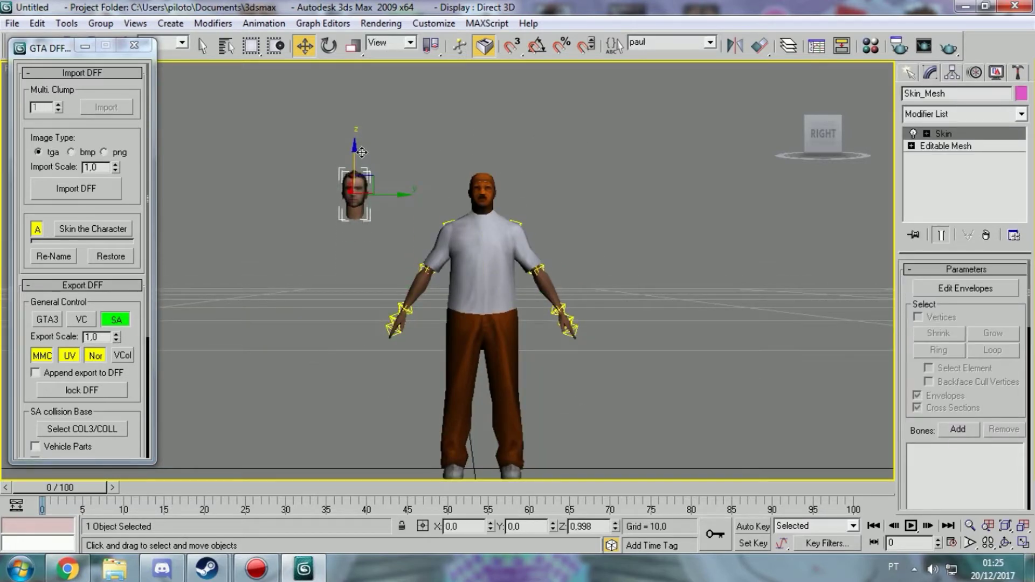
{"action": "scroll", "coordinate": [405, 172], "scroll_direction": "up", "scroll_amount": 2}
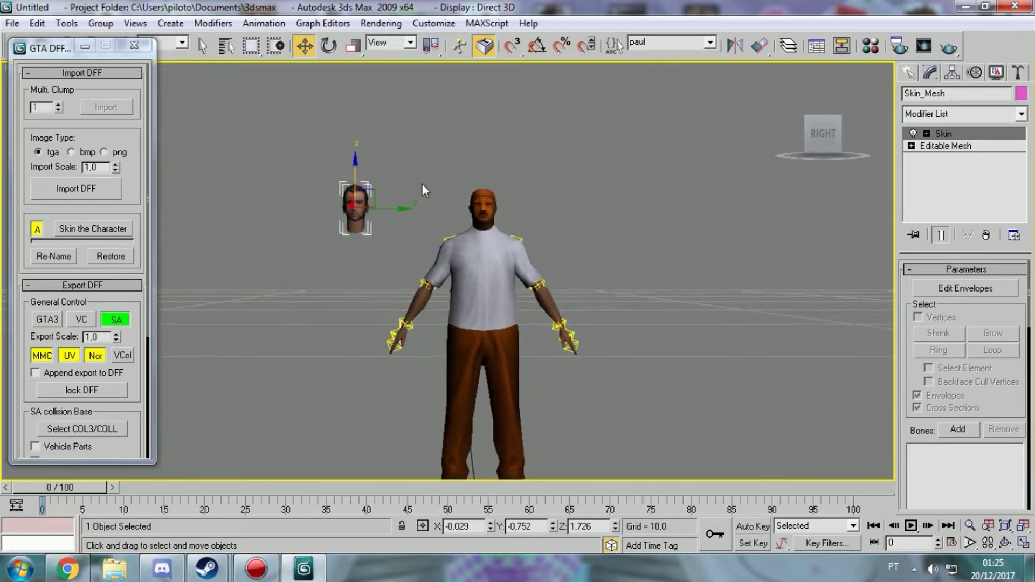
{"action": "scroll", "coordinate": [426, 186], "scroll_direction": "up", "scroll_amount": 2}
{"action": "left_click", "coordinate": [499, 241]}
{"action": "left_click", "coordinate": [965, 147]}
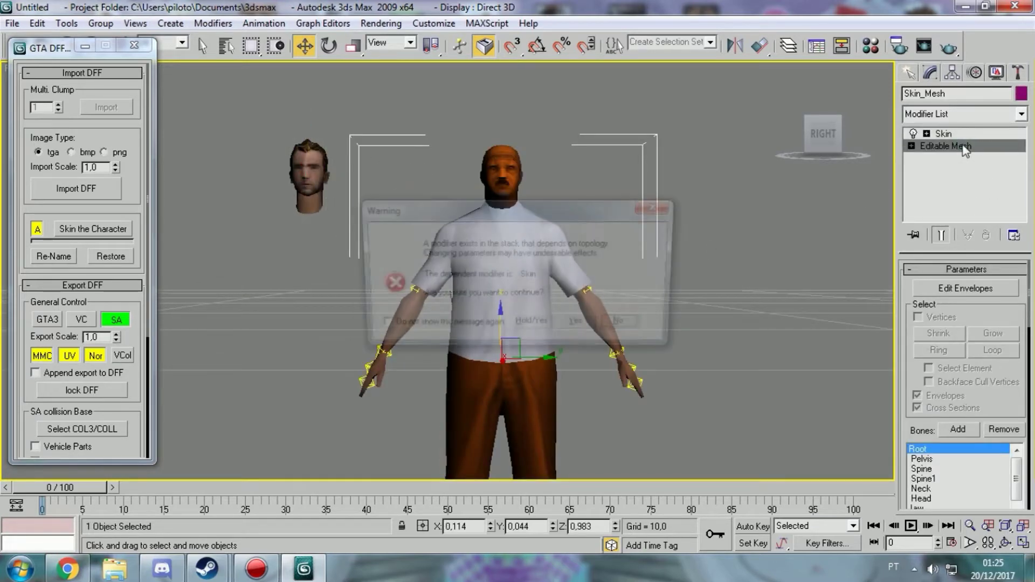
Delete the body's original head element in Element mode, leaving a headless torso.
{"action": "left_click", "coordinate": [576, 324]}
{"action": "left_click", "coordinate": [998, 292]}
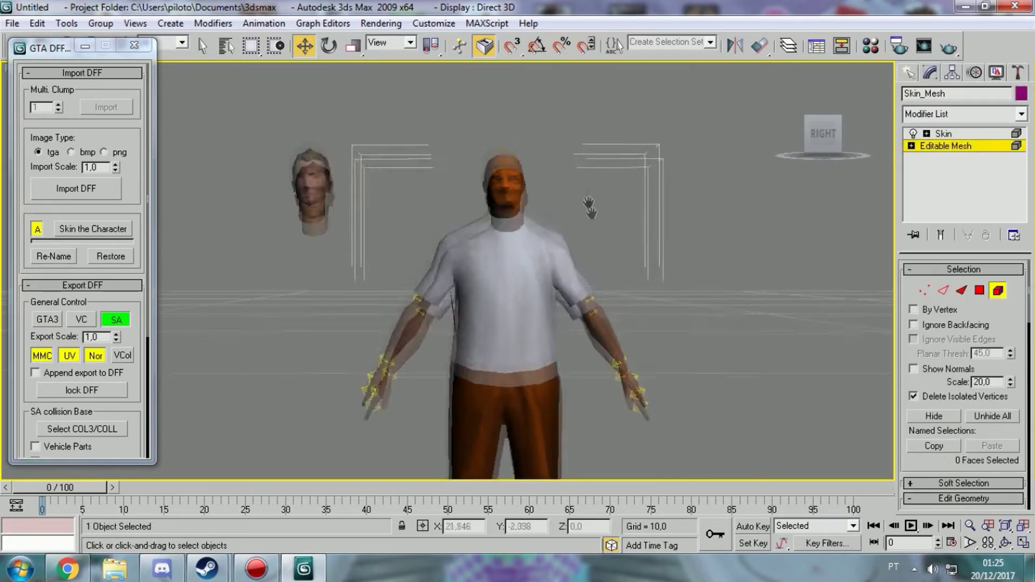
{"action": "scroll", "coordinate": [539, 232], "scroll_direction": "up", "scroll_amount": 3}
{"action": "scroll", "coordinate": [539, 232], "scroll_direction": "up", "scroll_amount": 2}
{"action": "left_click_drag", "start_coordinate": [380, 206], "coordinate": [438, 235]}
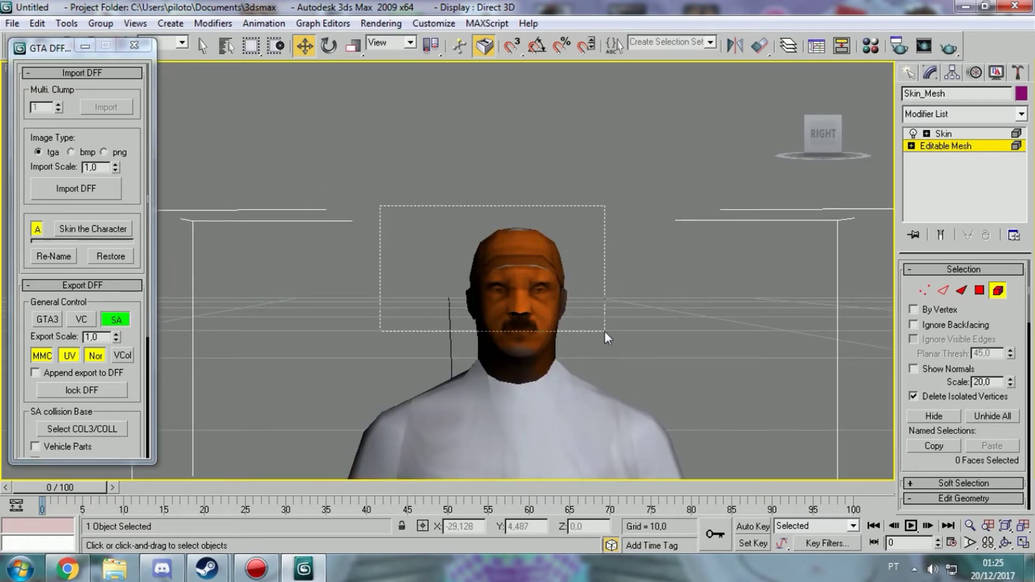
{"action": "left_click", "coordinate": [572, 285]}
{"action": "key", "text": "Delete"}
{"action": "middle_click_drag", "start_coordinate": [581, 232], "coordinate": [575, 195]}
{"action": "scroll", "coordinate": [528, 200], "scroll_direction": "down", "scroll_amount": 1}
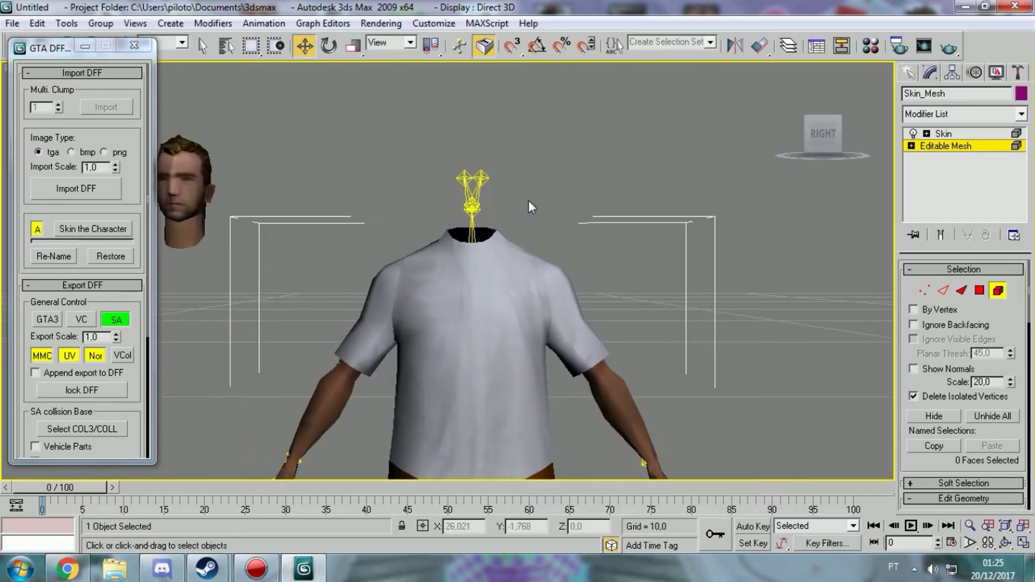
{"action": "scroll", "coordinate": [528, 199], "scroll_direction": "down", "scroll_amount": 1}
{"action": "scroll", "coordinate": [529, 200], "scroll_direction": "up", "scroll_amount": 1}
{"action": "left_click", "coordinate": [997, 291]}
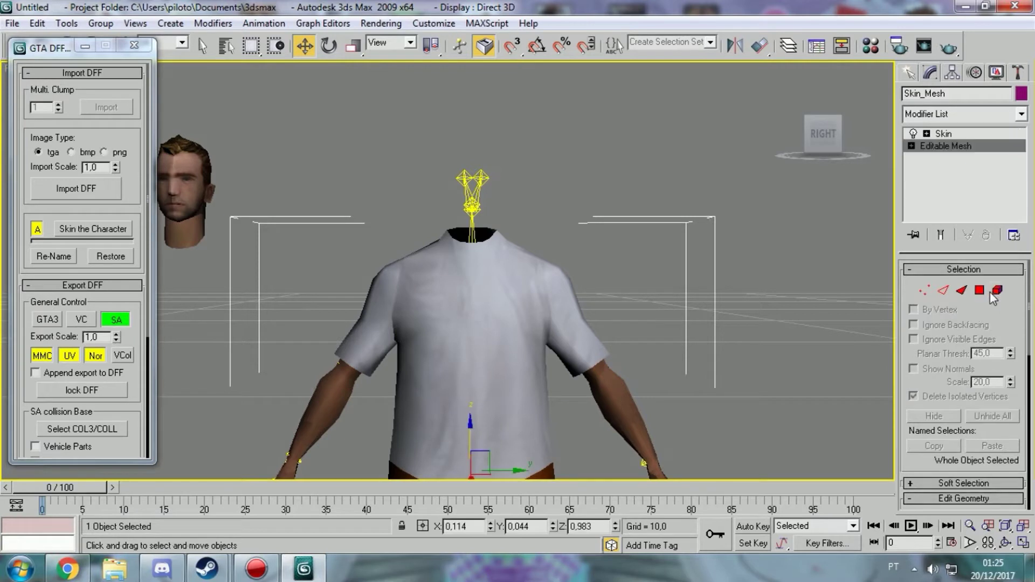
{"action": "middle_click_drag", "start_coordinate": [569, 189], "coordinate": [591, 194]}
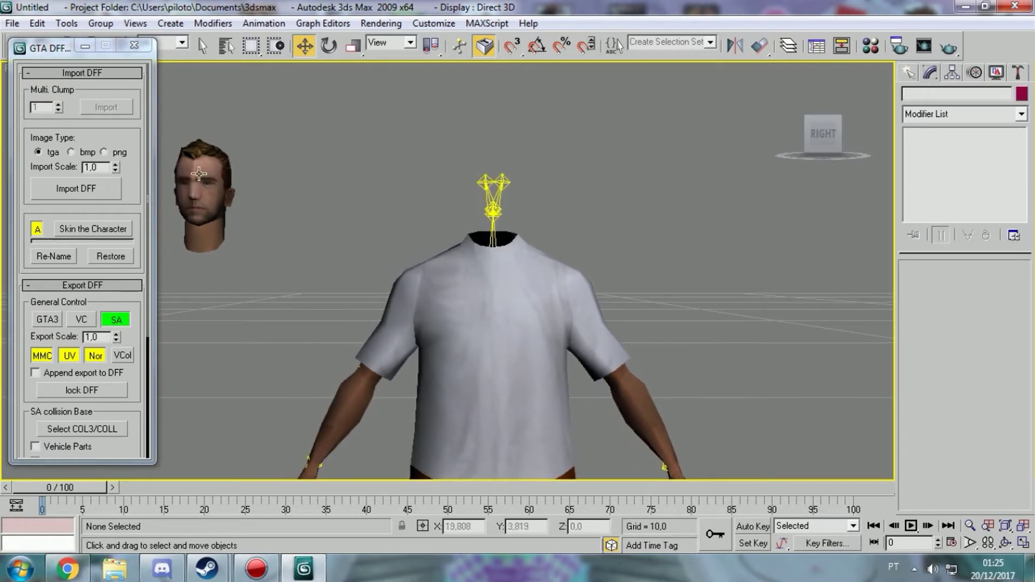
Move Paul's head sideways and forward onto the body's neck, checking its height from the Right view.
{"action": "left_click", "coordinate": [245, 196]}
{"action": "left_click_drag", "start_coordinate": [248, 198], "coordinate": [548, 197]}
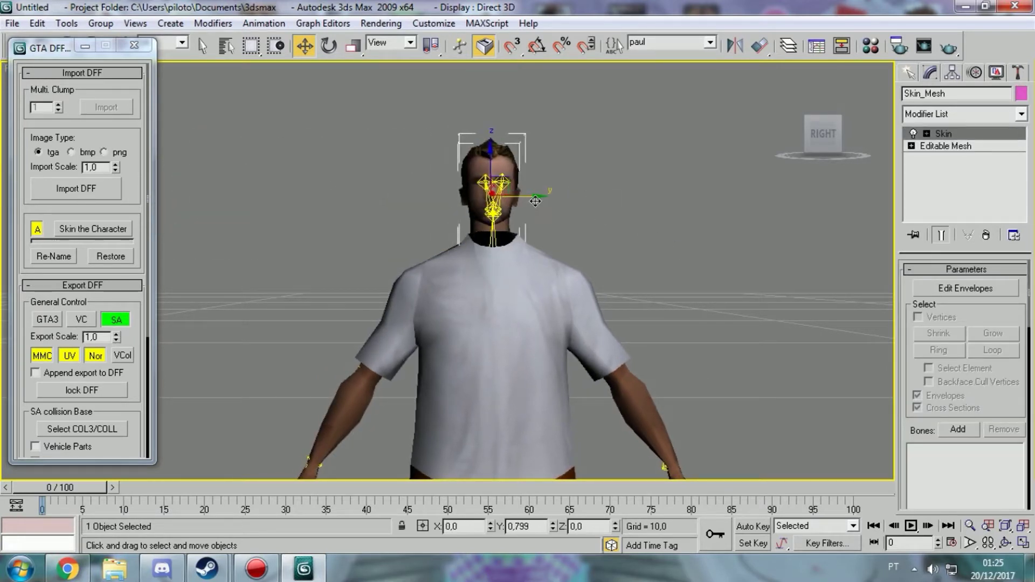
{"action": "left_click_drag", "start_coordinate": [813, 135], "coordinate": [570, 161]}
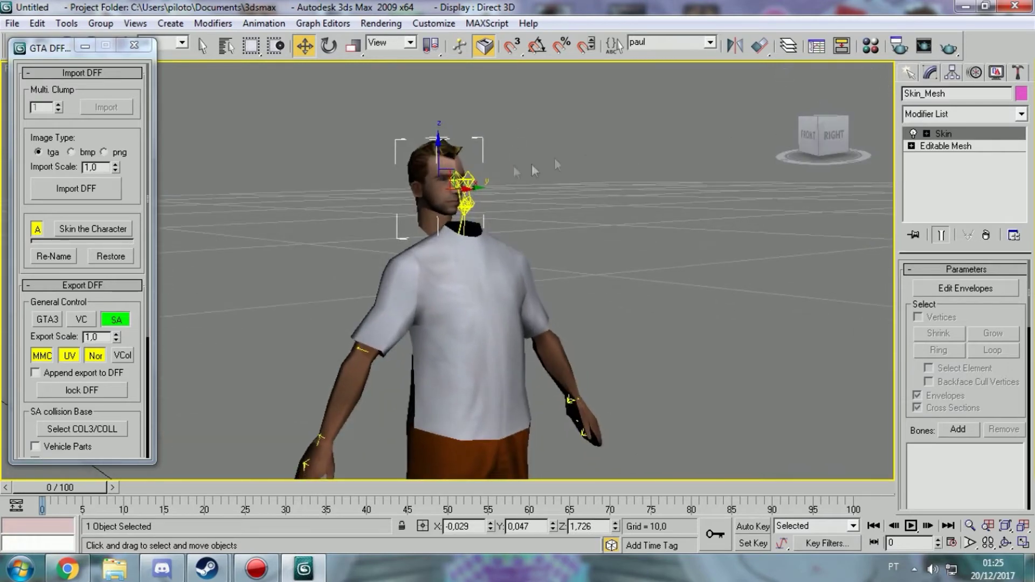
{"action": "left_click_drag", "start_coordinate": [458, 188], "coordinate": [481, 189]}
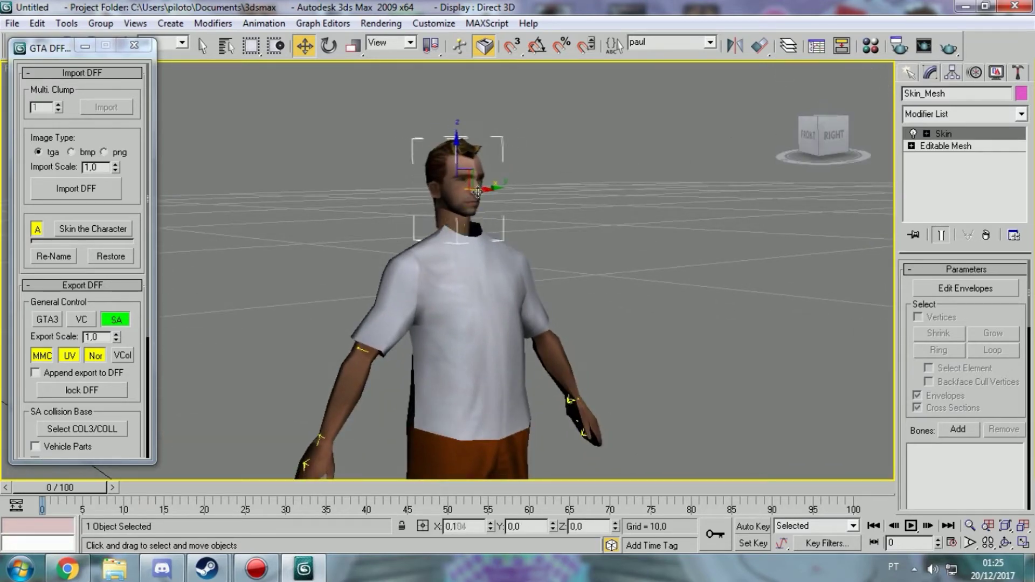
{"action": "left_click", "coordinate": [835, 136]}
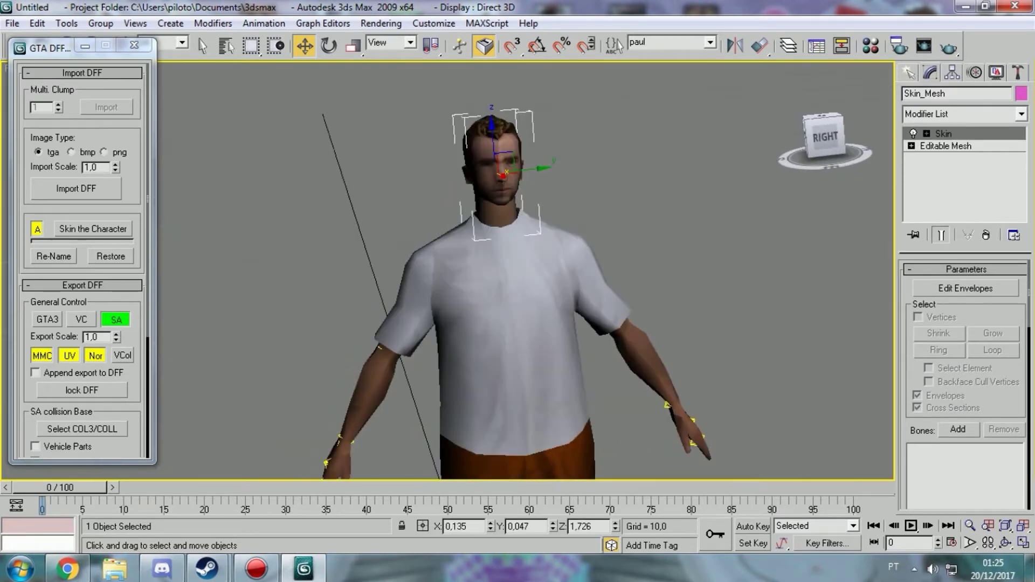
{"action": "scroll", "coordinate": [671, 204], "scroll_direction": "up", "scroll_amount": 3}
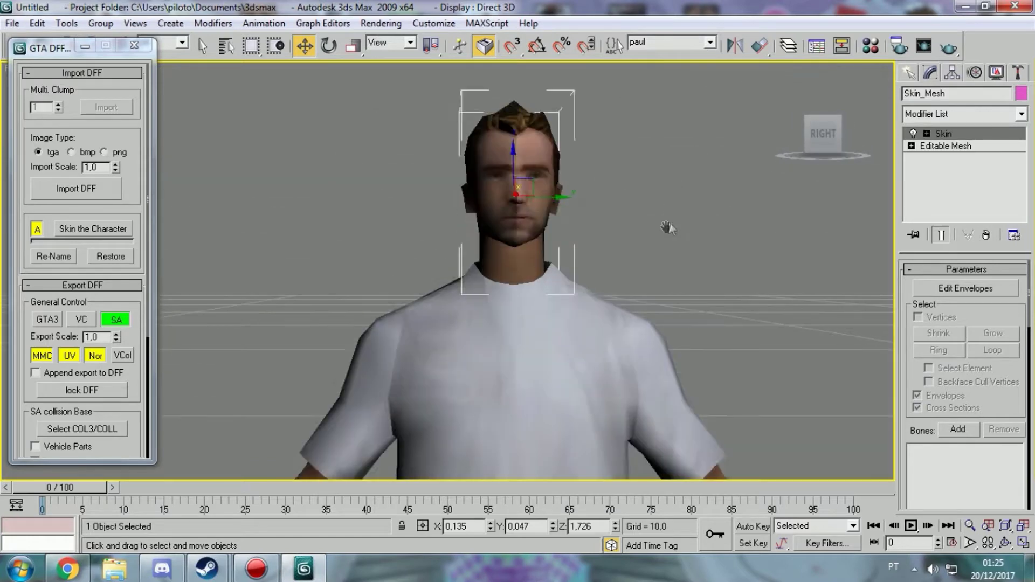
{"action": "middle_click_drag", "start_coordinate": [678, 224], "coordinate": [509, 288]}
{"action": "mouse_move", "coordinate": [823, 134]}
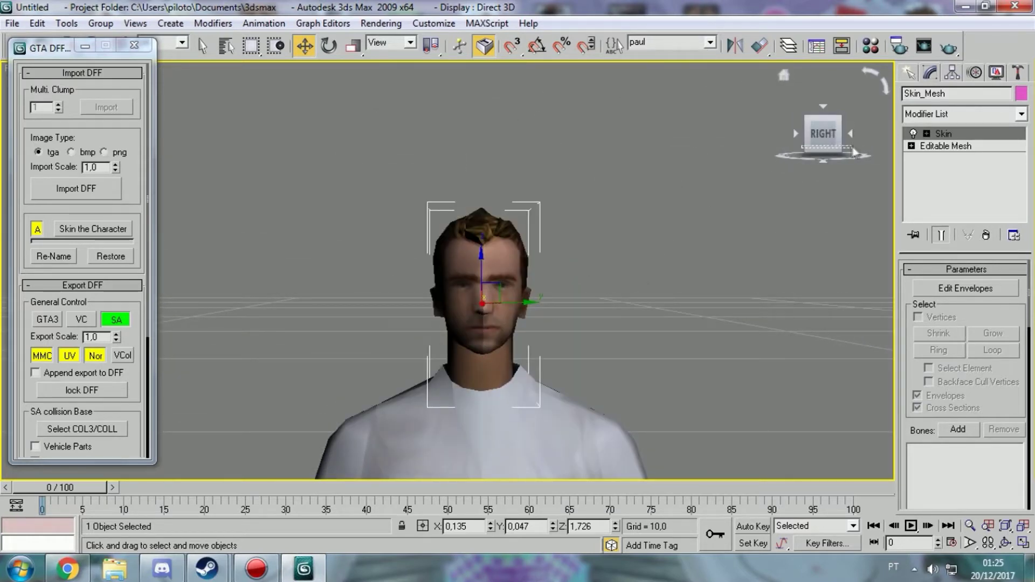
{"action": "mouse_move", "coordinate": [861, 153]}
{"action": "left_mouse_down"}
{"action": "mouse_move", "coordinate": [787, 157]}
{"action": "mouse_move", "coordinate": [800, 172]}
{"action": "left_mouse_up"}
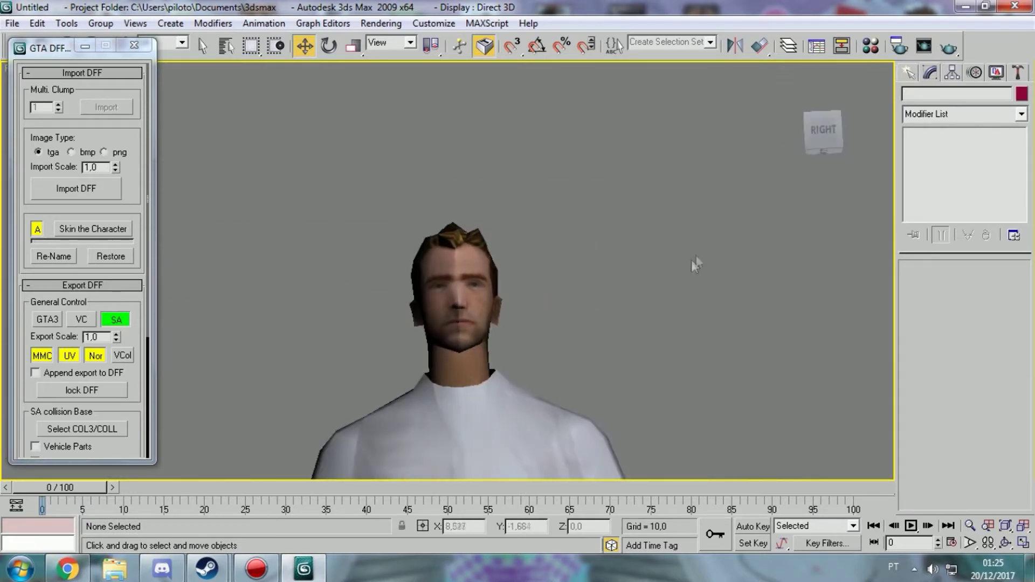
{"action": "left_click", "coordinate": [452, 296]}
{"action": "left_click_drag", "start_coordinate": [453, 286], "coordinate": [474, 250]}
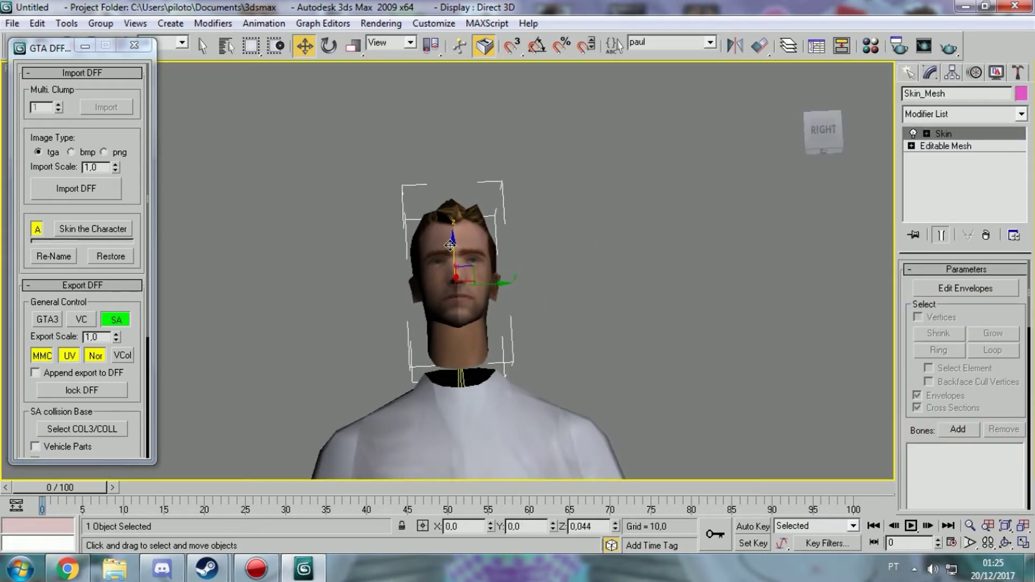
Scale the head up to about 112% to match the body, then pick the body mesh.
{"action": "left_click", "coordinate": [354, 46]}
{"action": "left_click_drag", "start_coordinate": [430, 302], "coordinate": [423, 306]}
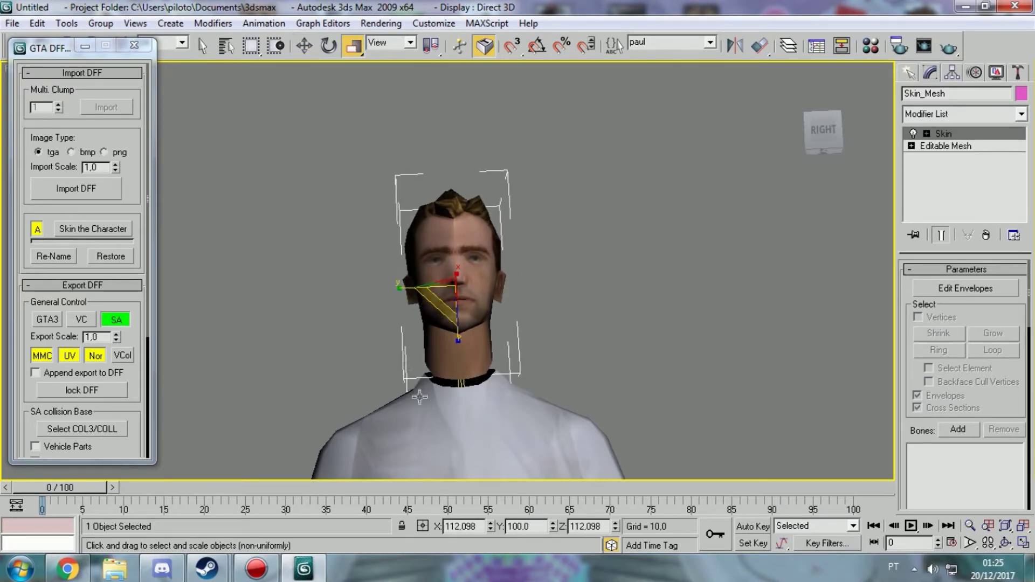
{"action": "left_click", "coordinate": [305, 53]}
{"action": "left_click", "coordinate": [529, 280]}
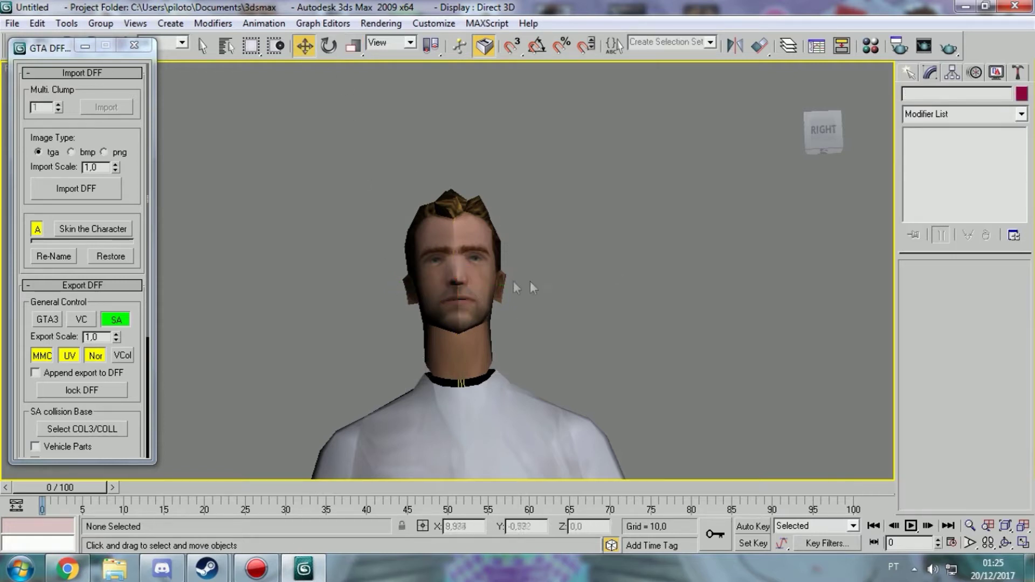
{"action": "left_click", "coordinate": [515, 419]}
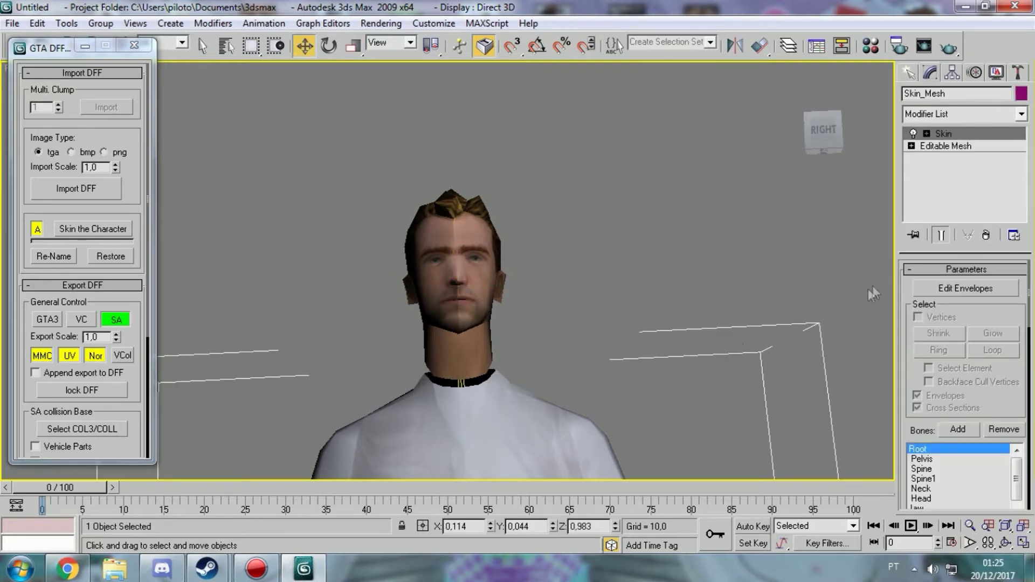
Drop to the body's Editable Mesh level in Right view, accepting the Skin modifier warning.
{"action": "left_click", "coordinate": [824, 131]}
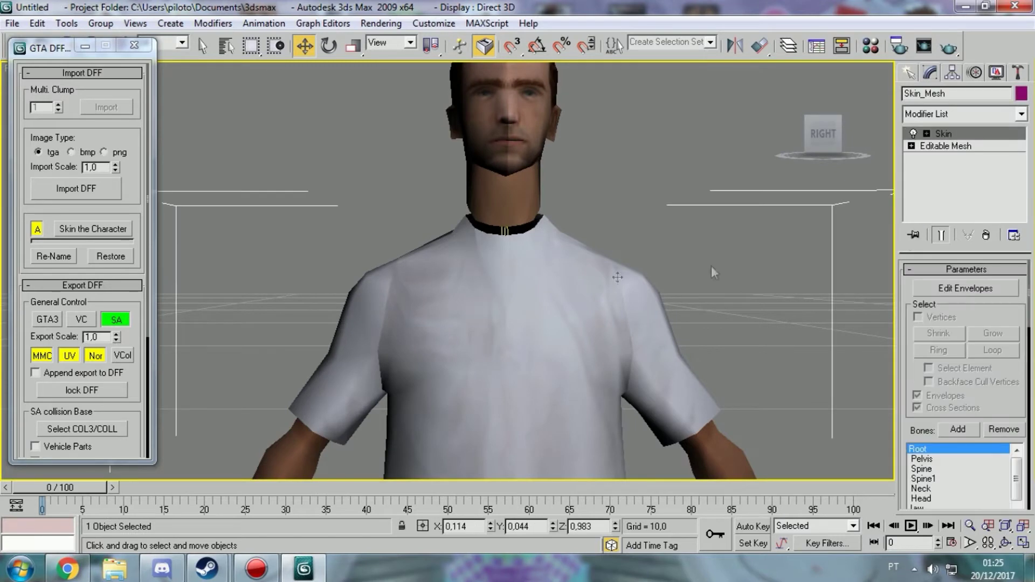
{"action": "left_click", "coordinate": [966, 150]}
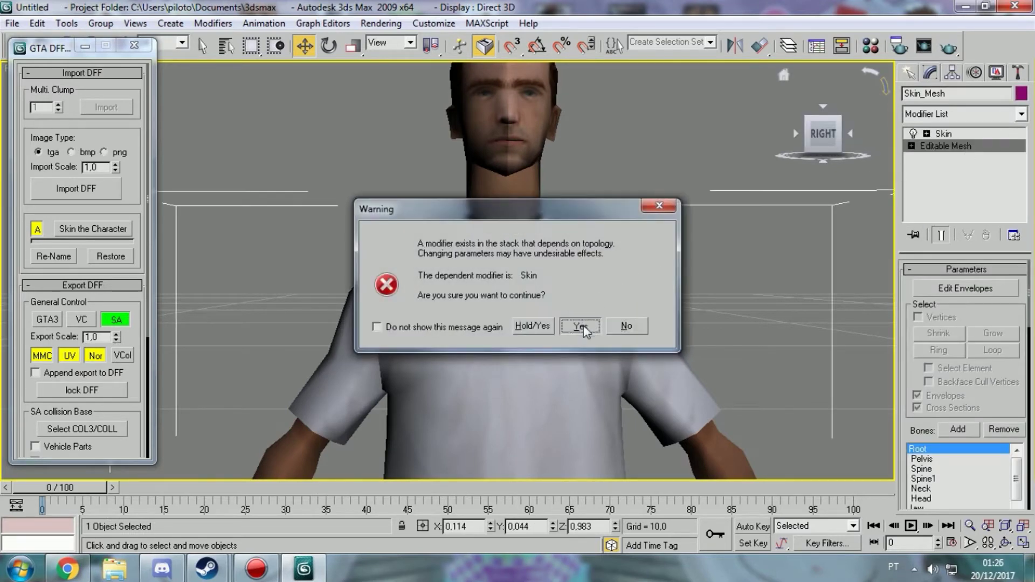
{"action": "left_click", "coordinate": [628, 326]}
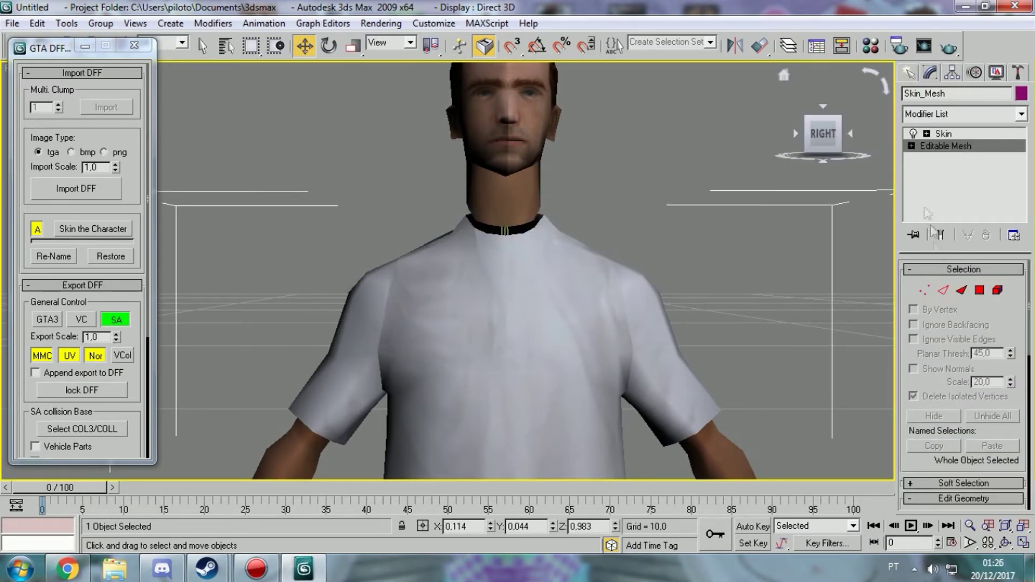
{"action": "left_click_drag", "start_coordinate": [1031, 328], "coordinate": [1031, 372]}
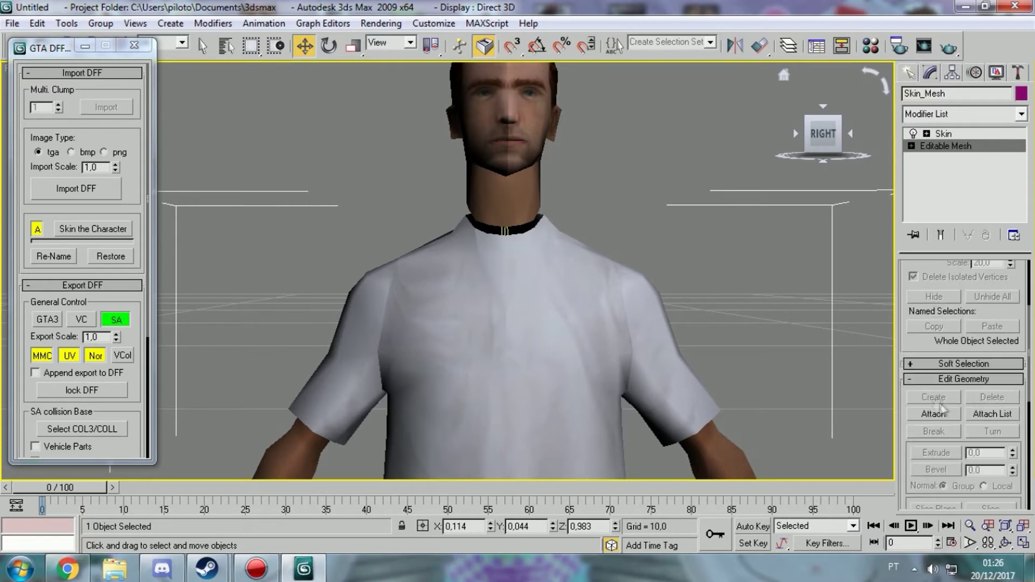
Attach the head mesh to the body using Match Material to Material IDs.
{"action": "left_click", "coordinate": [934, 414]}
{"action": "middle_click_drag", "start_coordinate": [619, 194], "coordinate": [619, 276]}
{"action": "left_click", "coordinate": [524, 235]}
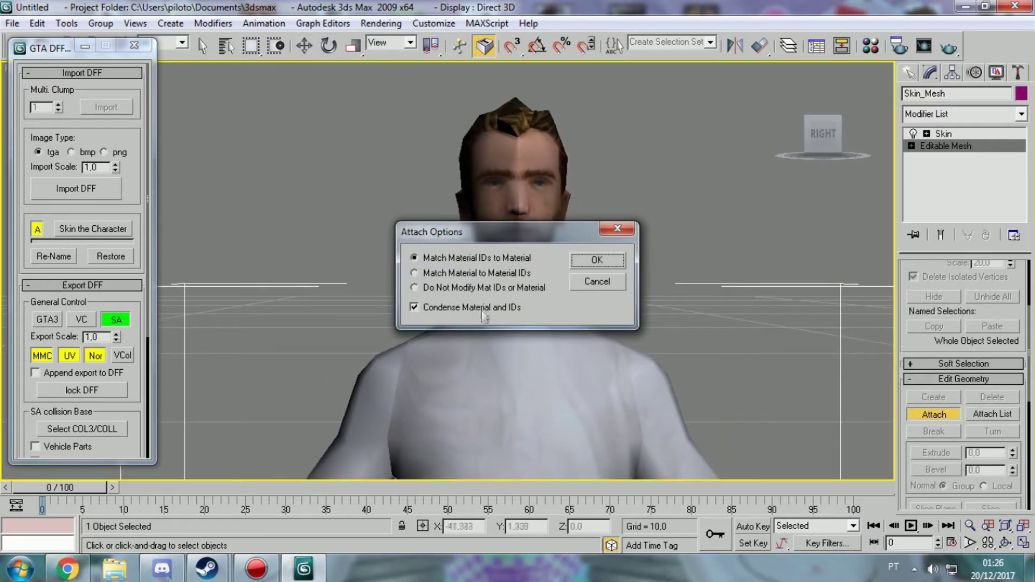
{"action": "left_click", "coordinate": [496, 273]}
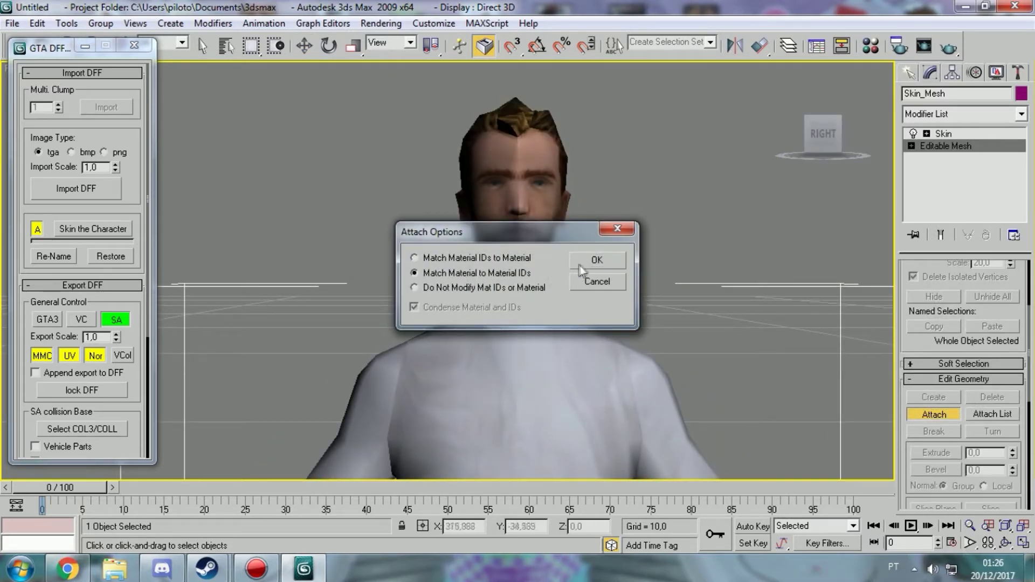
{"action": "left_click", "coordinate": [596, 261]}
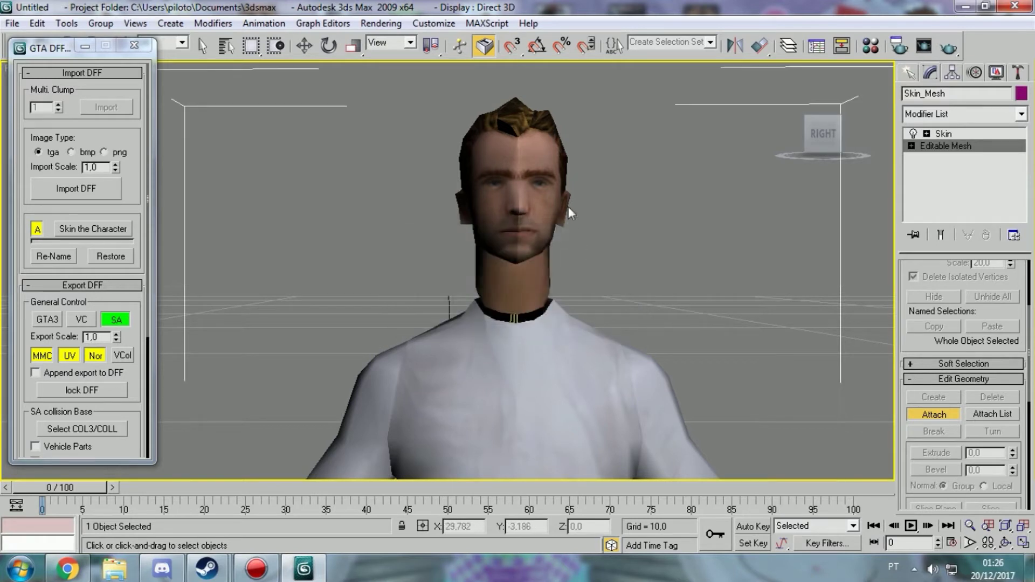
{"action": "middle_click_drag", "start_coordinate": [672, 220], "coordinate": [652, 233]}
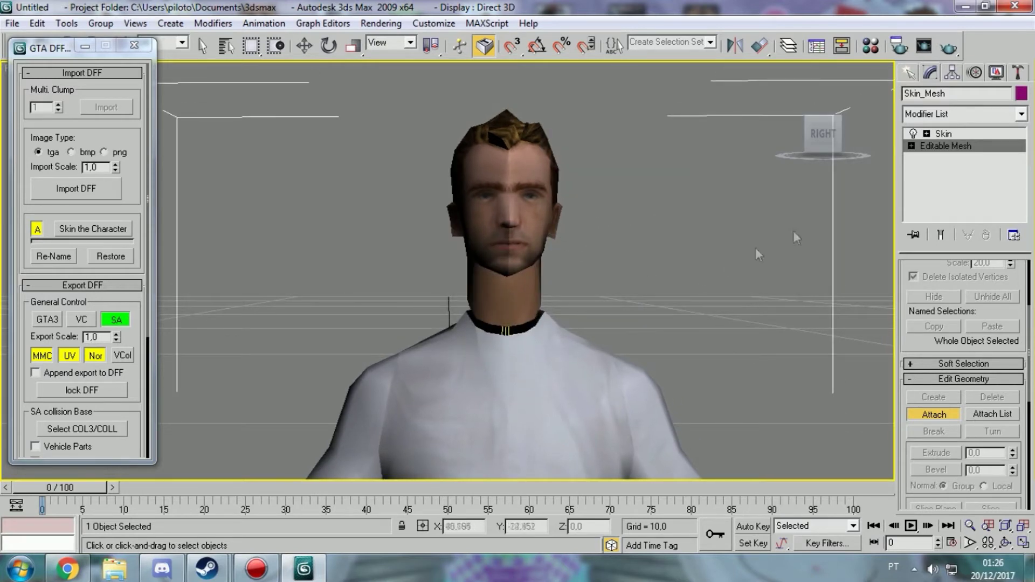
{"action": "key", "text": "1"}
{"action": "key", "text": "w"}
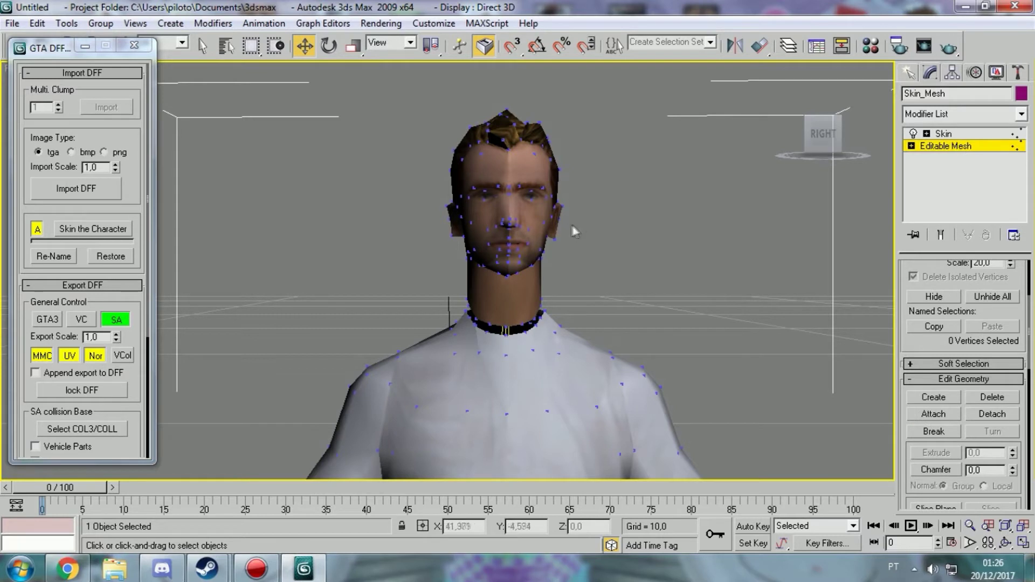
{"action": "scroll", "coordinate": [1027, 353], "scroll_direction": "up", "scroll_amount": 3}
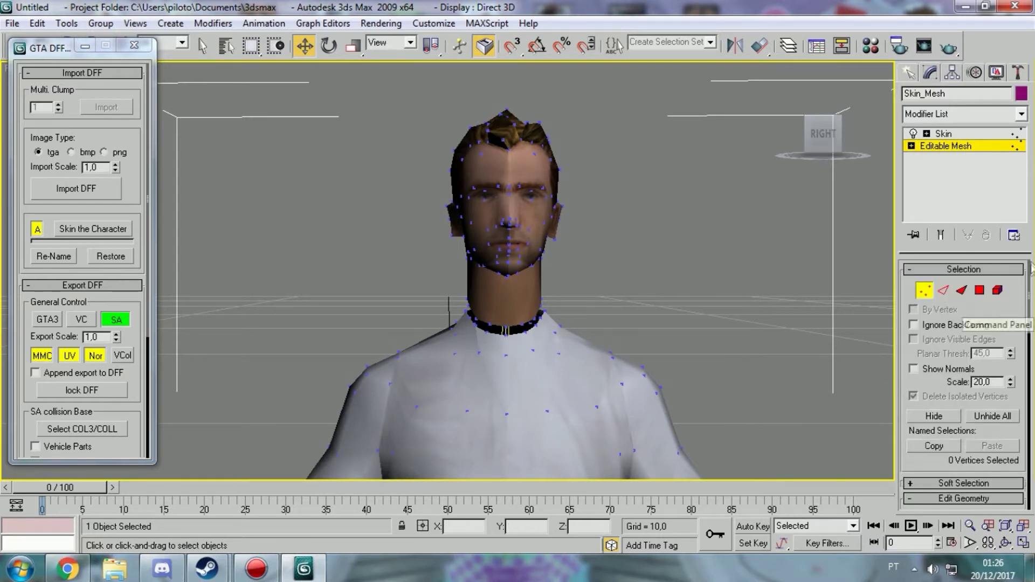
{"action": "left_click", "coordinate": [997, 291]}
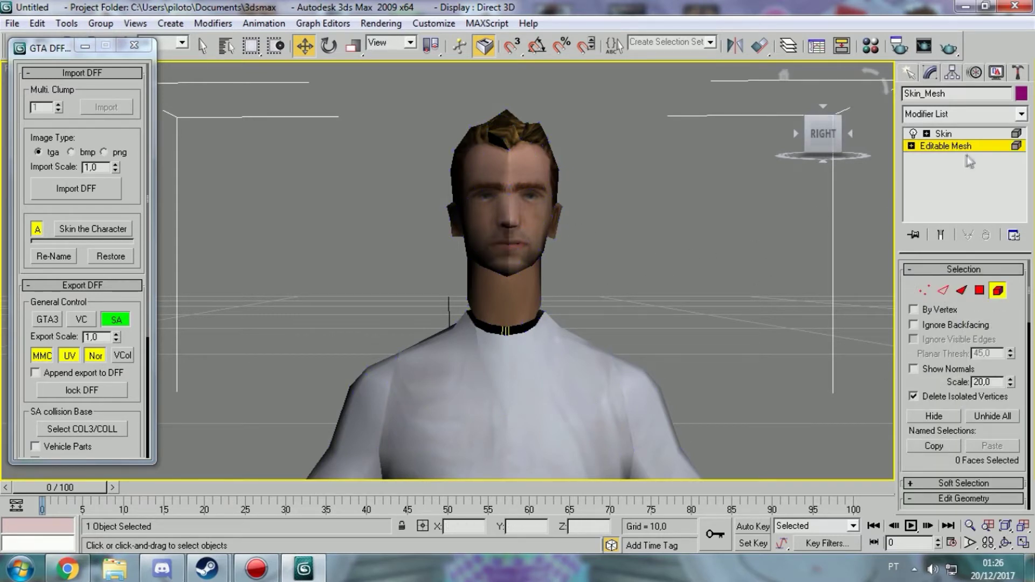
{"action": "left_click", "coordinate": [970, 146]}
{"action": "left_click", "coordinate": [695, 168]}
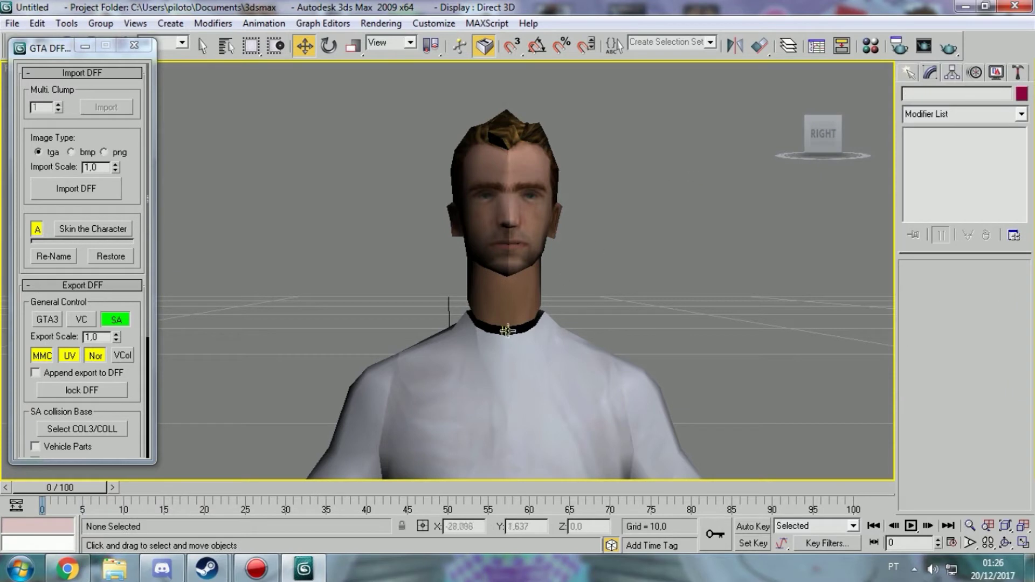
{"action": "middle_click_drag", "start_coordinate": [505, 330], "coordinate": [501, 307], "text": "alt"}
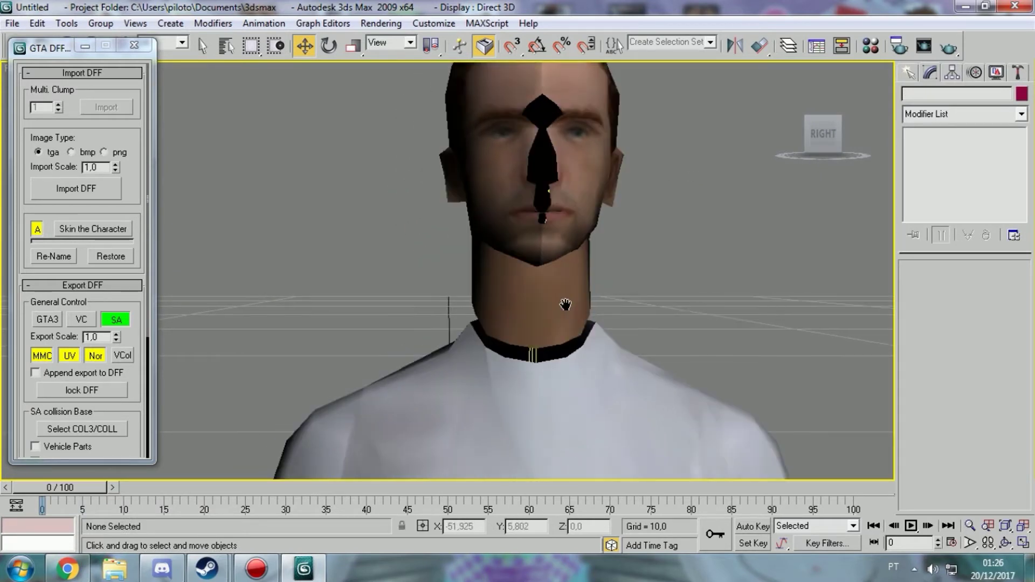
{"action": "left_click_drag", "start_coordinate": [800, 146], "coordinate": [819, 139]}
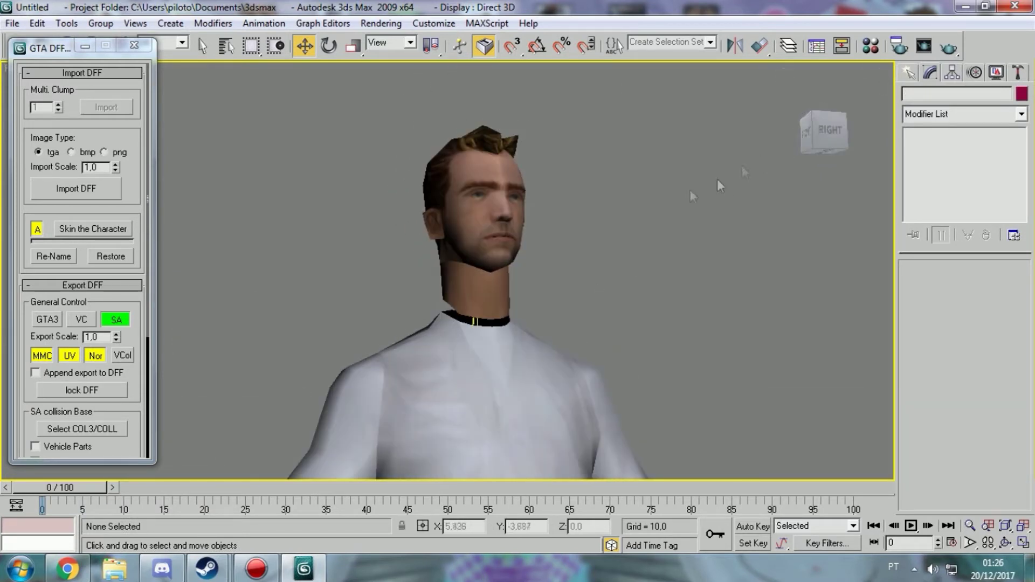
{"action": "middle_click_drag", "start_coordinate": [690, 189], "coordinate": [668, 230], "text": "alt"}
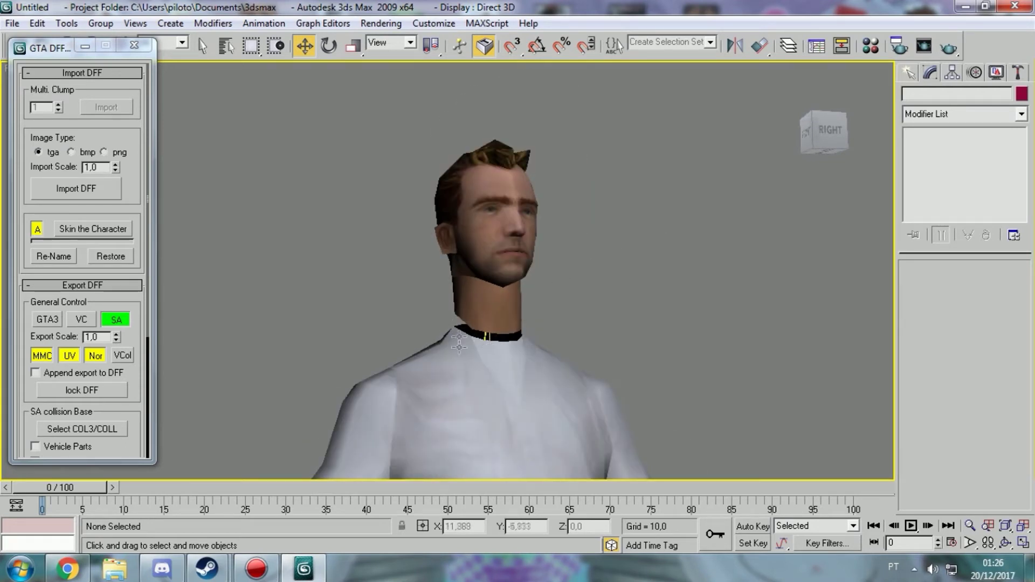
{"action": "left_click", "coordinate": [487, 336]}
{"action": "left_click", "coordinate": [328, 47]}
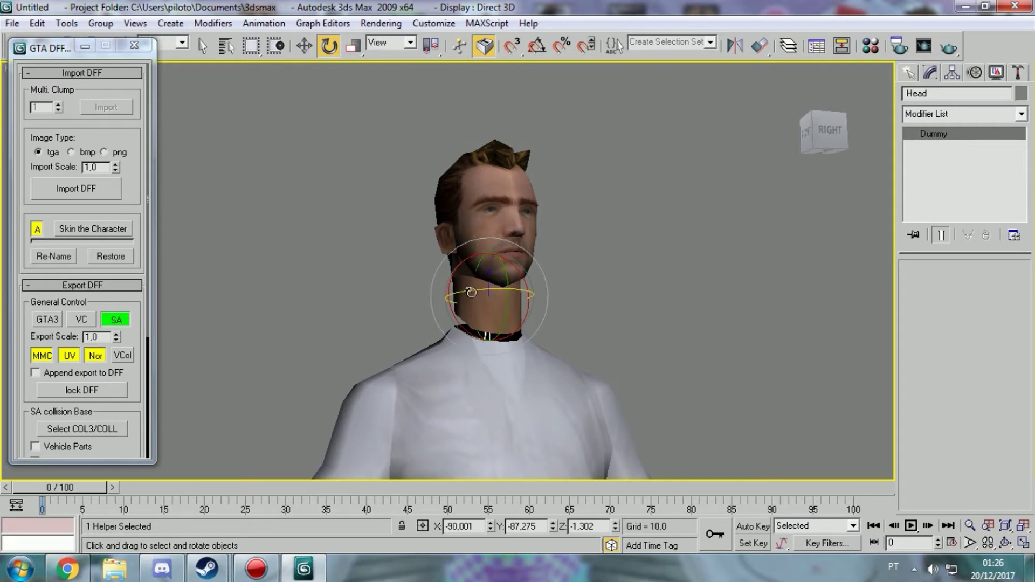
{"action": "left_click_drag", "start_coordinate": [471, 292], "coordinate": [575, 297]}
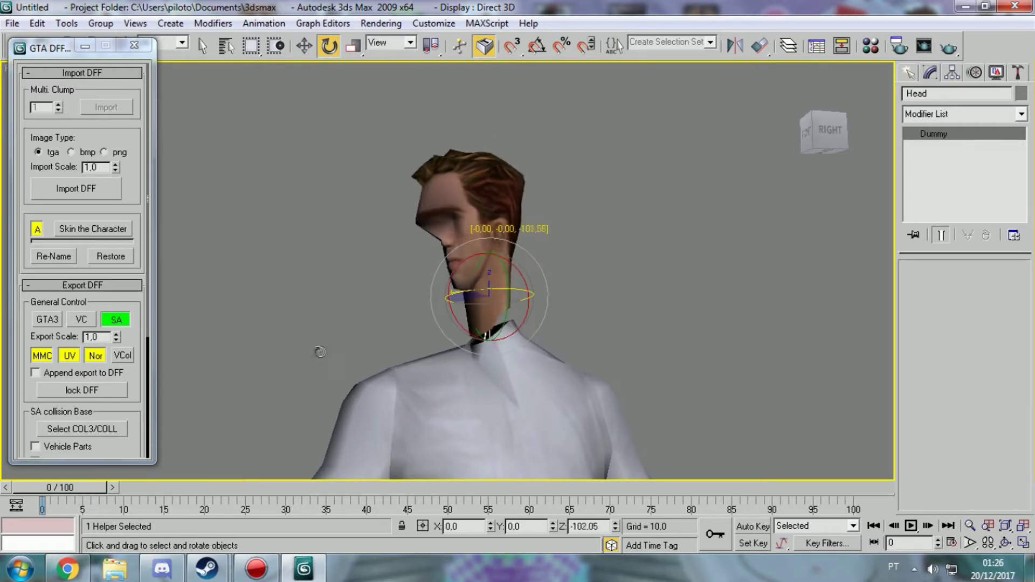
{"action": "left_click_drag", "start_coordinate": [429, 328], "coordinate": [616, 345]}
{"action": "middle_click_drag", "start_coordinate": [676, 263], "coordinate": [629, 320]}
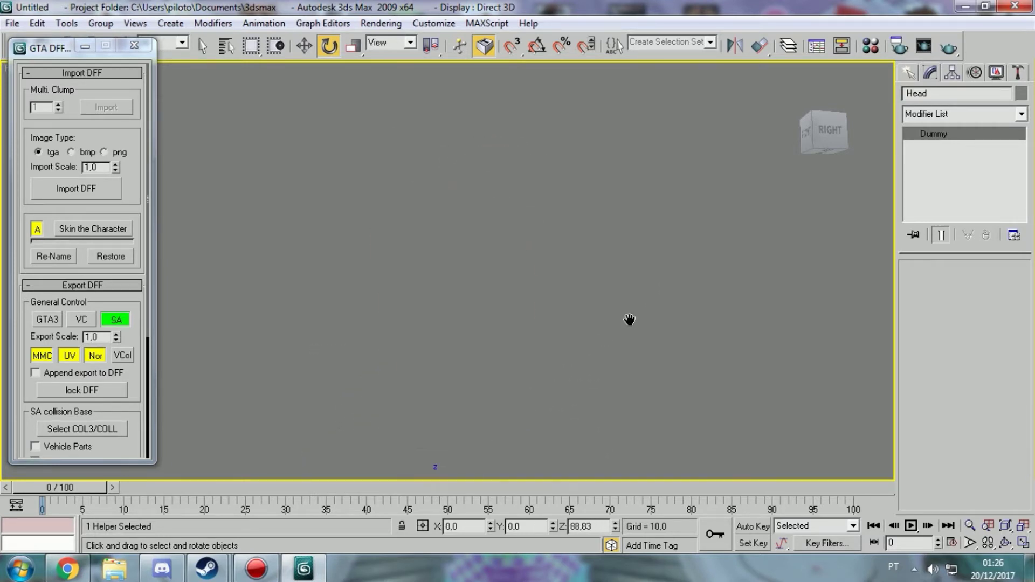
{"action": "key", "text": "ctrl+z"}
{"action": "key", "text": "ctrl+z"}
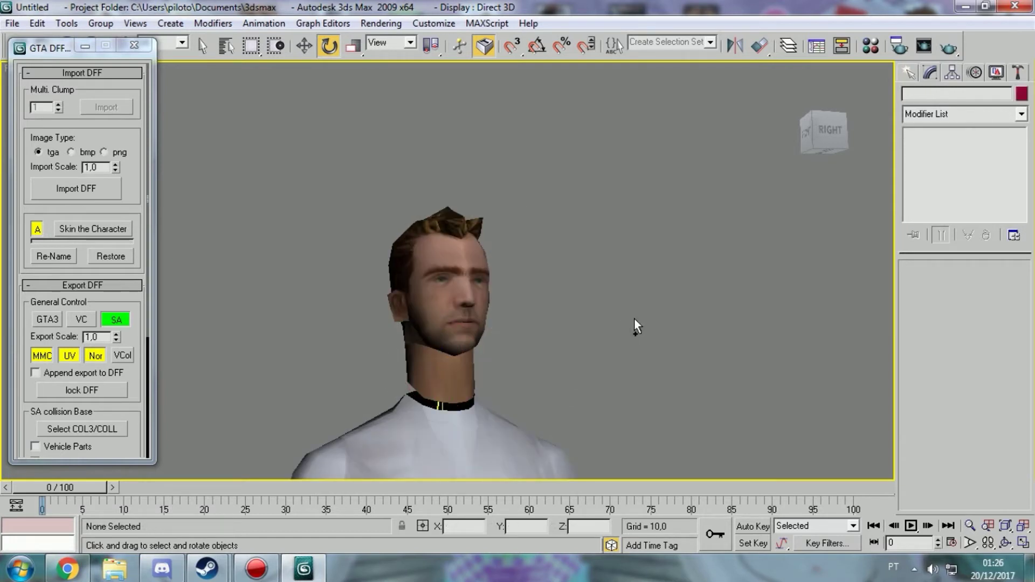
On Skin_Mesh, start Skin envelope editing with Vertices enabled and the Head bone chosen.
{"action": "left_click", "coordinate": [453, 349]}
{"action": "left_click", "coordinate": [946, 146]}
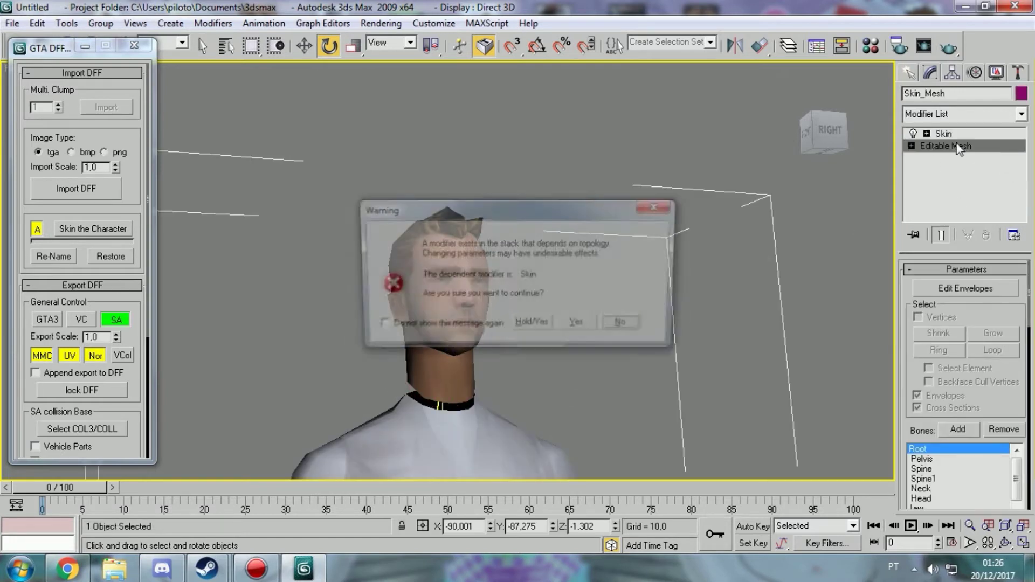
{"action": "left_click", "coordinate": [662, 212]}
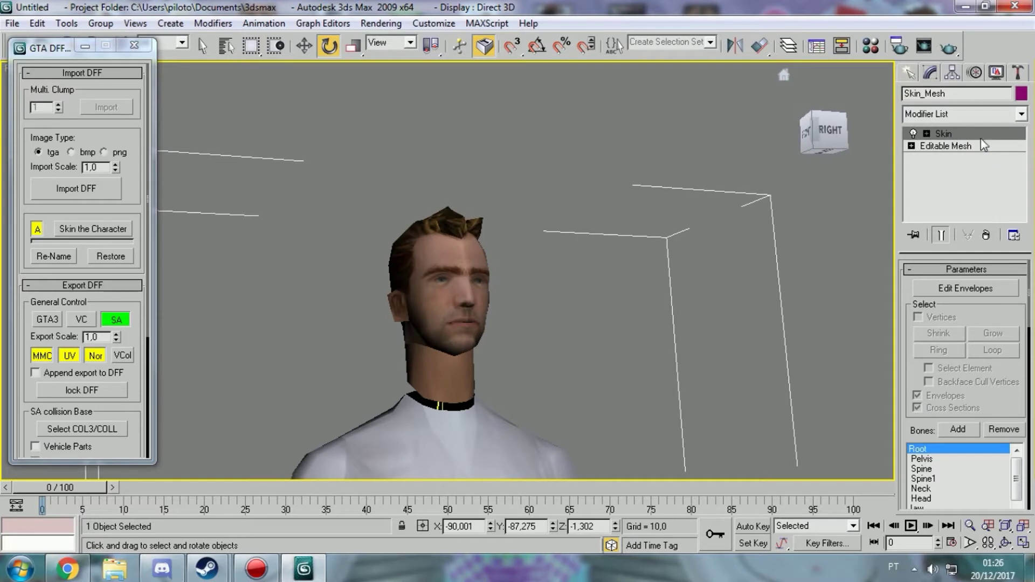
{"action": "left_click", "coordinate": [963, 290]}
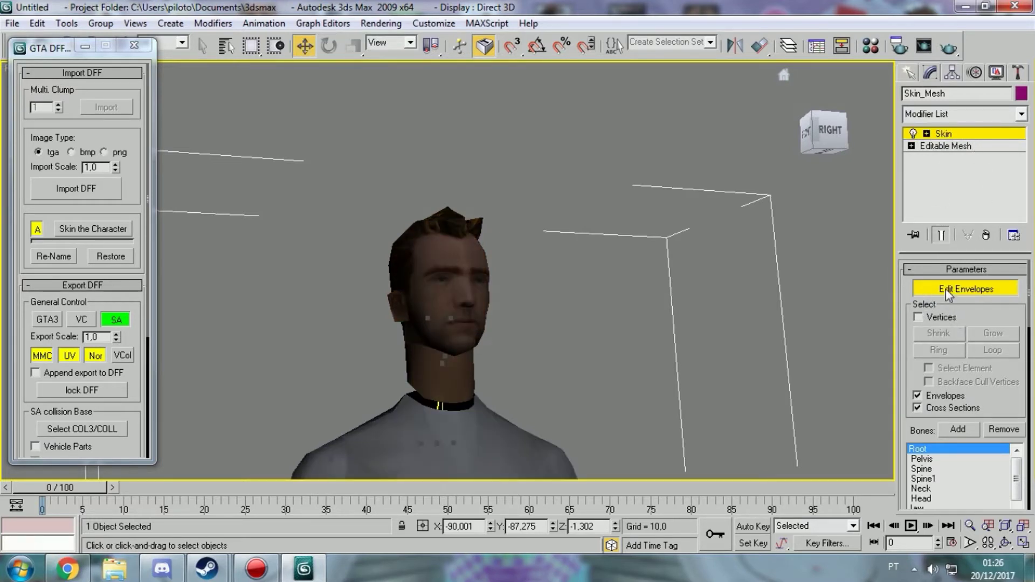
{"action": "left_click", "coordinate": [918, 317]}
{"action": "left_click_drag", "start_coordinate": [825, 132], "coordinate": [841, 134]}
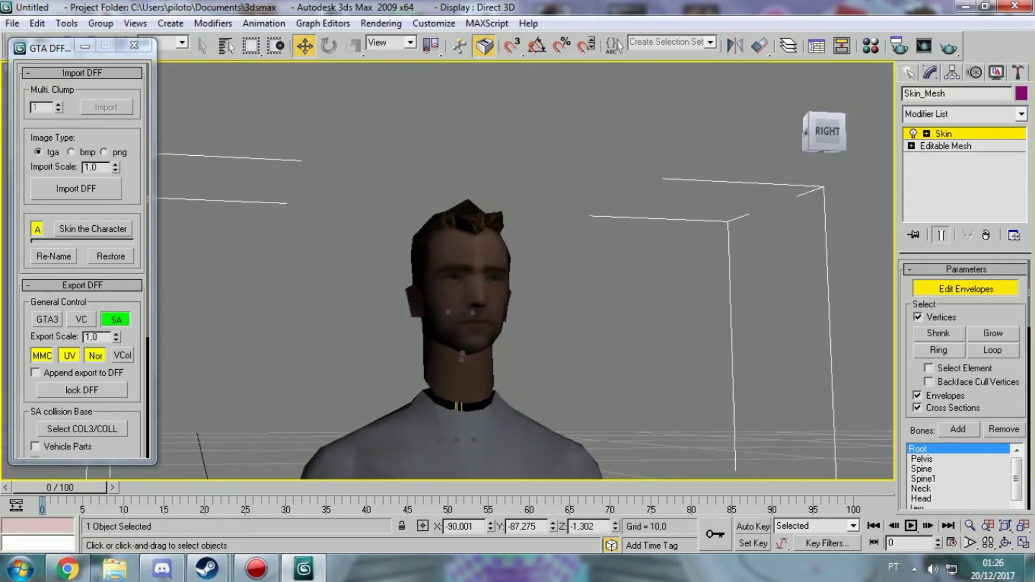
{"action": "left_click", "coordinate": [825, 131]}
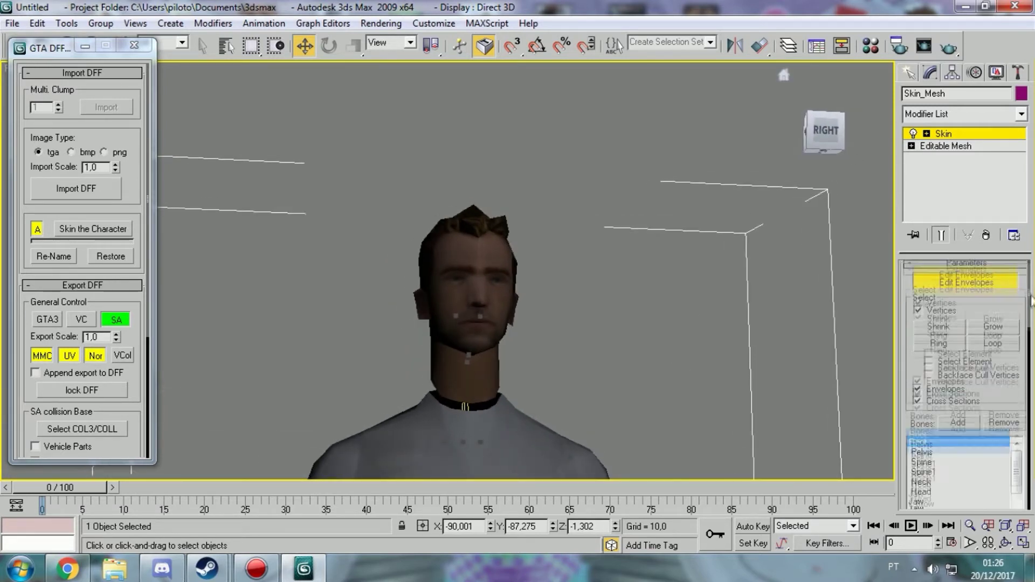
{"action": "left_click_drag", "start_coordinate": [1030, 294], "coordinate": [1030, 337]}
{"action": "left_click", "coordinate": [921, 372]}
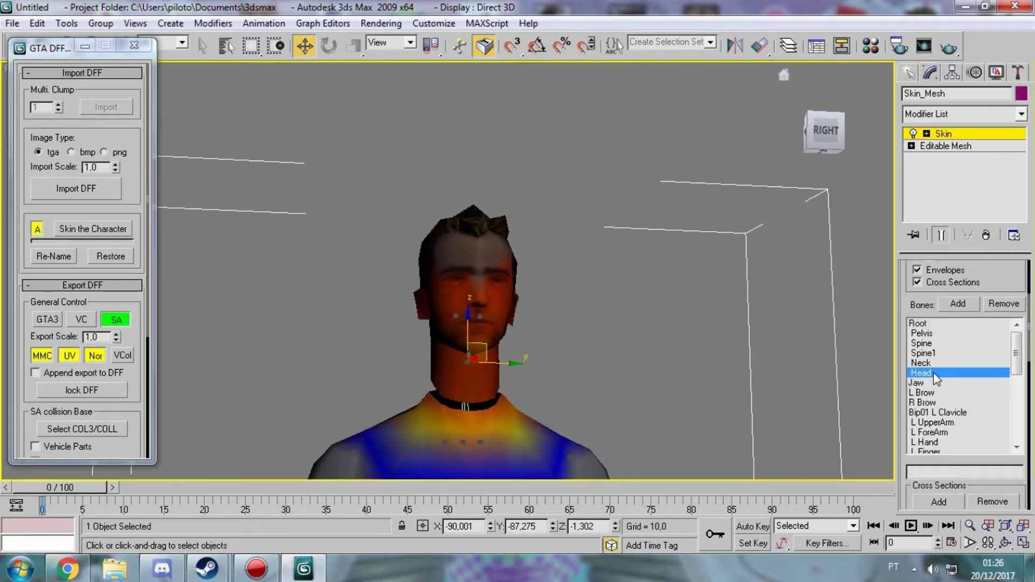
Set the Head bone's Abs. Effect to 0 on the shoulder and upper-back vertices.
{"action": "scroll", "coordinate": [687, 279], "scroll_direction": "down", "scroll_amount": 1}
{"action": "scroll", "coordinate": [543, 263], "scroll_direction": "down", "scroll_amount": 2}
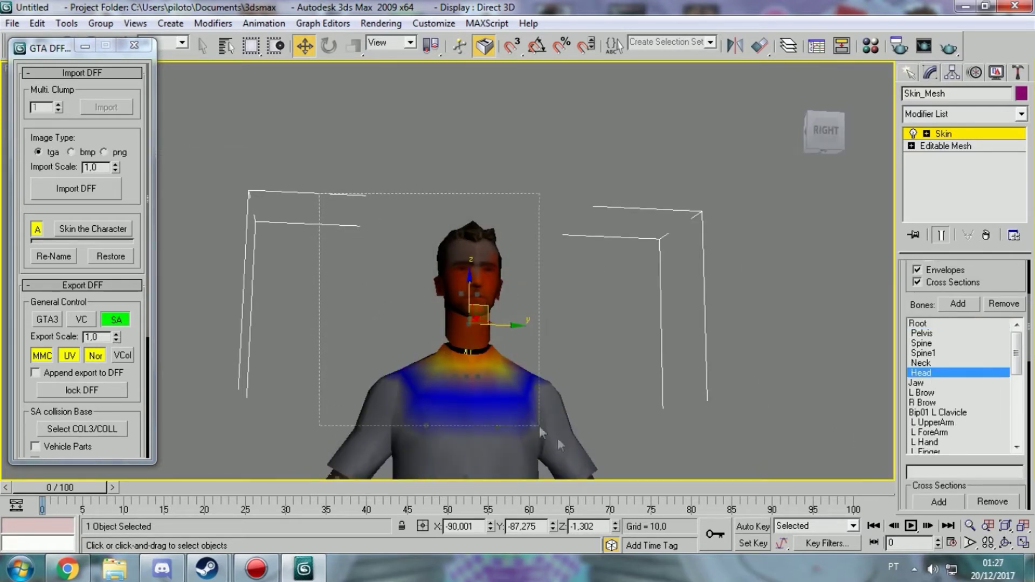
{"action": "left_click_drag", "start_coordinate": [816, 140], "coordinate": [496, 387]}
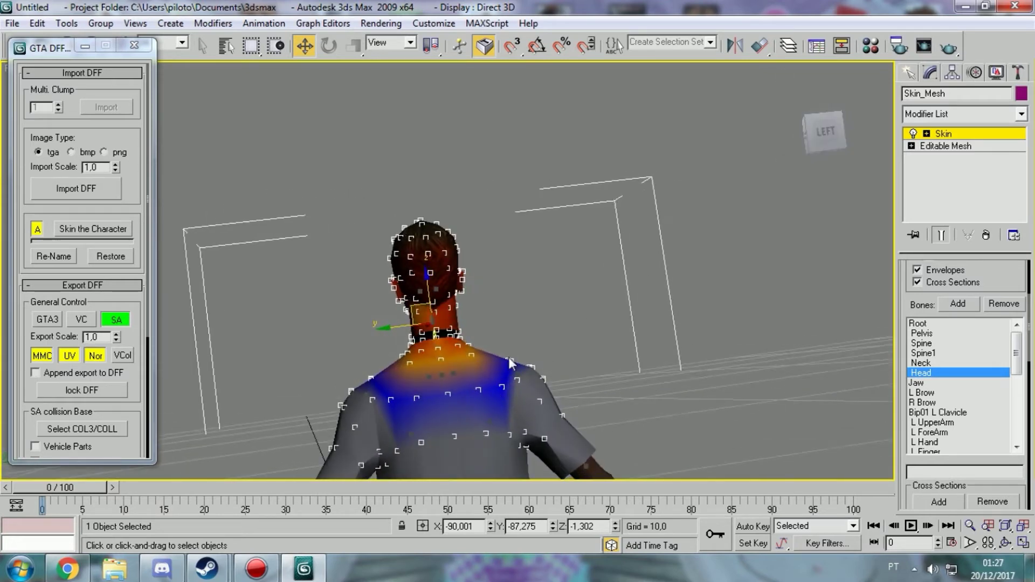
{"action": "middle_click_drag", "start_coordinate": [405, 375], "coordinate": [475, 397]}
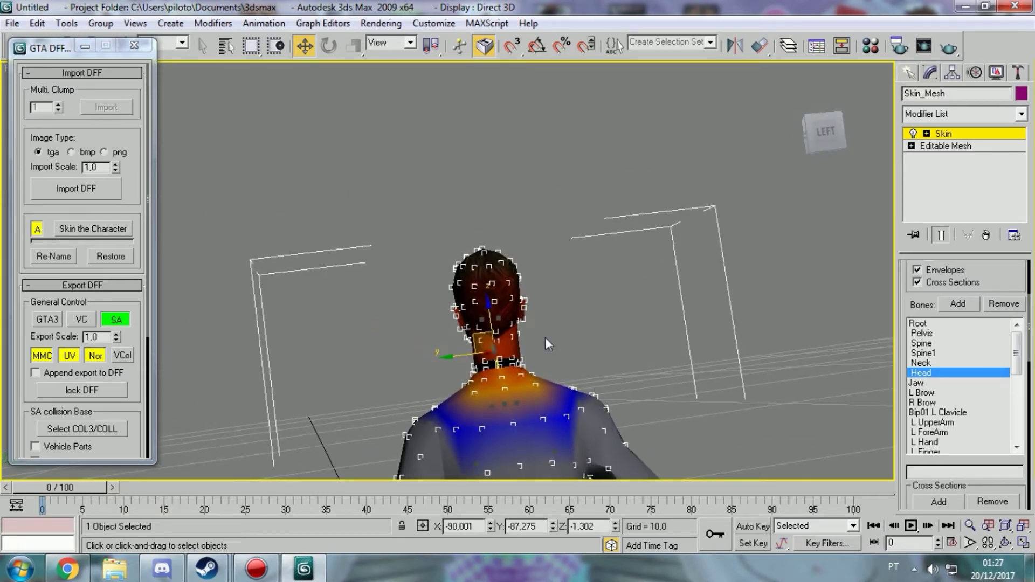
{"action": "middle_click_drag", "start_coordinate": [545, 338], "coordinate": [559, 332]}
{"action": "scroll", "coordinate": [558, 332], "scroll_direction": "up", "scroll_amount": 2}
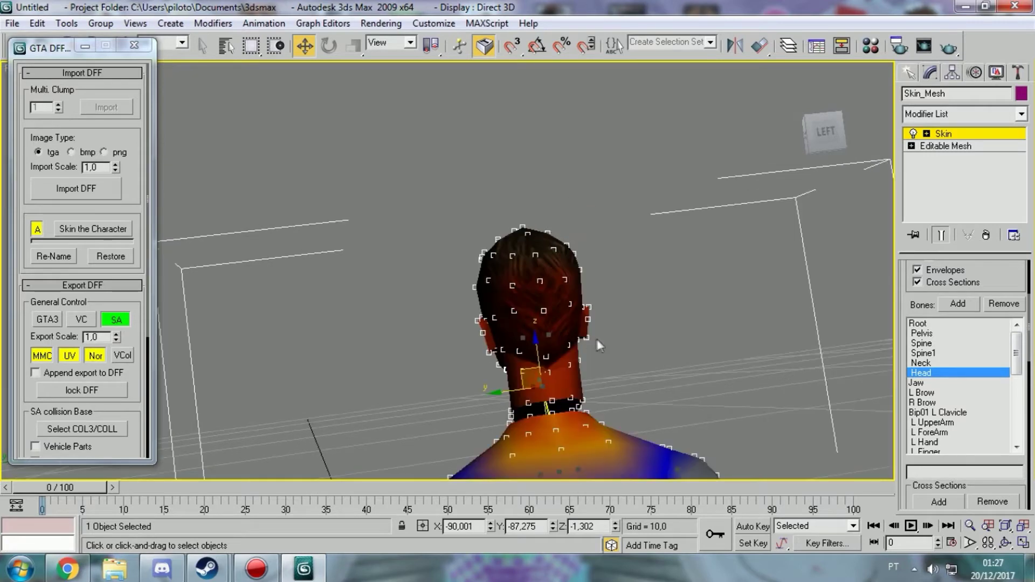
{"action": "middle_click_drag", "start_coordinate": [597, 338], "coordinate": [453, 336]}
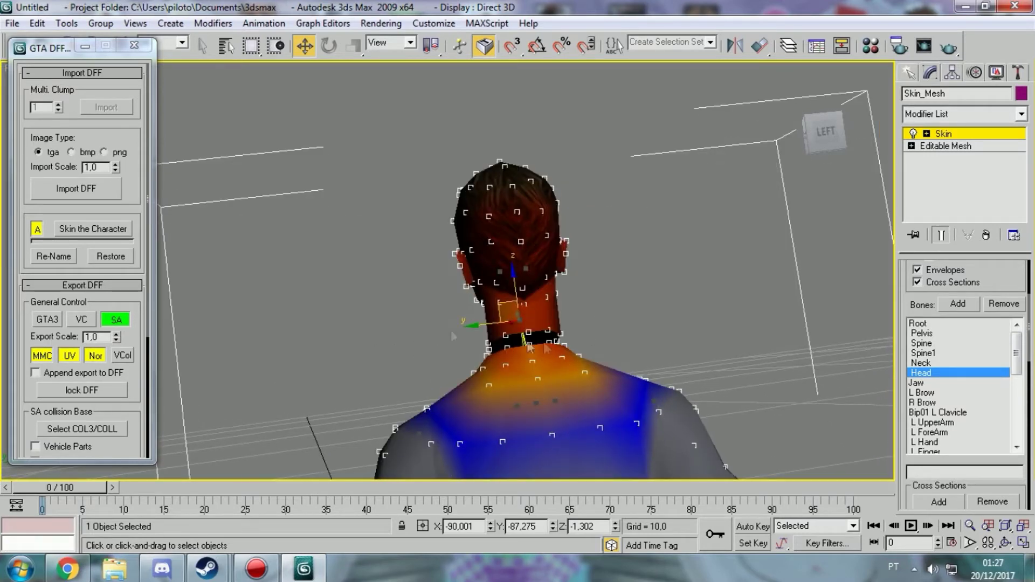
{"action": "middle_click_drag", "start_coordinate": [577, 337], "coordinate": [580, 302]}
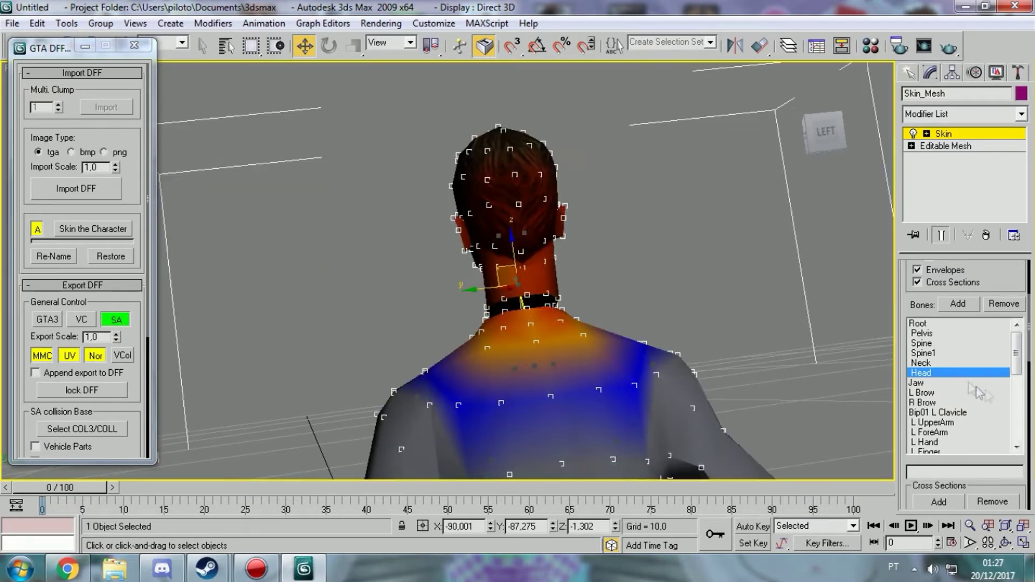
{"action": "mouse_move", "coordinate": [1028, 321]}
{"action": "left_mouse_down"}
{"action": "mouse_move", "coordinate": [1030, 380]}
{"action": "mouse_move", "coordinate": [981, 390]}
{"action": "left_mouse_up"}
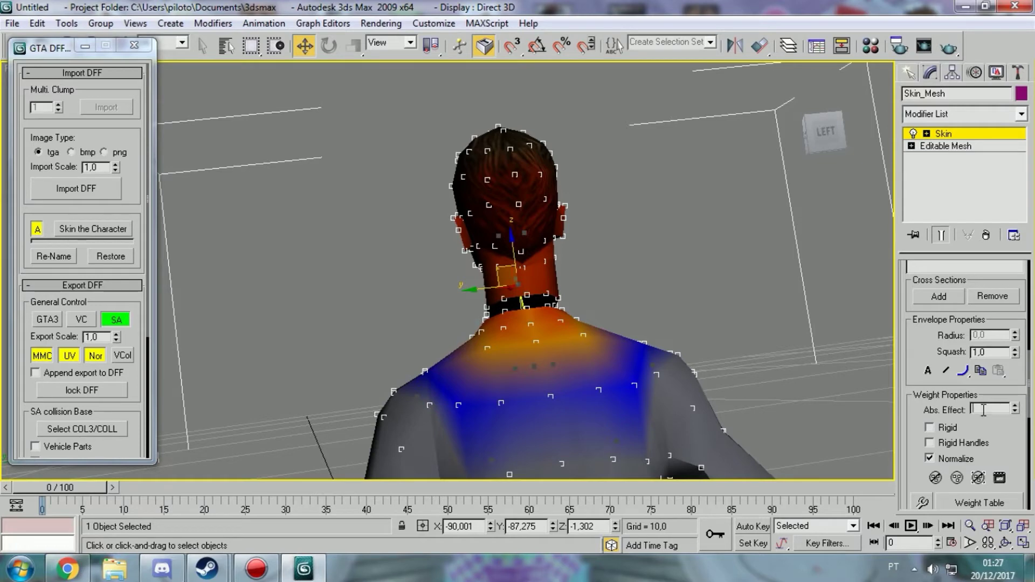
{"action": "type", "text": "0"}
{"action": "key", "text": "Return"}
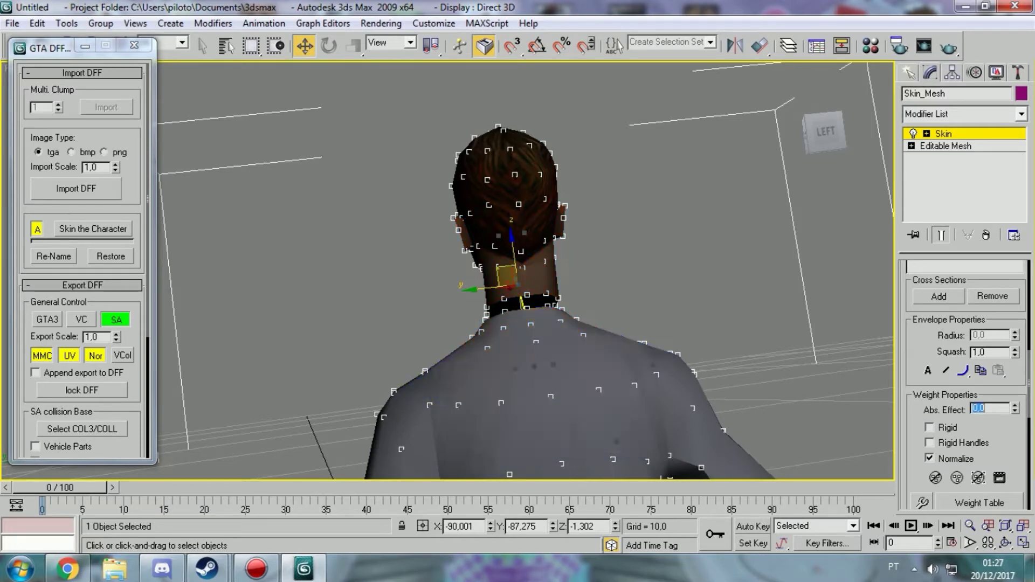
{"action": "mouse_move", "coordinate": [824, 132]}
{"action": "left_mouse_down"}
{"action": "mouse_move", "coordinate": [765, 137]}
{"action": "mouse_move", "coordinate": [849, 282]}
{"action": "left_mouse_up"}
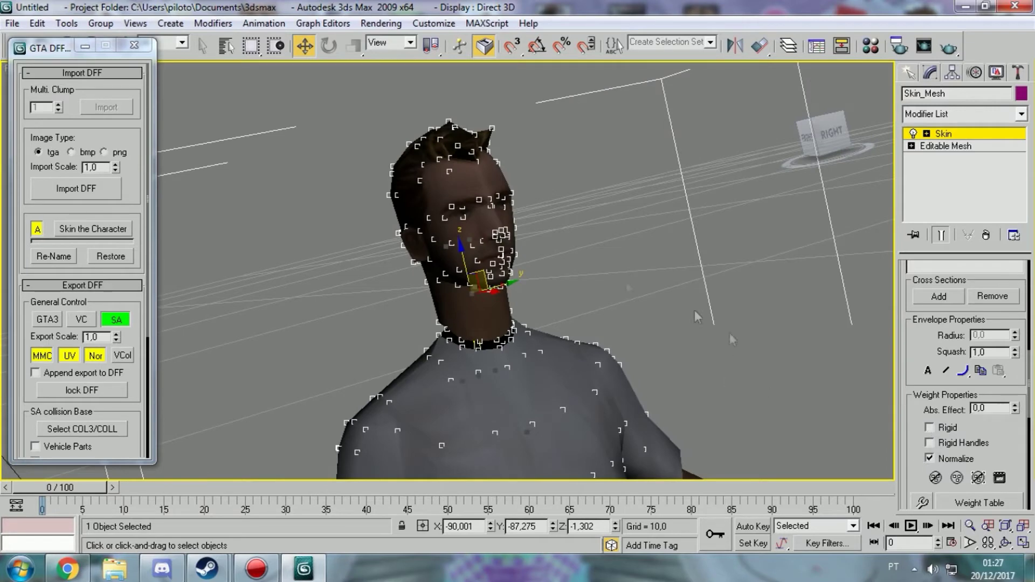
{"action": "mouse_move", "coordinate": [828, 132]}
{"action": "left_mouse_down"}
{"action": "mouse_move", "coordinate": [798, 135]}
{"action": "mouse_move", "coordinate": [808, 135]}
{"action": "left_mouse_up"}
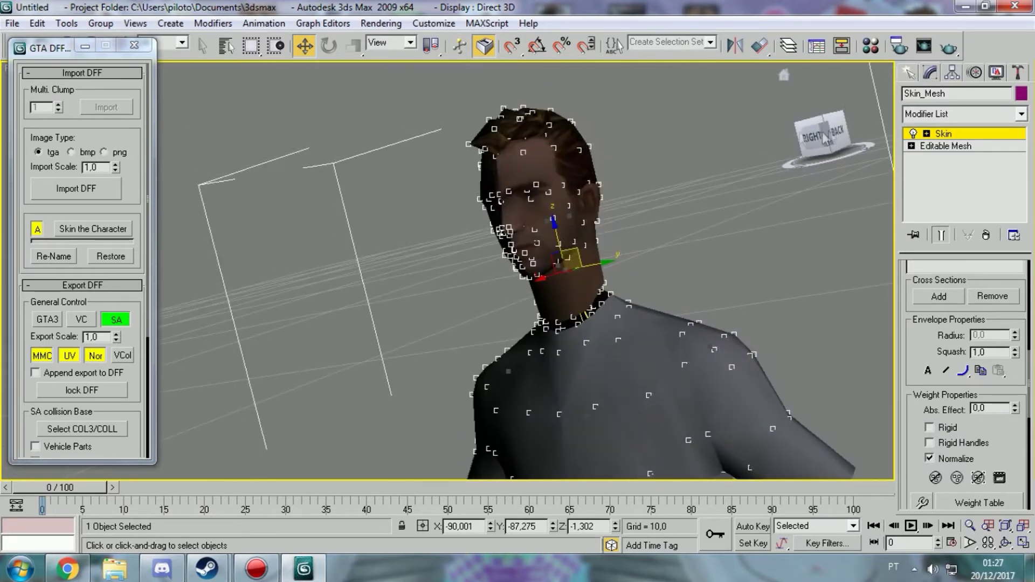
{"action": "left_click", "coordinate": [811, 138]}
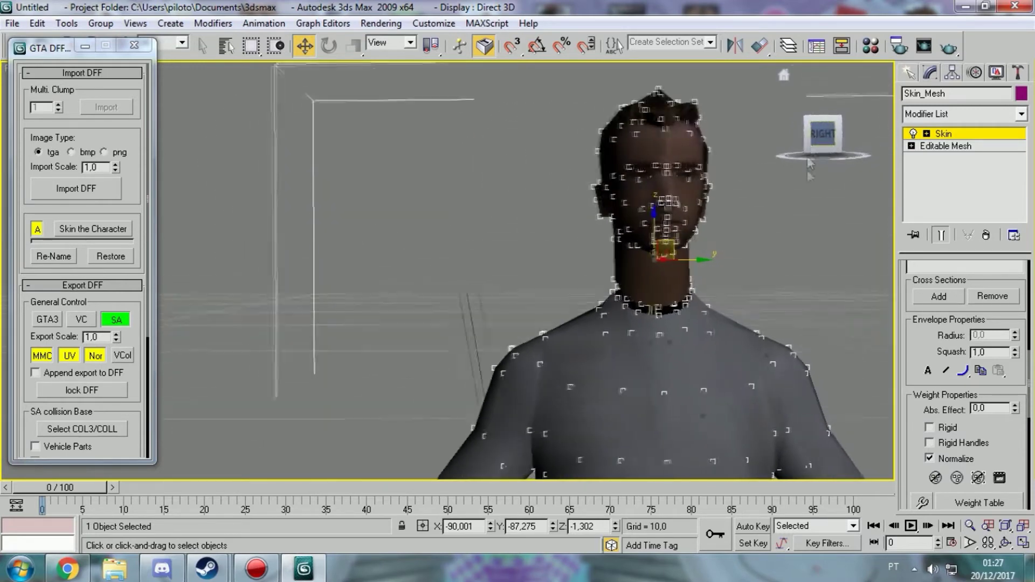
{"action": "left_click_drag", "start_coordinate": [822, 135], "coordinate": [823, 122]}
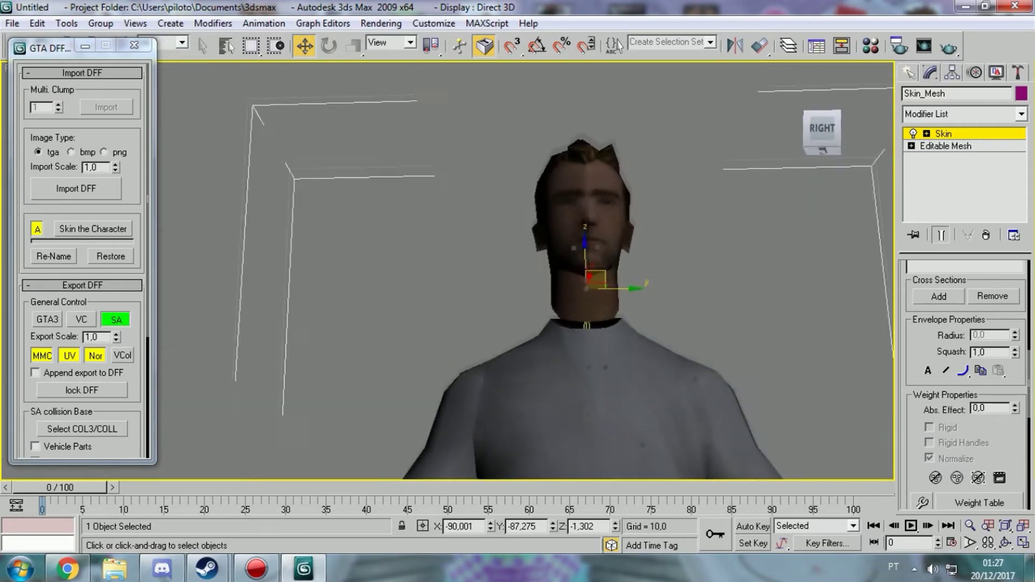
{"action": "scroll", "coordinate": [515, 223], "scroll_direction": "up", "scroll_amount": 1}
{"action": "scroll", "coordinate": [514, 223], "scroll_direction": "up", "scroll_amount": 1}
{"action": "scroll", "coordinate": [515, 223], "scroll_direction": "up", "scroll_amount": 1}
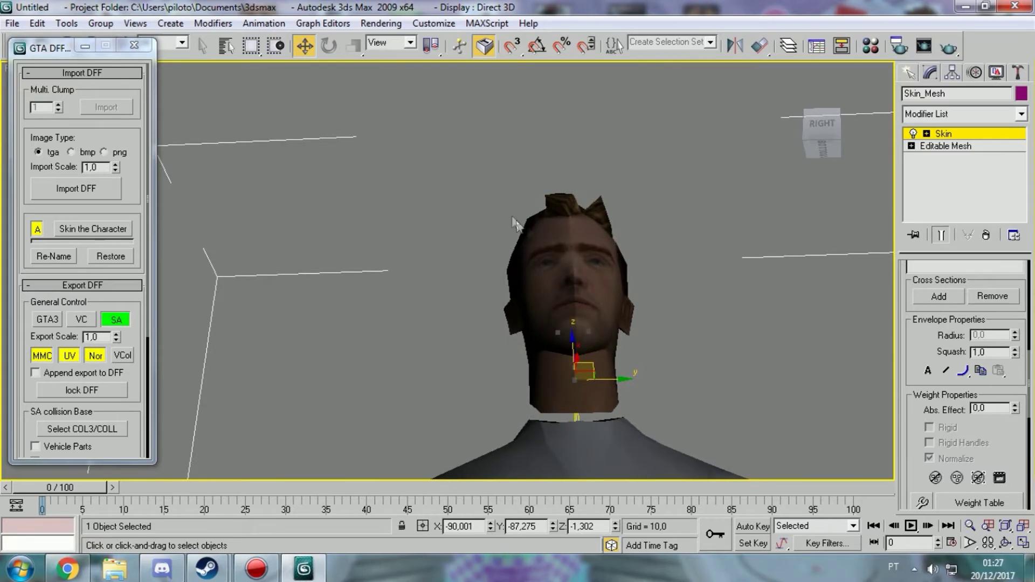
{"action": "left_click_drag", "start_coordinate": [473, 209], "coordinate": [742, 416]}
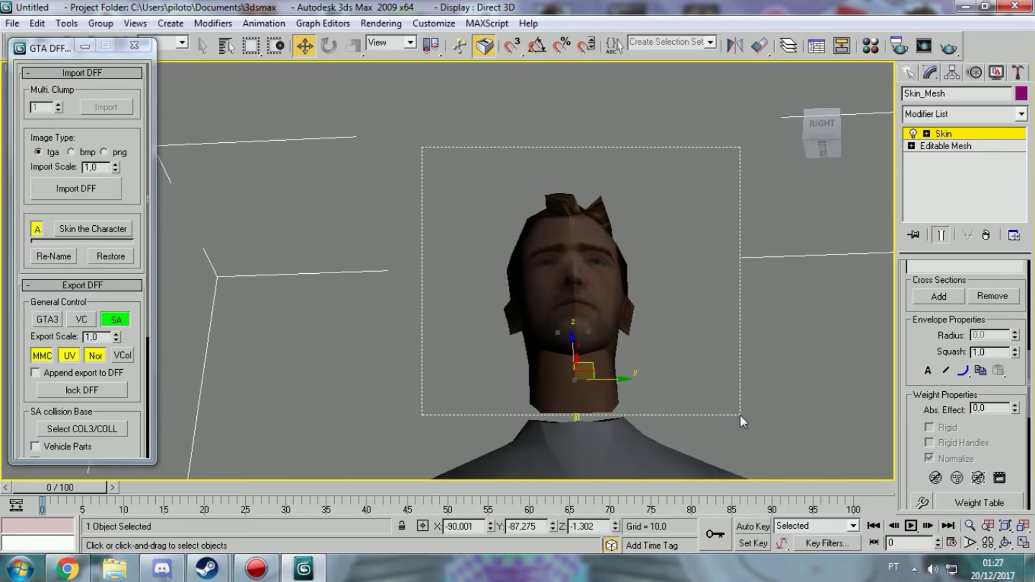
Give the head vertices an Abs. Effect of 1.0 with Rigid ticked, then deselect to view the textured head.
{"action": "left_click_drag", "start_coordinate": [823, 135], "coordinate": [790, 139]}
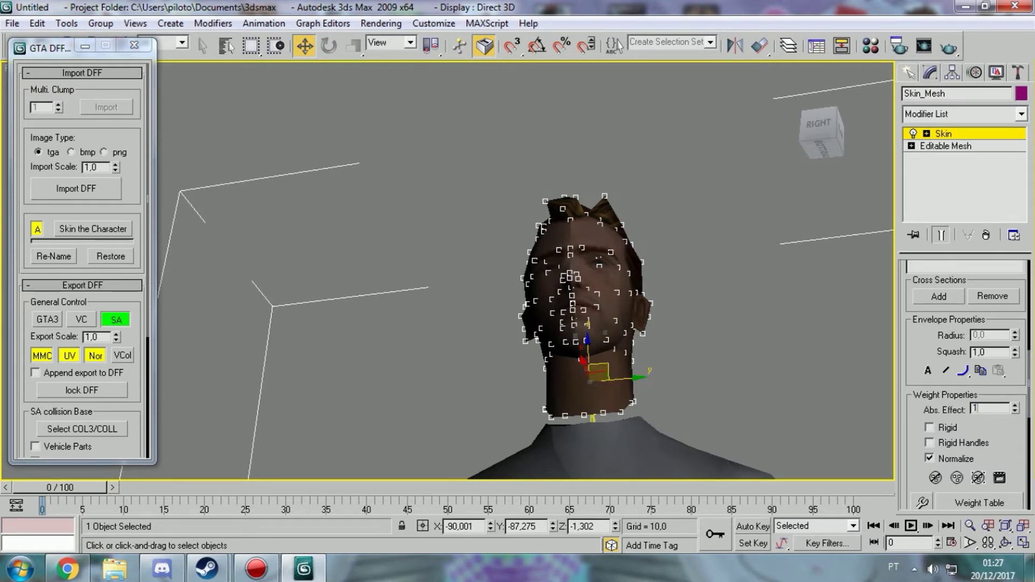
{"action": "key", "text": "Return"}
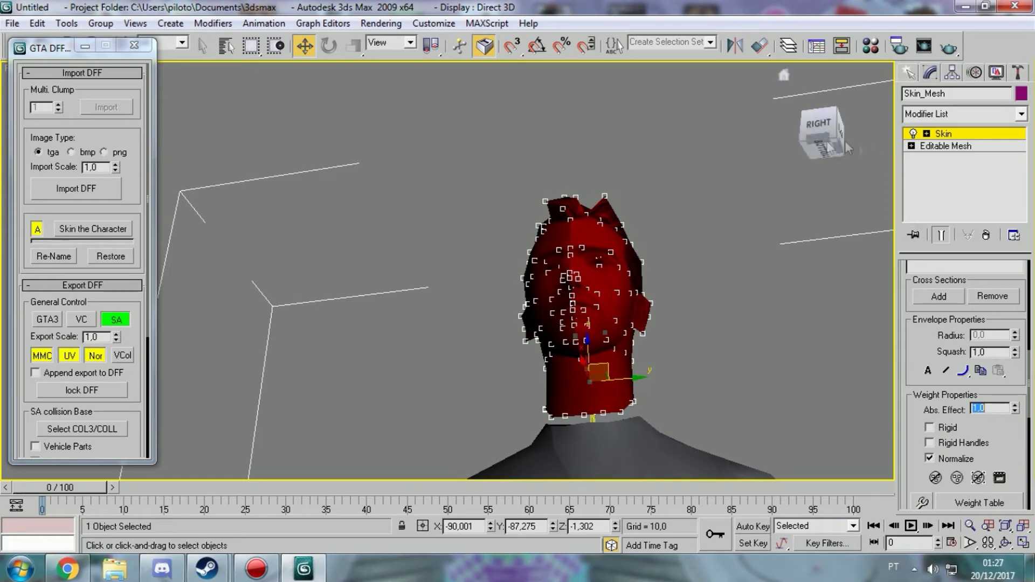
{"action": "left_click", "coordinate": [929, 427]}
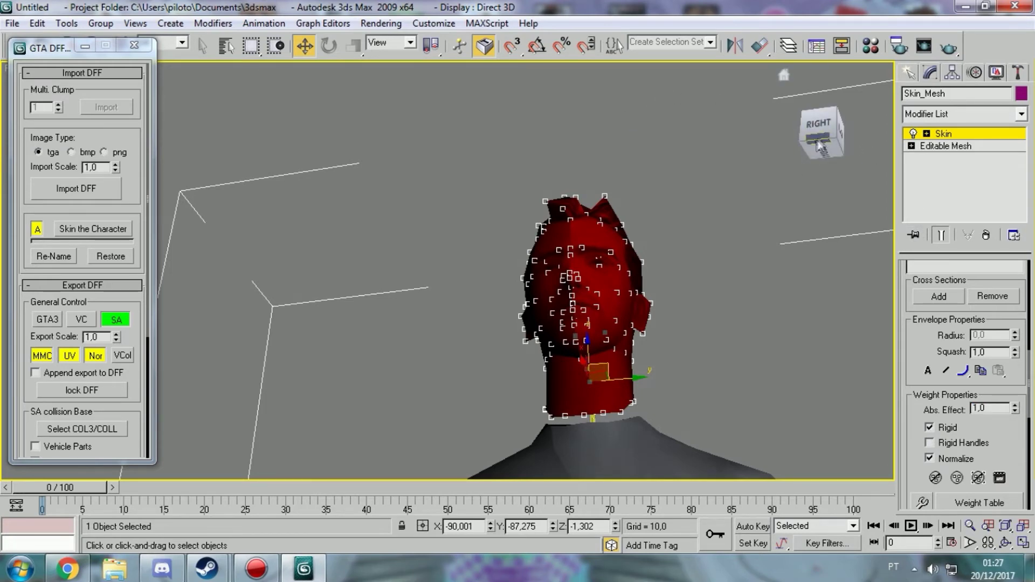
{"action": "left_click_drag", "start_coordinate": [819, 132], "coordinate": [798, 151]}
{"action": "middle_click_drag", "start_coordinate": [373, 183], "coordinate": [624, 220], "text": "alt"}
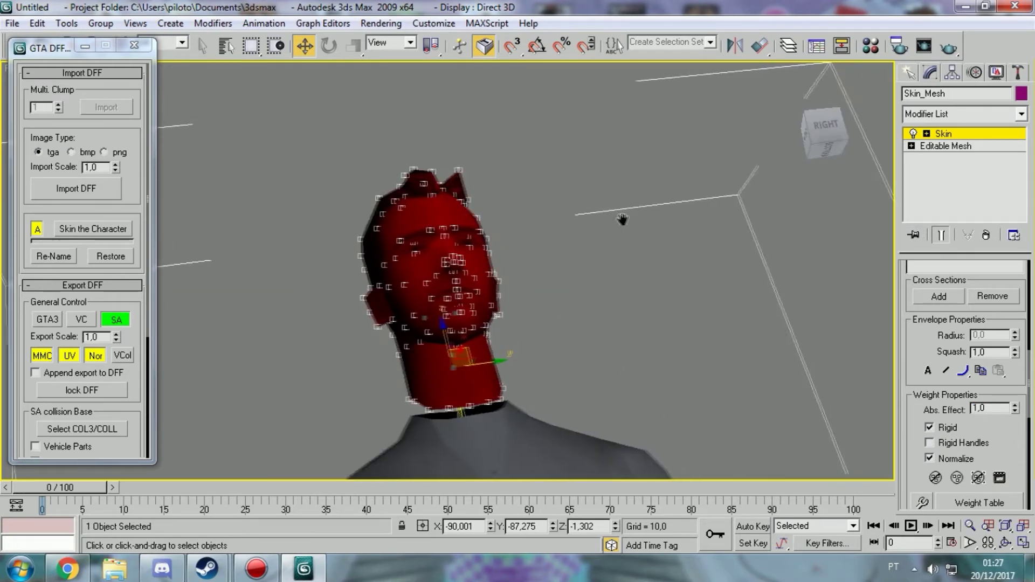
{"action": "mouse_move", "coordinate": [822, 132]}
{"action": "left_mouse_down"}
{"action": "mouse_move", "coordinate": [809, 142]}
{"action": "mouse_move", "coordinate": [811, 135]}
{"action": "left_mouse_up"}
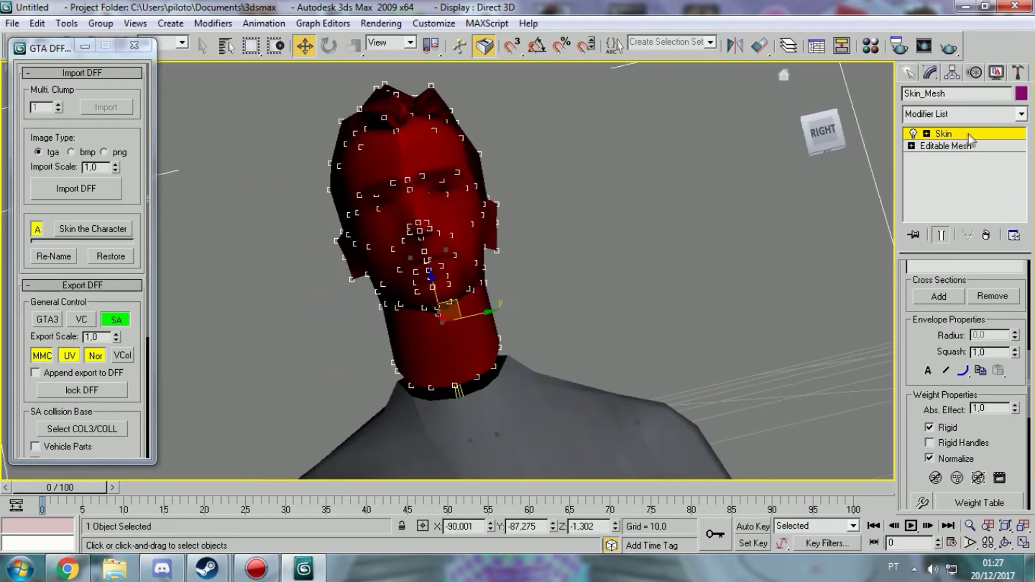
{"action": "left_click", "coordinate": [652, 287]}
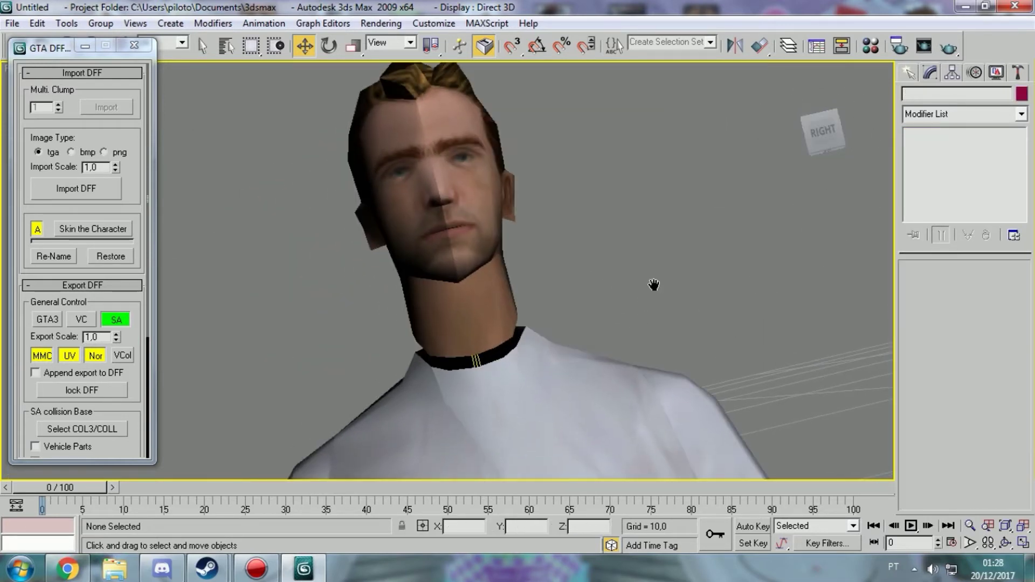
Rotate the Head dummy to test that the head follows, then undo the rotation.
{"action": "left_click", "coordinate": [477, 362]}
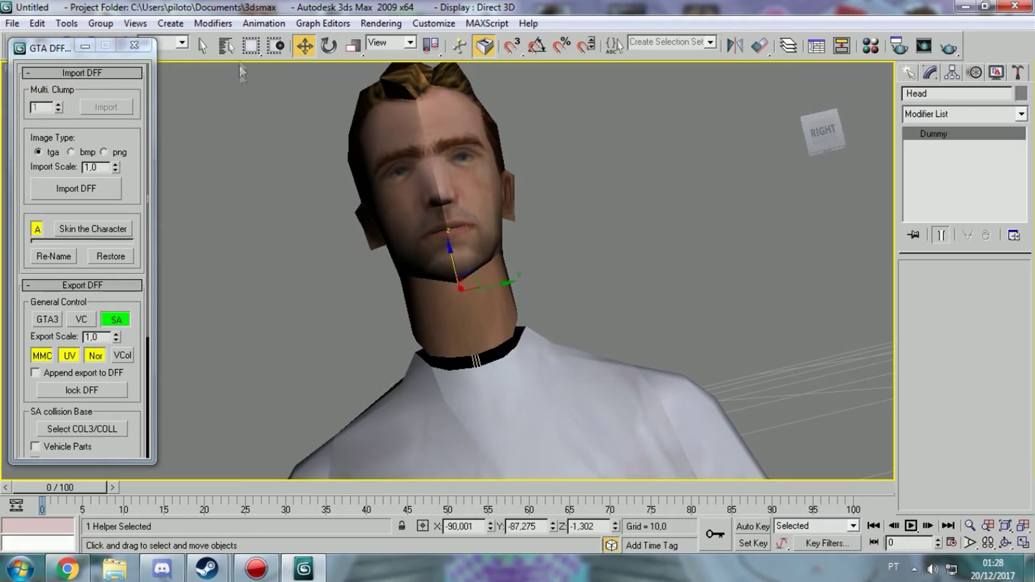
{"action": "left_click", "coordinate": [329, 47]}
{"action": "left_click_drag", "start_coordinate": [447, 292], "coordinate": [445, 295]}
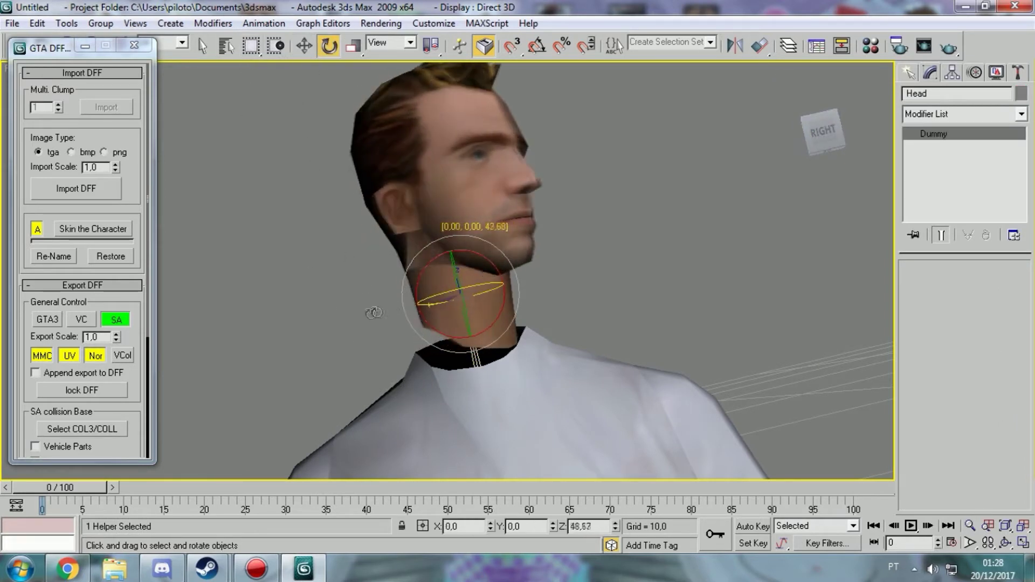
{"action": "mouse_move", "coordinate": [445, 295]}
{"action": "left_mouse_down"}
{"action": "mouse_move", "coordinate": [647, 290]}
{"action": "mouse_move", "coordinate": [666, 300]}
{"action": "left_mouse_up"}
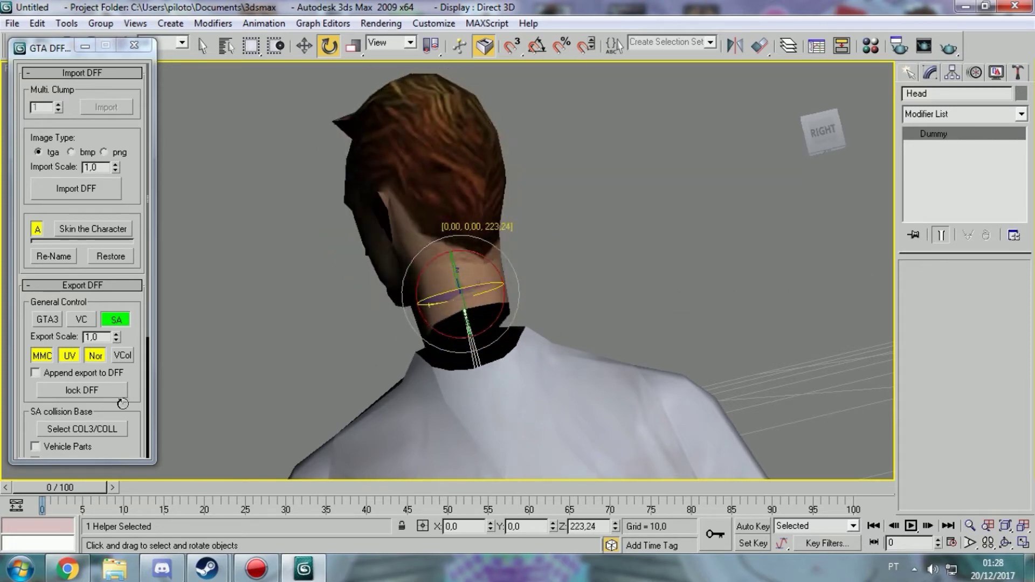
{"action": "left_click_drag", "start_coordinate": [666, 300], "coordinate": [241, 358]}
{"action": "key", "text": "ctrl+z"}
{"action": "key", "text": "ctrl+z"}
Reselect Skin_Mesh, dismiss the Editable Mesh warning, and show the Neck bone in Skin.
{"action": "left_click", "coordinate": [480, 265]}
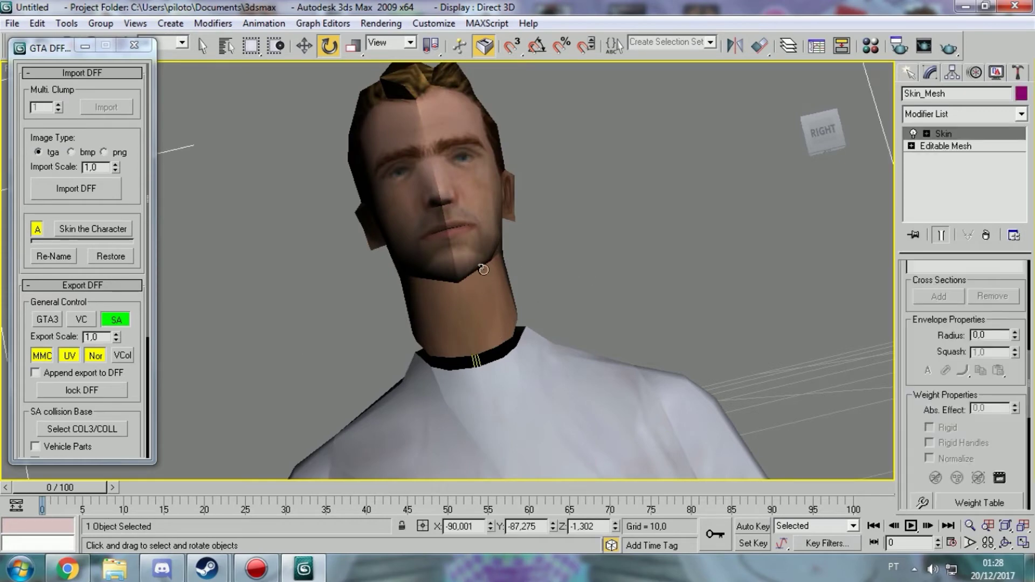
{"action": "left_click", "coordinate": [953, 151]}
{"action": "mouse_move", "coordinate": [674, 201]}
{"action": "left_mouse_down"}
{"action": "mouse_move", "coordinate": [489, 356]}
{"action": "mouse_move", "coordinate": [553, 243]}
{"action": "left_mouse_up"}
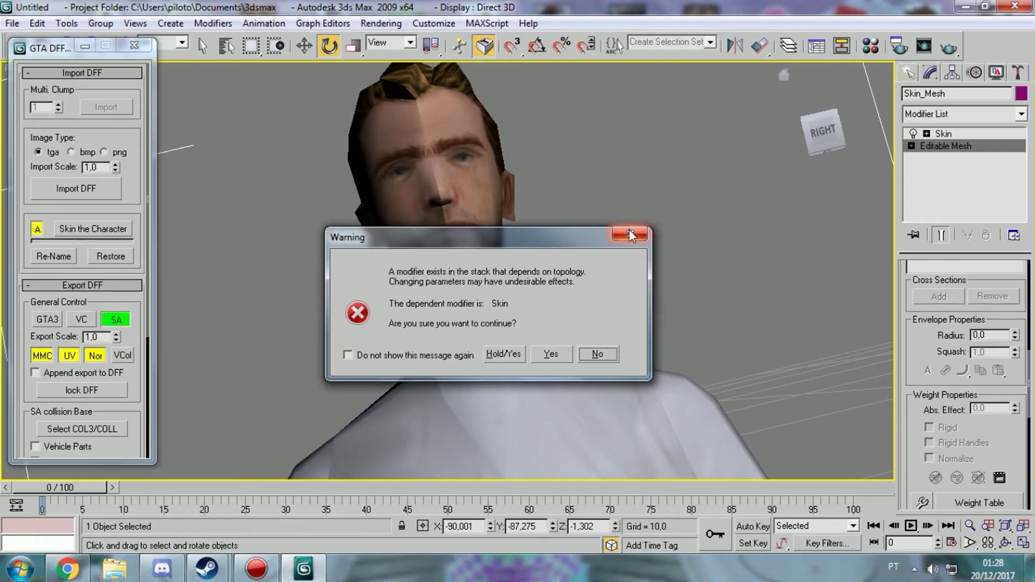
{"action": "left_click", "coordinate": [630, 233]}
{"action": "left_click", "coordinate": [965, 135]}
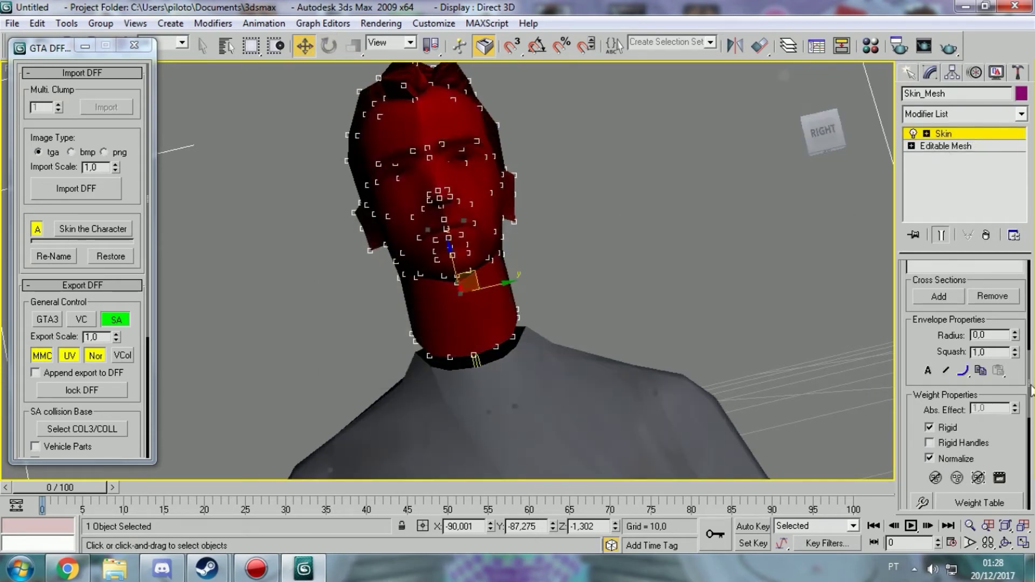
{"action": "scroll", "coordinate": [1031, 392], "scroll_direction": "up", "scroll_amount": 3}
{"action": "left_click", "coordinate": [932, 342]}
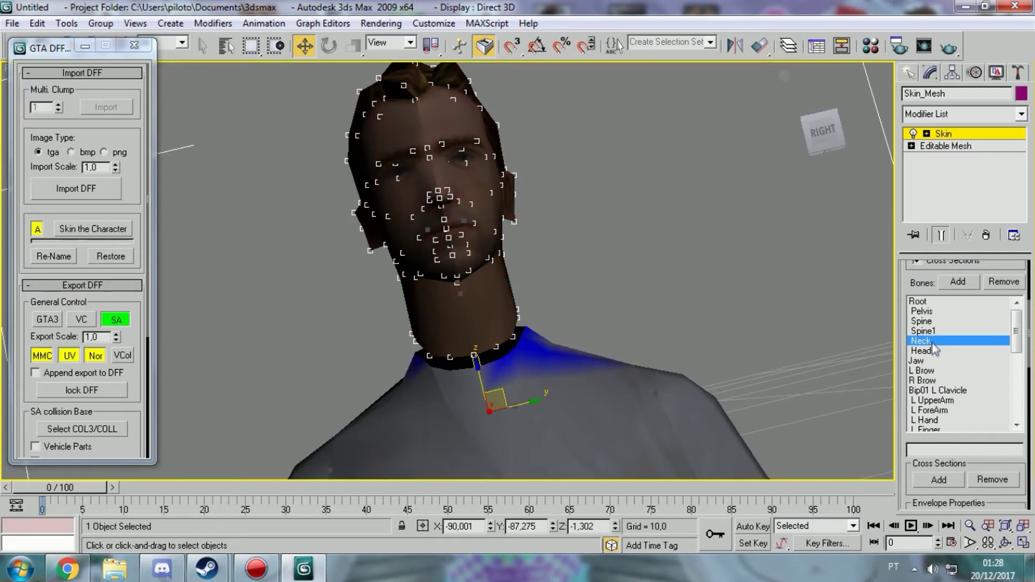
Set the Neck bone's Abs. Effect to 0 on the collar and shoulder vertices.
{"action": "mouse_move", "coordinate": [822, 132]}
{"action": "left_mouse_down"}
{"action": "mouse_move", "coordinate": [765, 135]}
{"action": "mouse_move", "coordinate": [618, 240]}
{"action": "left_mouse_up"}
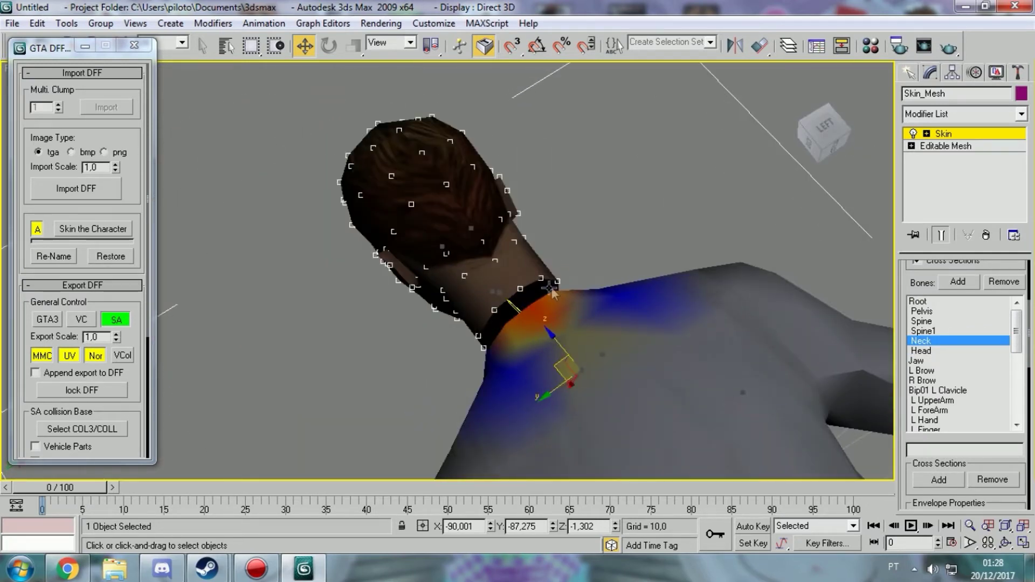
{"action": "left_click_drag", "start_coordinate": [825, 134], "coordinate": [778, 175]}
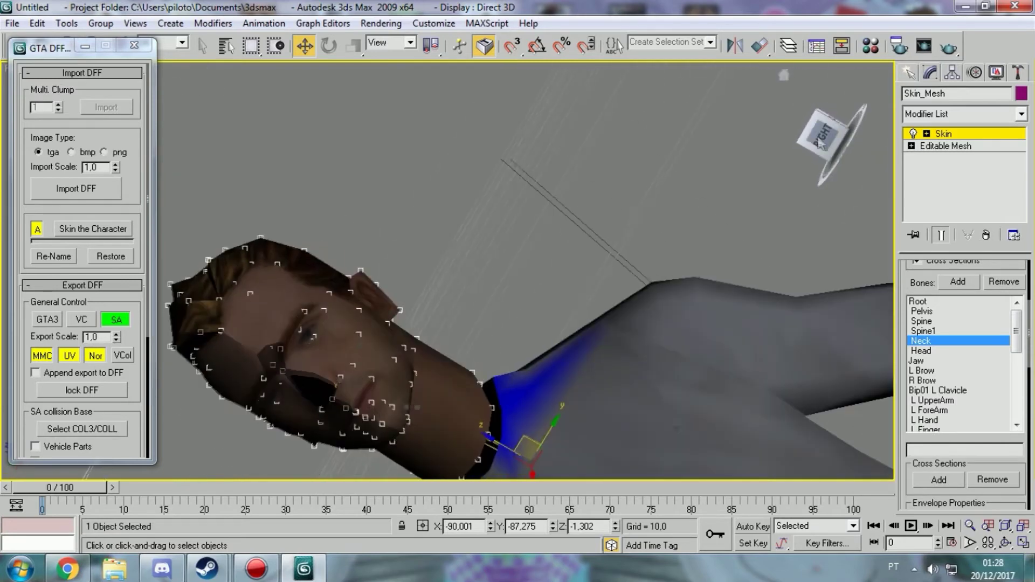
{"action": "left_click_drag", "start_coordinate": [826, 134], "coordinate": [585, 286]}
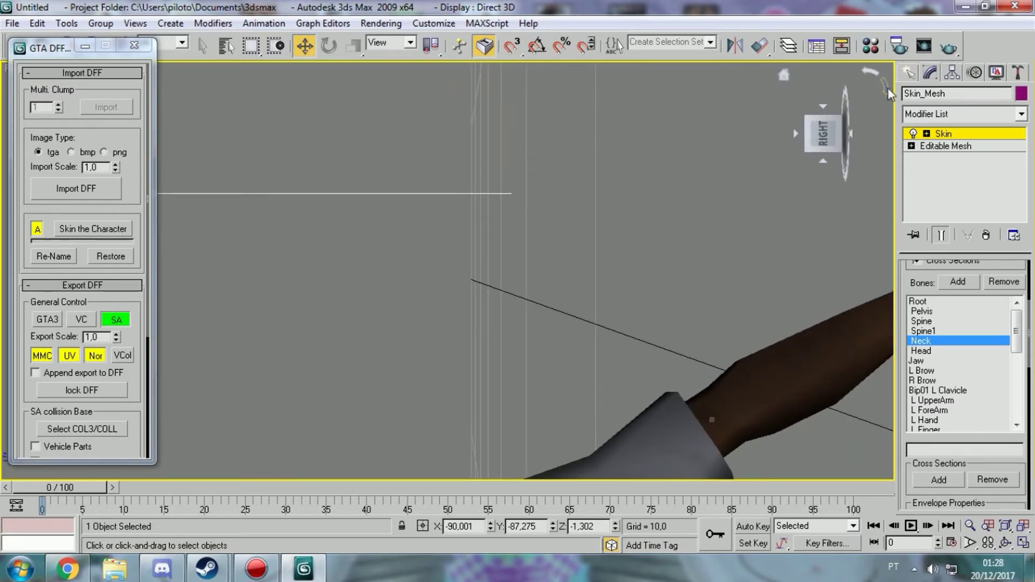
{"action": "left_click_drag", "start_coordinate": [533, 264], "coordinate": [378, 170]}
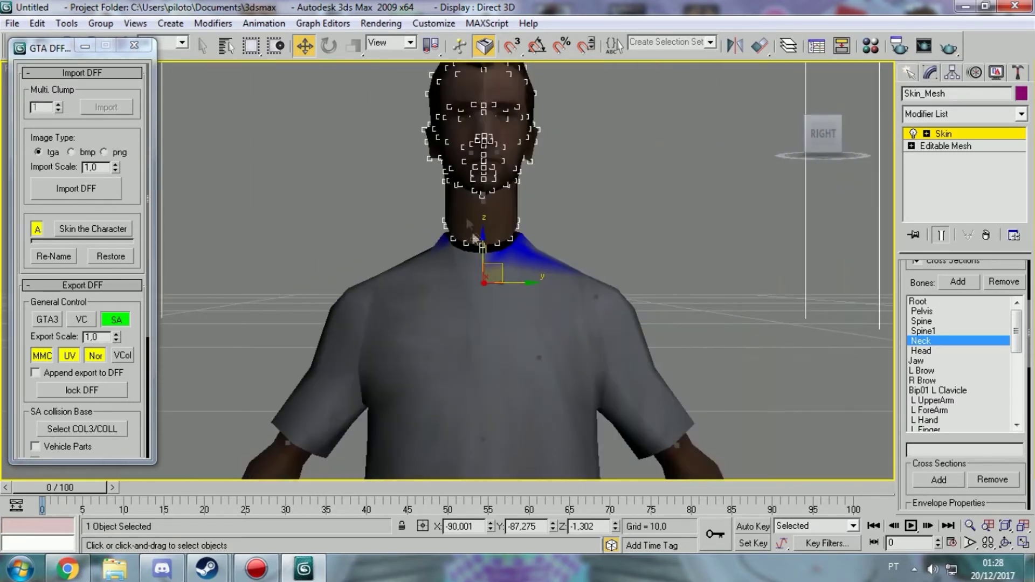
{"action": "middle_click_drag", "start_coordinate": [379, 170], "coordinate": [378, 181]}
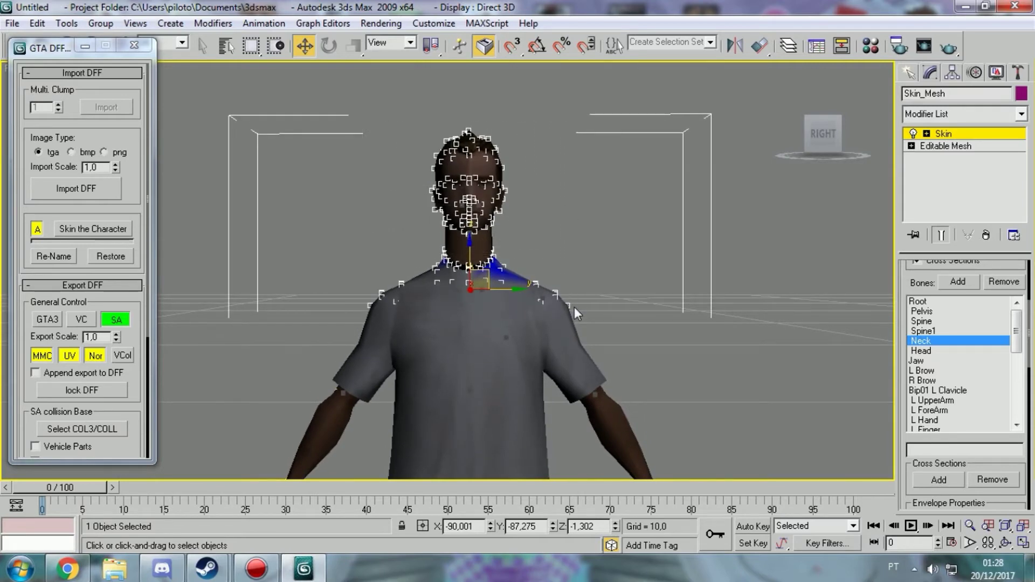
{"action": "middle_click_drag", "start_coordinate": [493, 314], "coordinate": [378, 270], "text": "alt"}
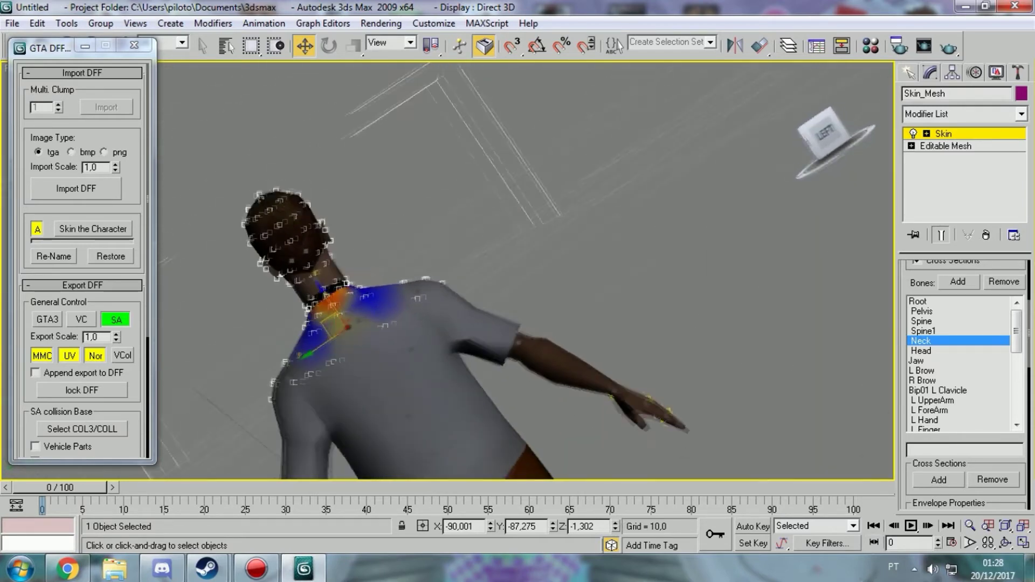
{"action": "key", "text": "shift+z"}
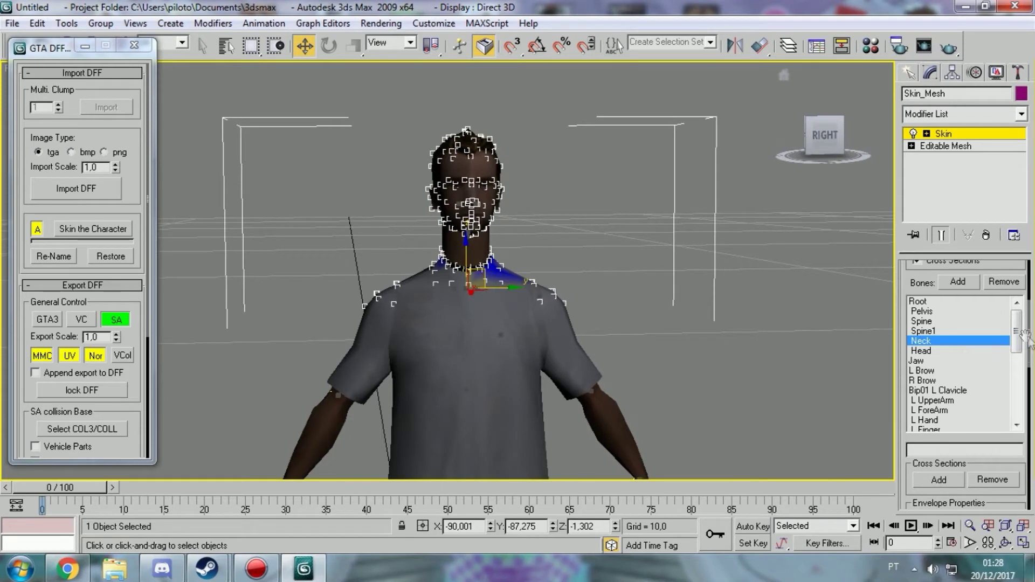
{"action": "left_click_drag", "start_coordinate": [1029, 340], "coordinate": [972, 439]}
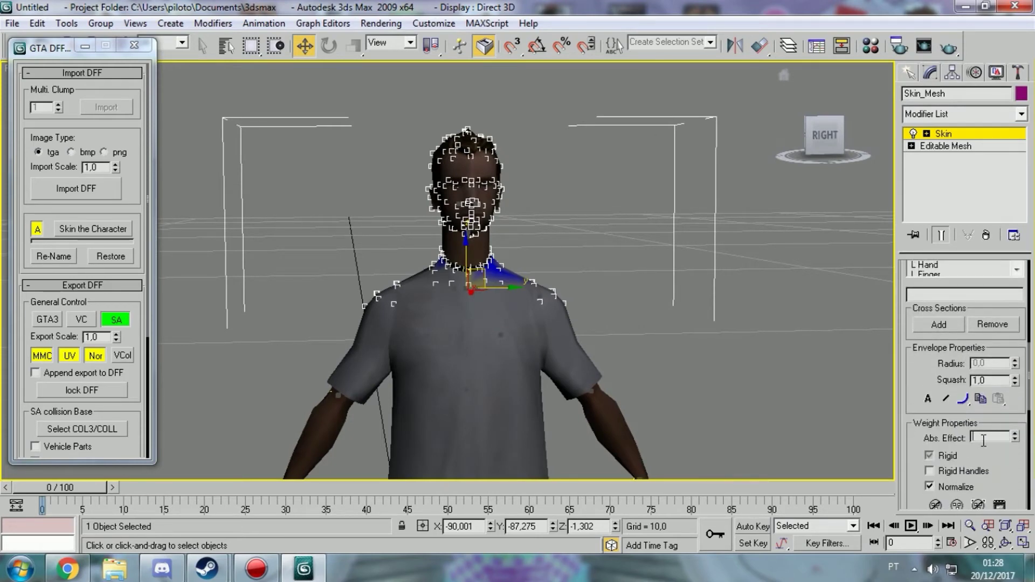
{"action": "type", "text": "0"}
{"action": "key", "text": "Return"}
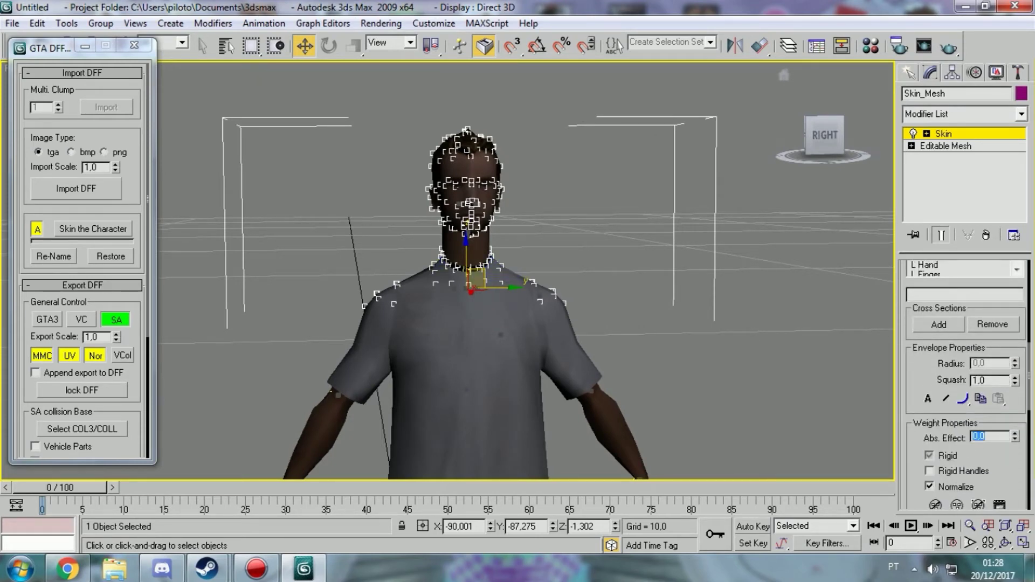
{"action": "scroll", "coordinate": [684, 352], "scroll_direction": "up", "scroll_amount": 5}
{"action": "scroll", "coordinate": [708, 338], "scroll_direction": "down", "scroll_amount": 3}
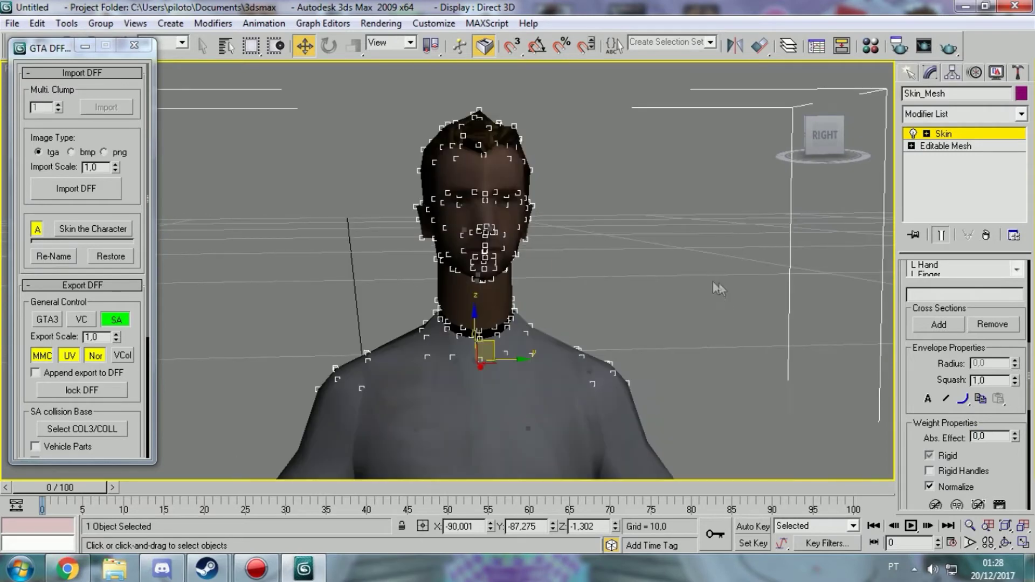
Box-select rows of collar vertices at the neck seam, then clear that selection.
{"action": "scroll", "coordinate": [614, 252], "scroll_direction": "up", "scroll_amount": 3}
{"action": "scroll", "coordinate": [614, 251], "scroll_direction": "up", "scroll_amount": 2}
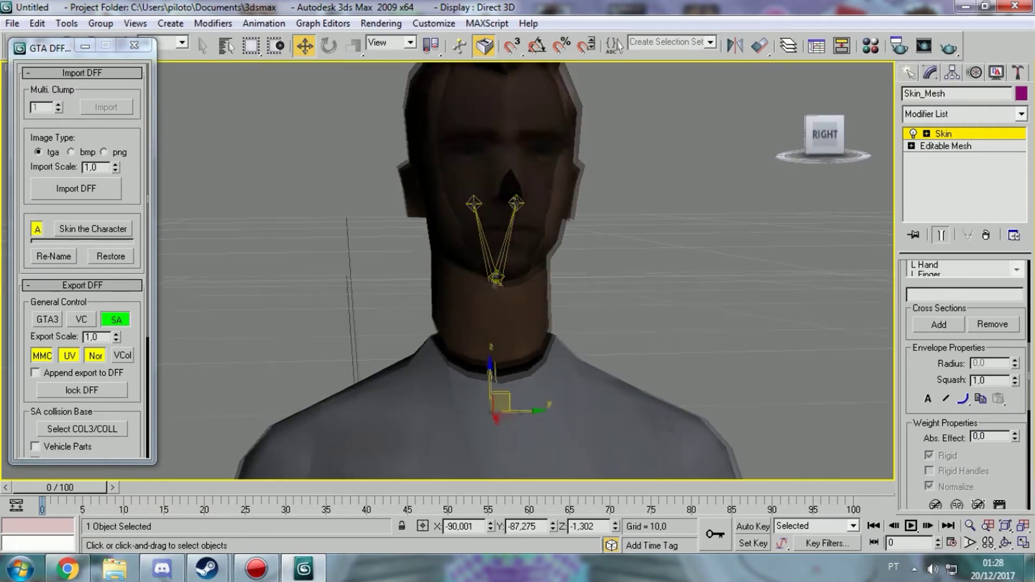
{"action": "middle_click_drag", "start_coordinate": [613, 251], "coordinate": [862, 194], "text": "alt"}
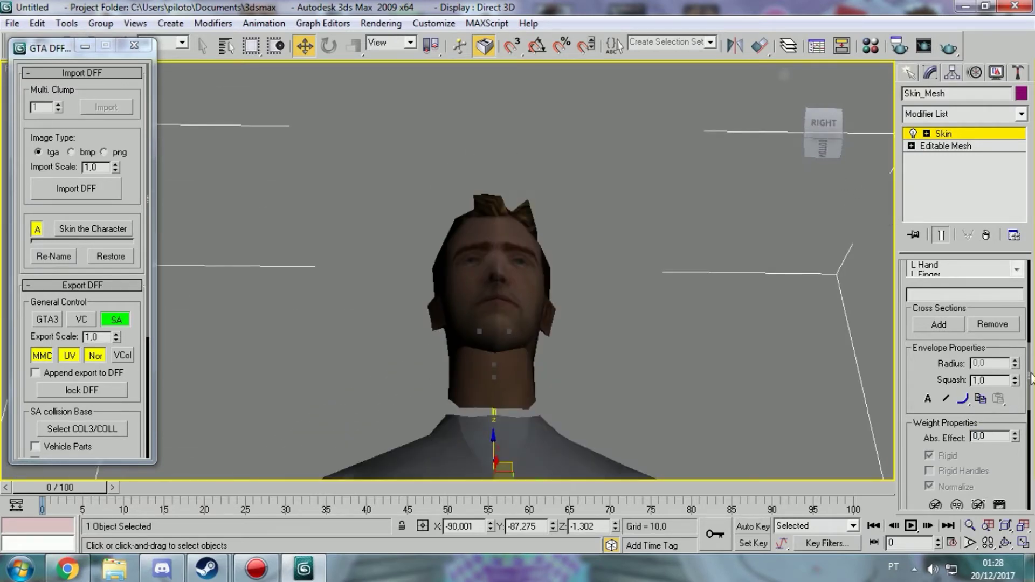
{"action": "left_click_drag", "start_coordinate": [1031, 377], "coordinate": [1031, 332]}
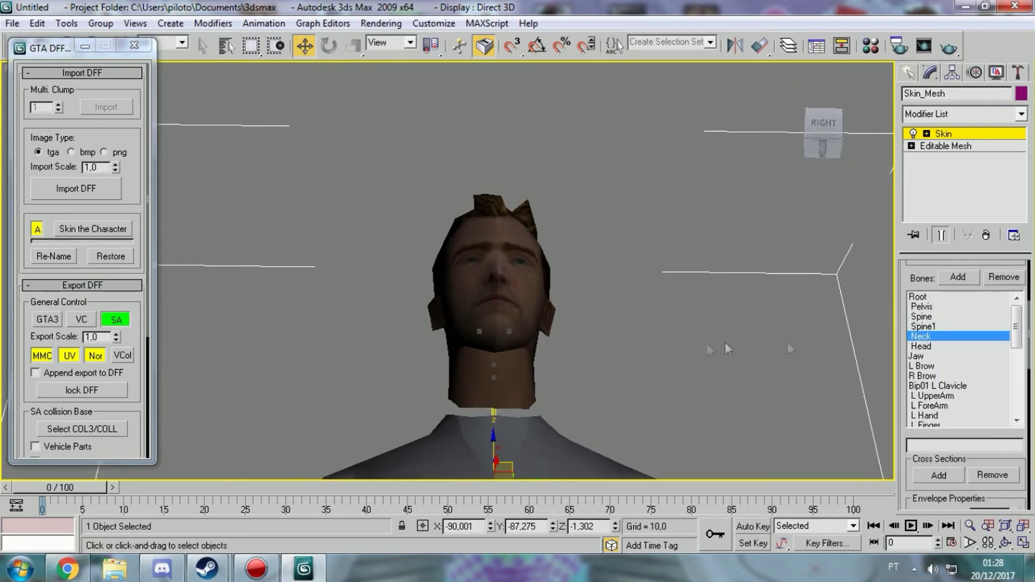
{"action": "left_click_drag", "start_coordinate": [1031, 346], "coordinate": [1029, 333]}
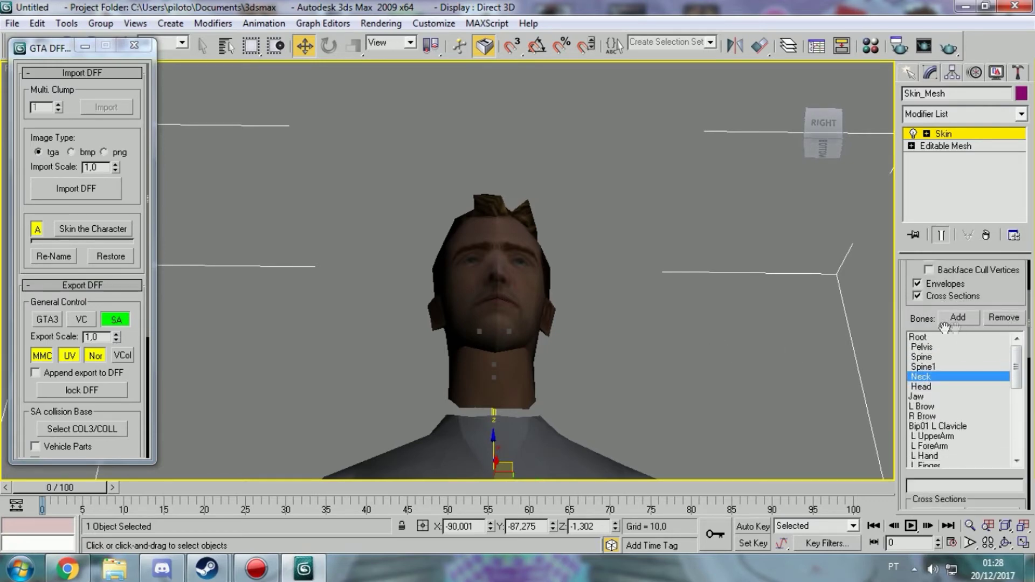
{"action": "left_click_drag", "start_coordinate": [945, 327], "coordinate": [945, 237]}
{"action": "mouse_move", "coordinate": [468, 372]}
{"action": "middle_mouse_down"}
{"action": "mouse_move", "coordinate": [454, 365]}
{"action": "mouse_move", "coordinate": [713, 354]}
{"action": "middle_mouse_up"}
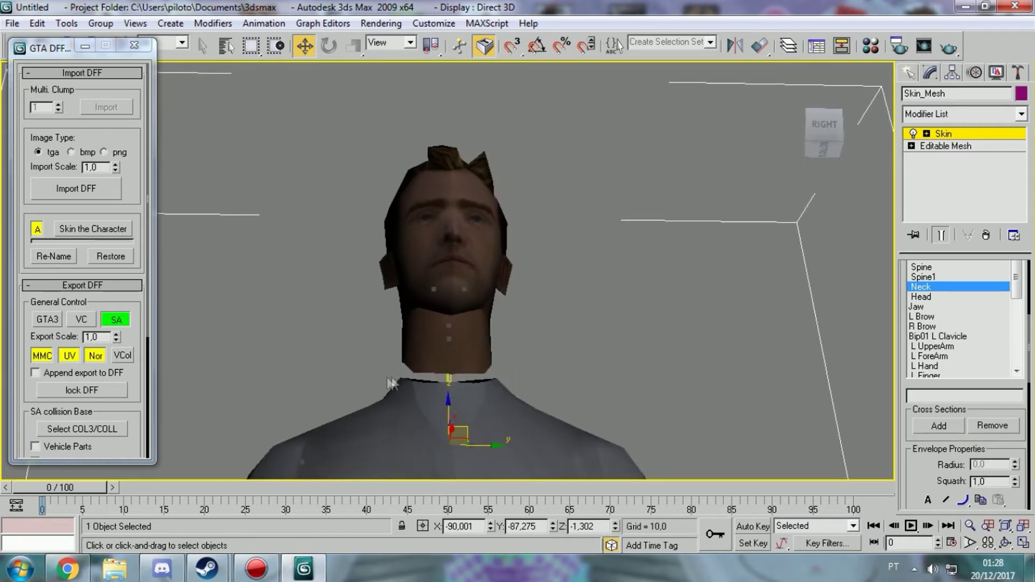
{"action": "left_click_drag", "start_coordinate": [387, 374], "coordinate": [514, 396]}
{"action": "left_click_drag", "start_coordinate": [448, 370], "coordinate": [524, 374]}
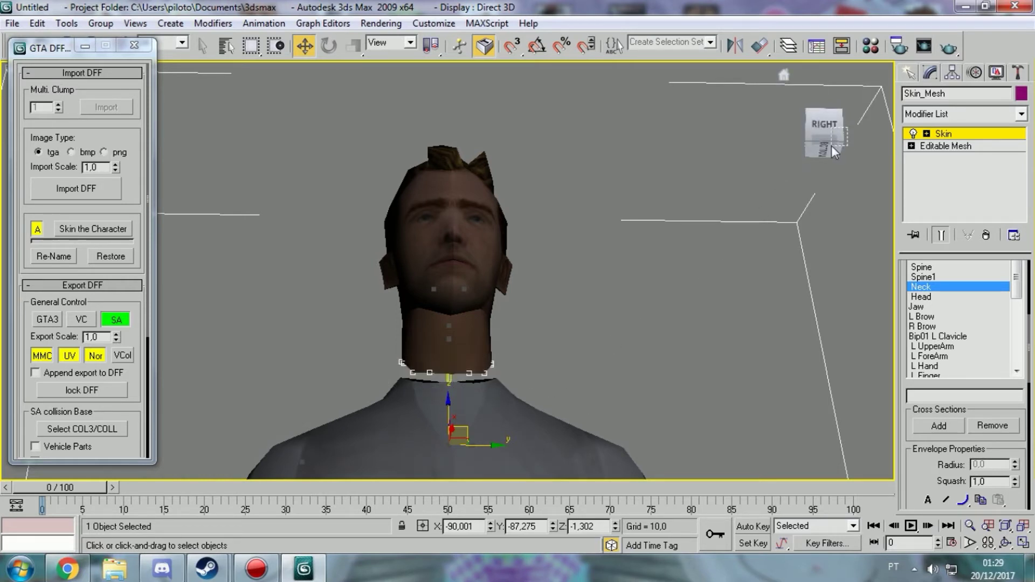
{"action": "left_click", "coordinate": [420, 322]}
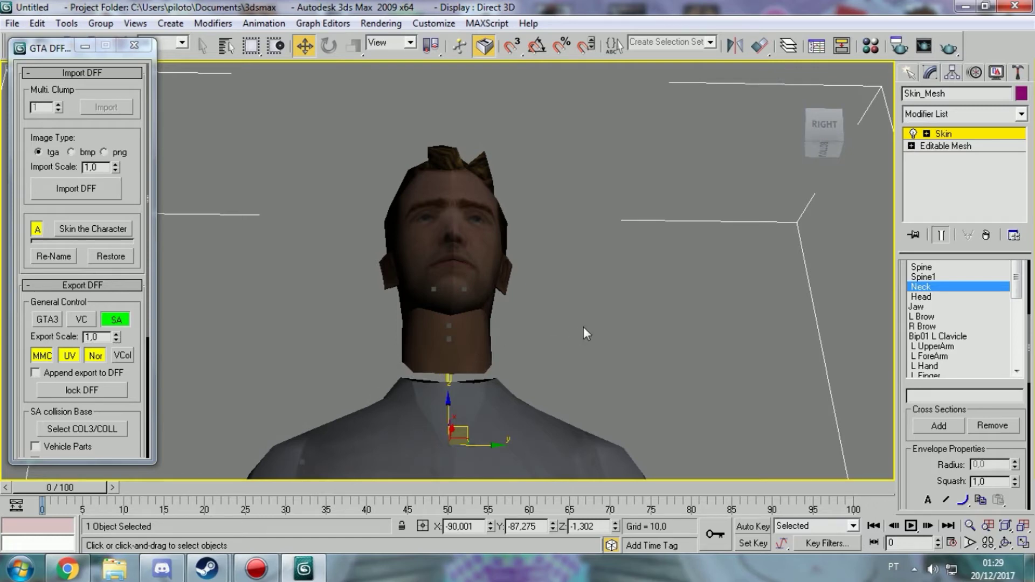
From a low angle, box-select the vertices where the neck meets the collar.
{"action": "left_click_drag", "start_coordinate": [822, 132], "coordinate": [809, 134]}
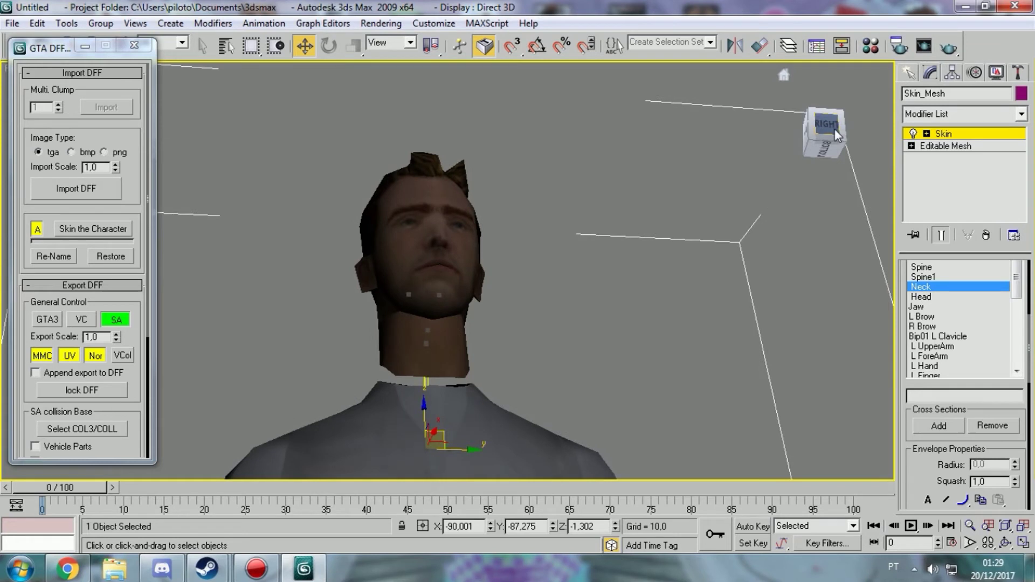
{"action": "scroll", "coordinate": [1031, 334], "scroll_direction": "down", "scroll_amount": 2}
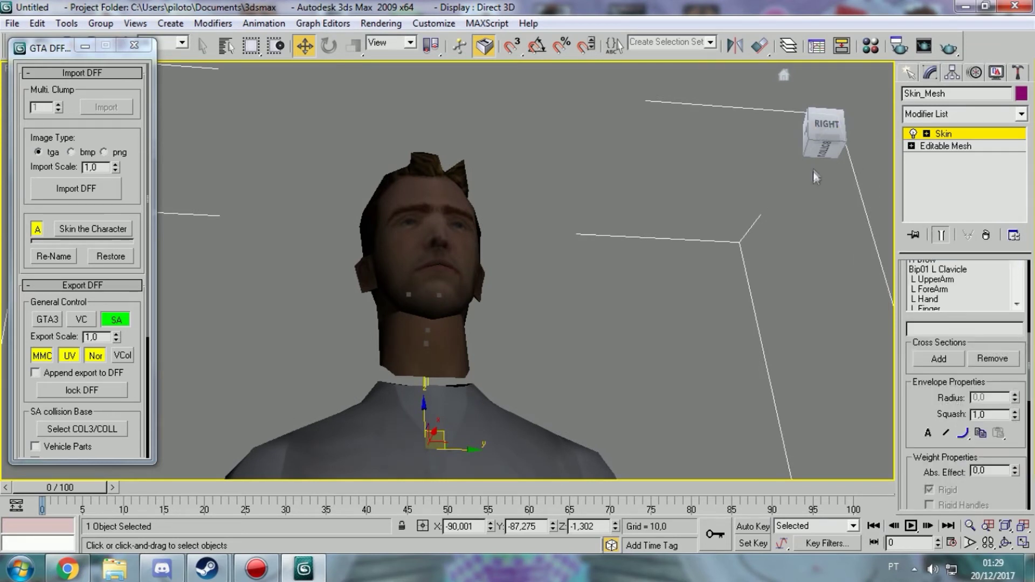
{"action": "left_click", "coordinate": [821, 141]}
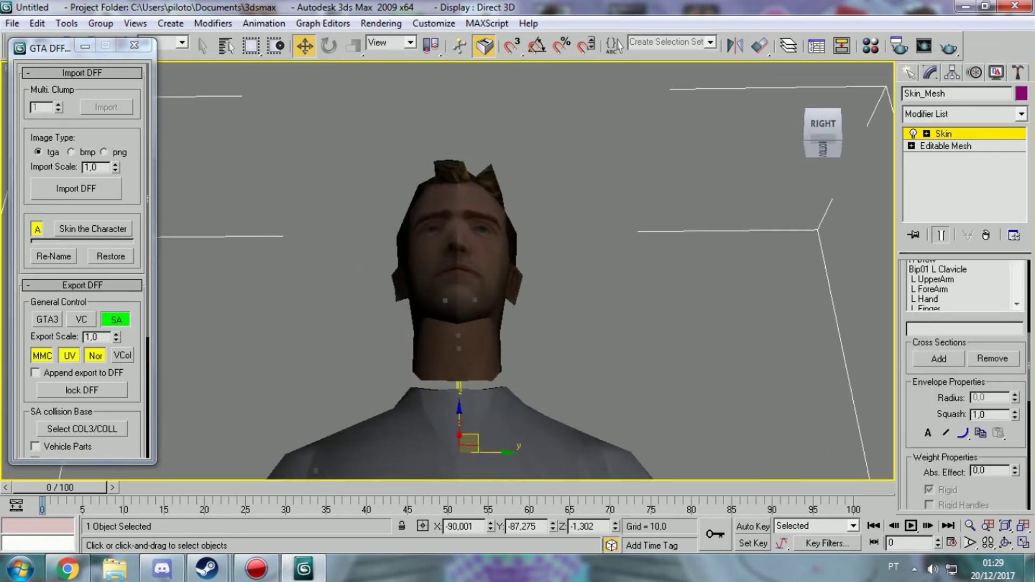
{"action": "scroll", "coordinate": [1030, 391], "scroll_direction": "down", "scroll_amount": 3}
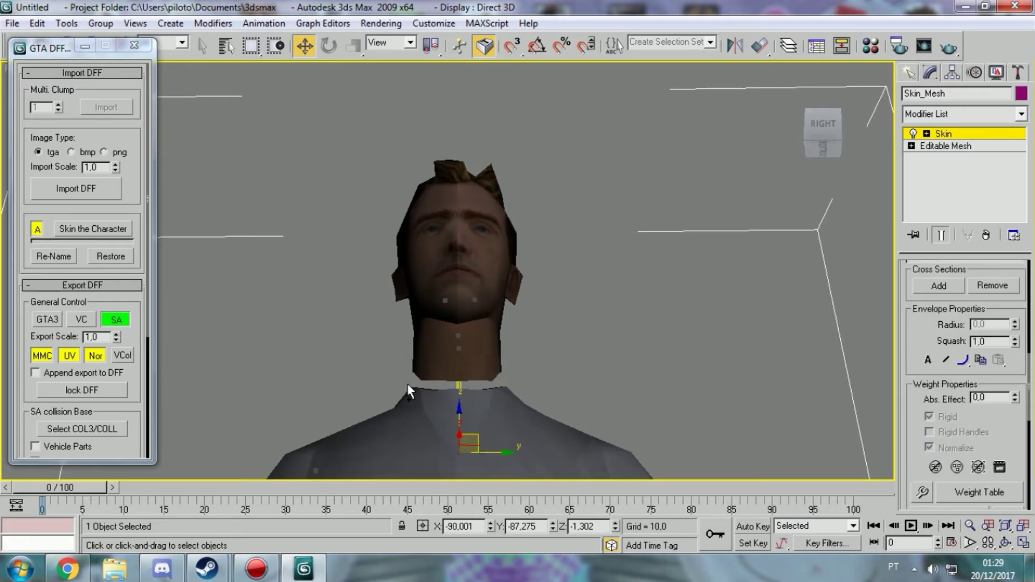
{"action": "left_click_drag", "start_coordinate": [401, 385], "coordinate": [513, 394]}
Inspect the neck from several angles and box-select the final neck-seam vertices.
{"action": "left_click_drag", "start_coordinate": [826, 140], "coordinate": [684, 215]}
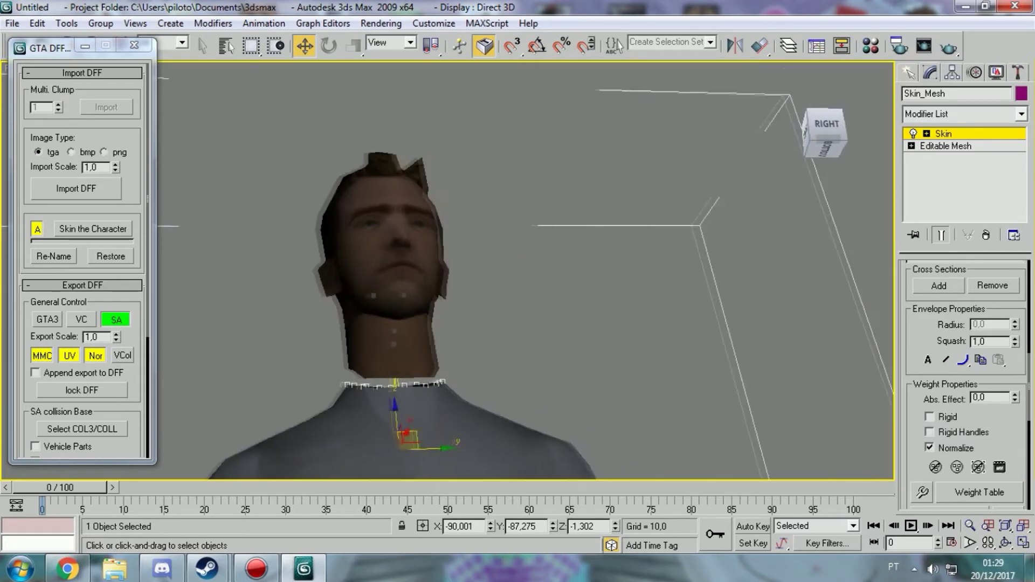
{"action": "mouse_move", "coordinate": [809, 141]}
{"action": "left_mouse_down"}
{"action": "mouse_move", "coordinate": [862, 167]}
{"action": "mouse_move", "coordinate": [796, 237]}
{"action": "left_mouse_up"}
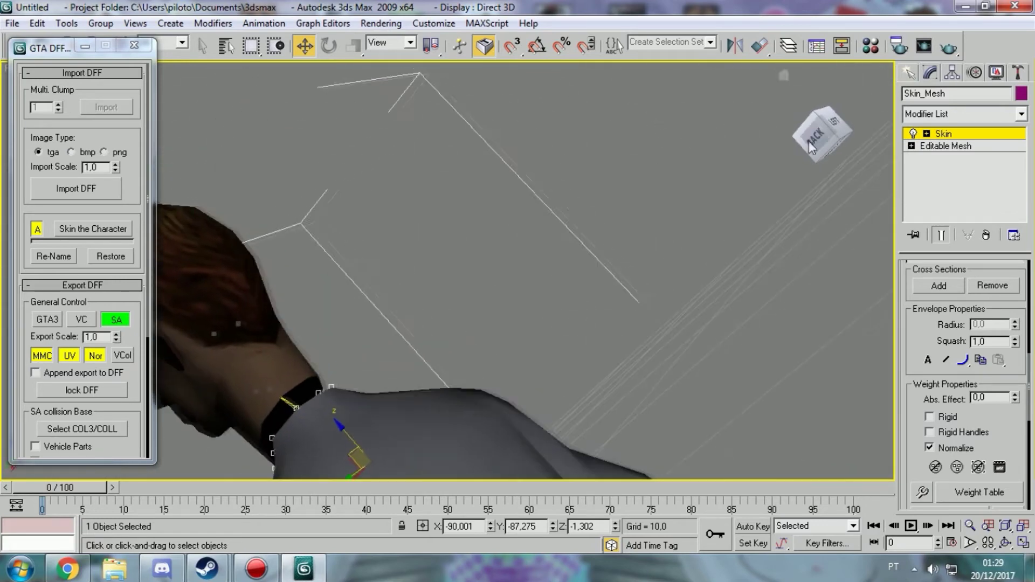
{"action": "mouse_move", "coordinate": [694, 250]}
{"action": "left_mouse_down"}
{"action": "mouse_move", "coordinate": [728, 232]}
{"action": "mouse_move", "coordinate": [701, 248]}
{"action": "left_mouse_up"}
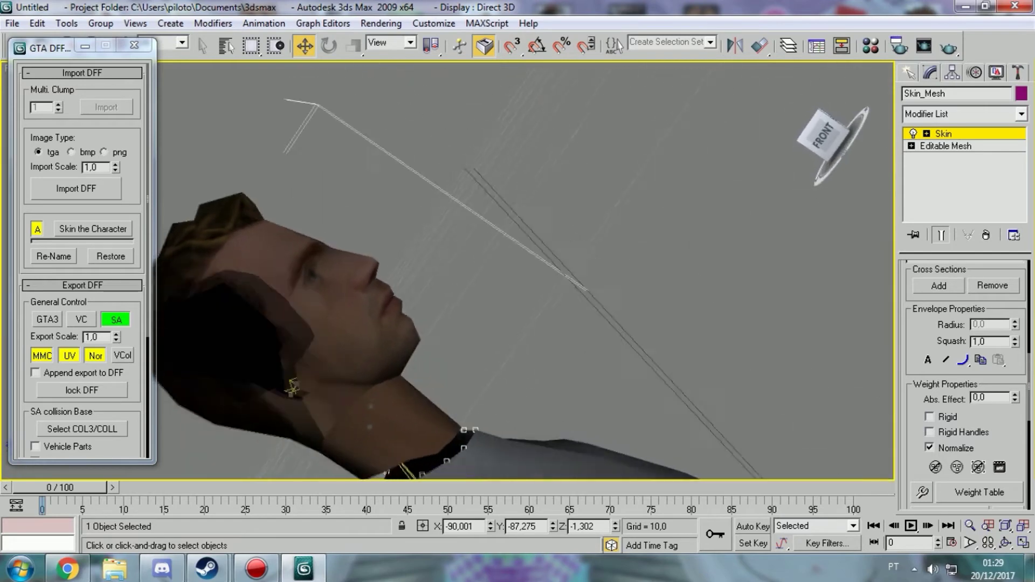
{"action": "middle_click_drag", "start_coordinate": [701, 248], "coordinate": [728, 215], "text": "alt"}
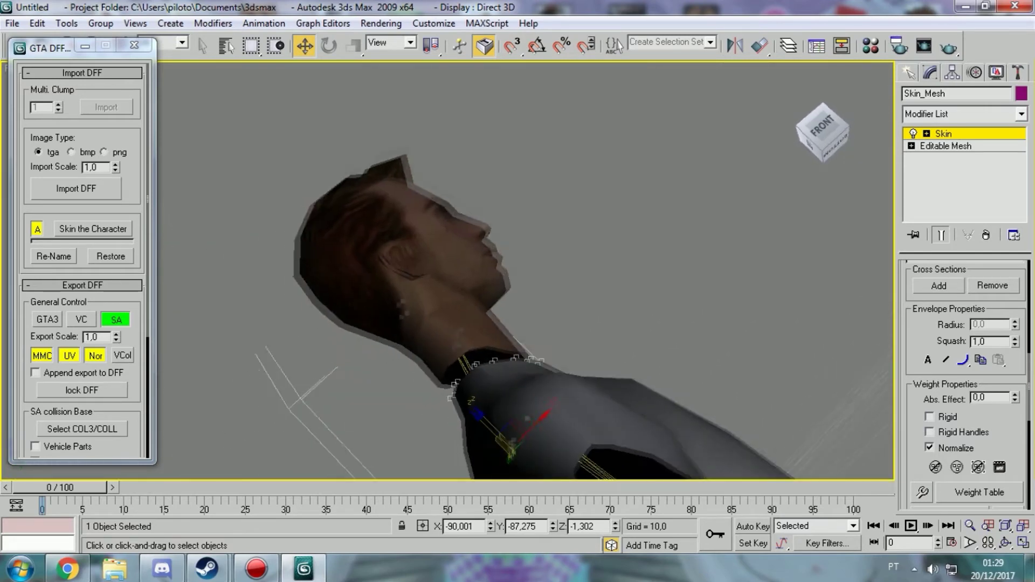
{"action": "middle_click_drag", "start_coordinate": [728, 216], "coordinate": [782, 175], "text": "alt"}
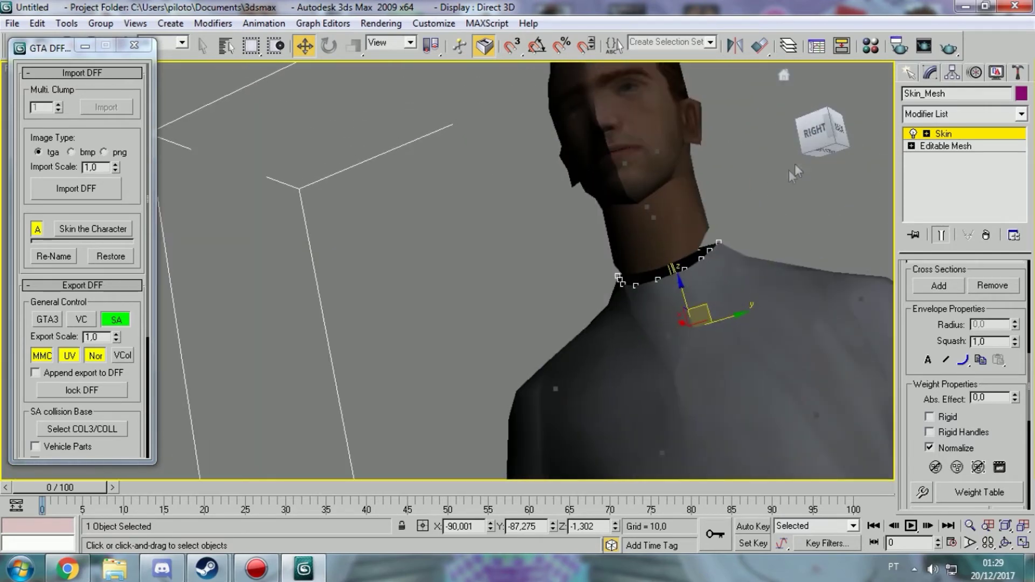
{"action": "scroll", "coordinate": [824, 135], "scroll_direction": "up", "scroll_amount": 2}
{"action": "left_click", "coordinate": [826, 130]}
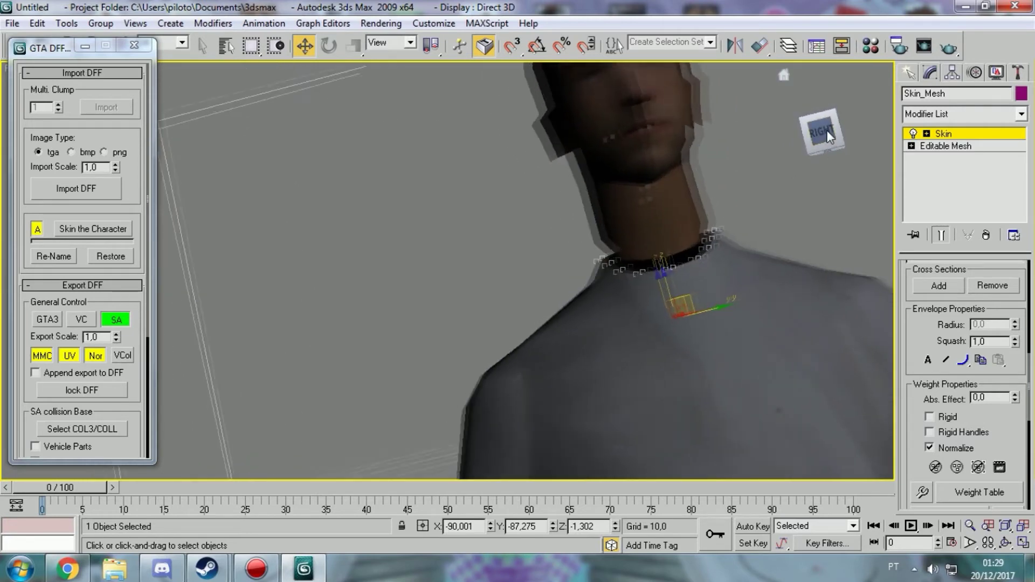
{"action": "left_click_drag", "start_coordinate": [817, 134], "coordinate": [701, 178]}
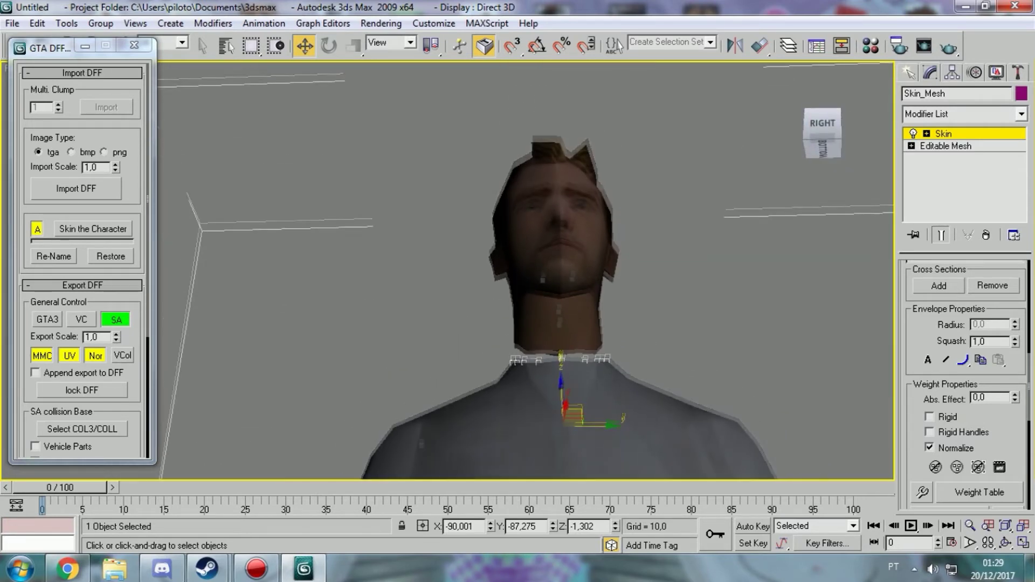
{"action": "mouse_move", "coordinate": [647, 198]}
{"action": "middle_mouse_down"}
{"action": "mouse_move", "coordinate": [558, 241]}
{"action": "mouse_move", "coordinate": [474, 318]}
{"action": "middle_mouse_up"}
{"action": "scroll", "coordinate": [474, 318], "scroll_direction": "down", "scroll_amount": 2}
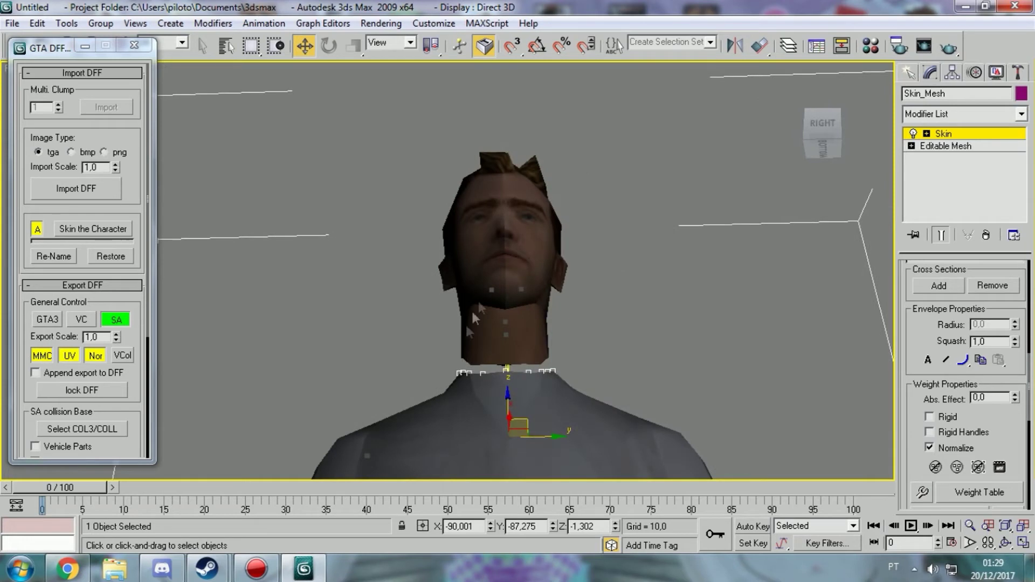
{"action": "left_click_drag", "start_coordinate": [461, 375], "coordinate": [574, 358]}
{"action": "middle_click_drag", "start_coordinate": [526, 316], "coordinate": [531, 335]}
{"action": "scroll", "coordinate": [532, 339], "scroll_direction": "up", "scroll_amount": 2}
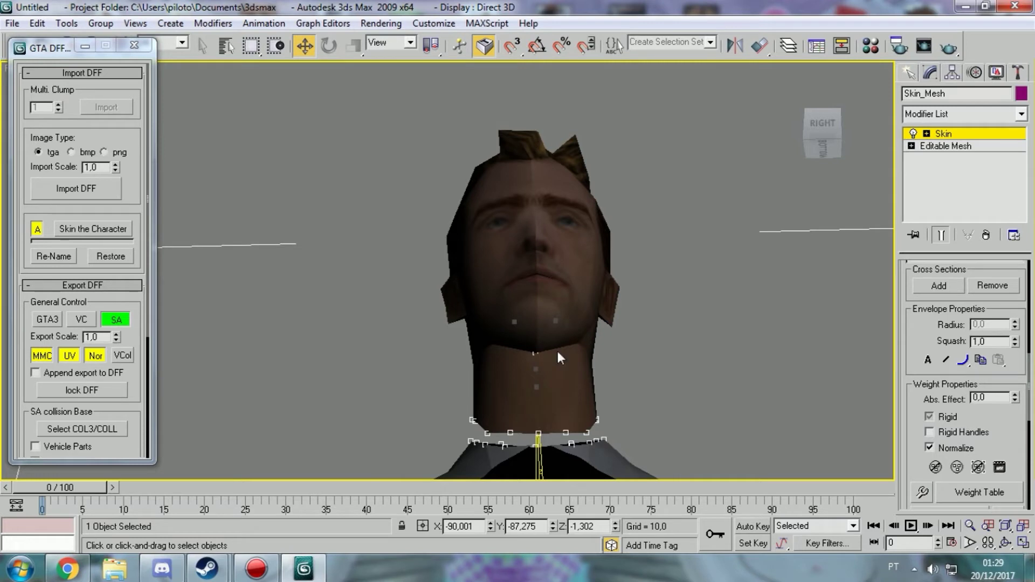
Give the selected neck-seam vertices a full 1,0 weight to the Neck bone.
{"action": "middle_click_drag", "start_coordinate": [557, 351], "coordinate": [541, 325]}
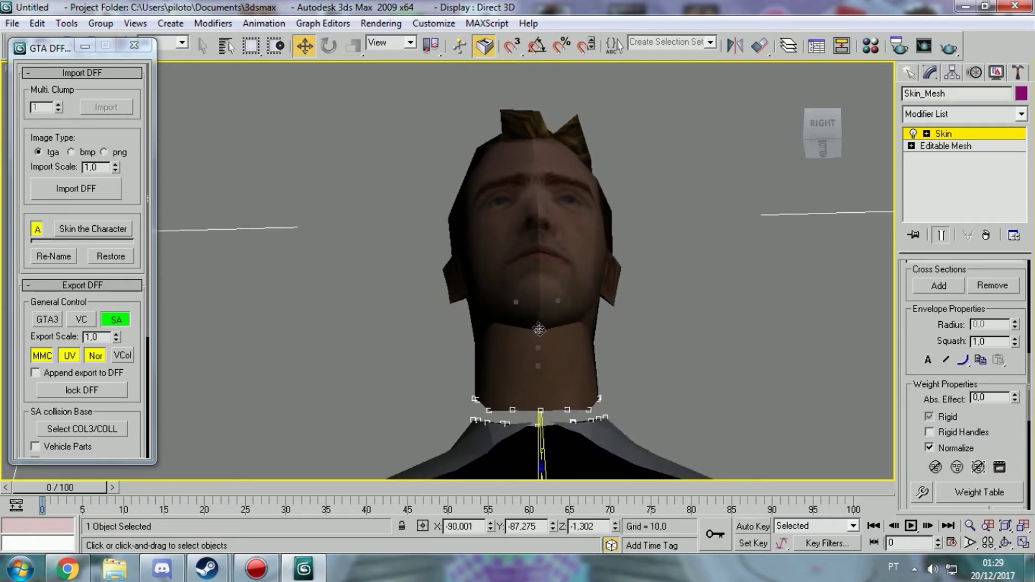
{"action": "mouse_move", "coordinate": [823, 132]}
{"action": "left_click_drag", "start_coordinate": [814, 128], "coordinate": [735, 175]}
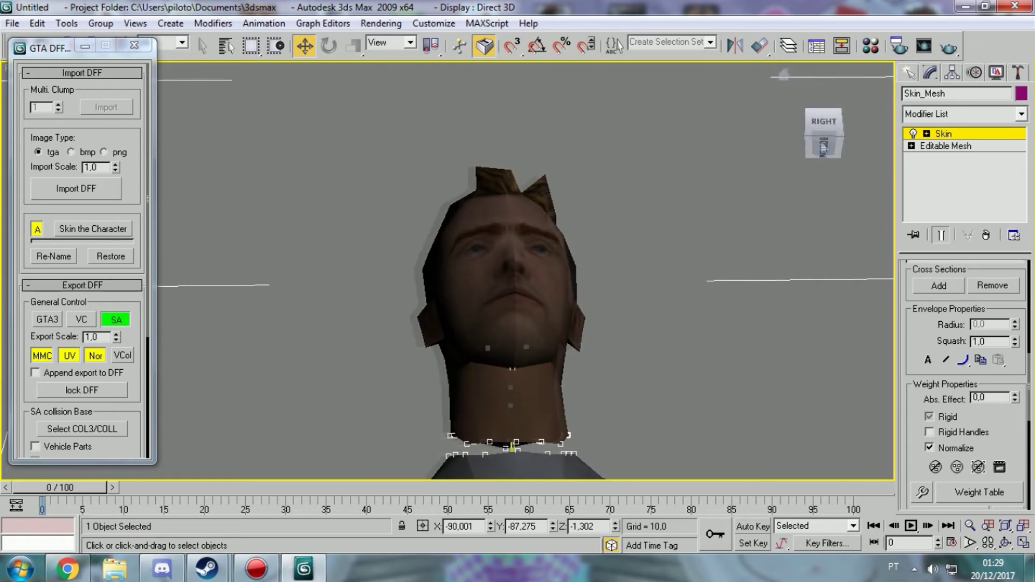
{"action": "left_click", "coordinate": [822, 129]}
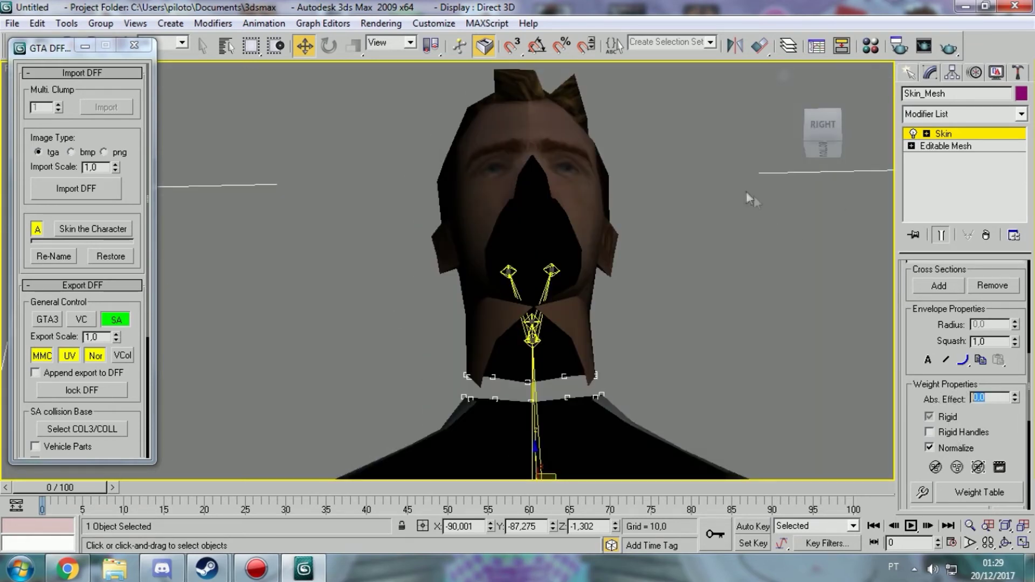
{"action": "scroll", "coordinate": [749, 198], "scroll_direction": "down", "scroll_amount": 3}
{"action": "middle_click_drag", "start_coordinate": [573, 258], "coordinate": [585, 260]}
{"action": "left_click_drag", "start_coordinate": [810, 151], "coordinate": [831, 153]}
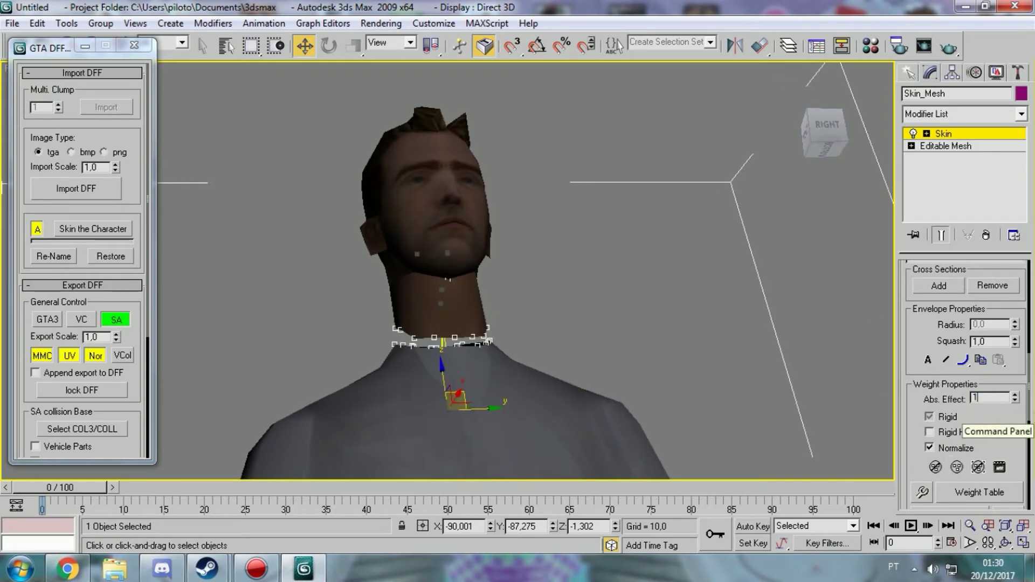
{"action": "key", "text": "Return"}
Orbit around the neck to check the new weights, then deselect the character mesh.
{"action": "left_click_drag", "start_coordinate": [825, 132], "coordinate": [638, 253]}
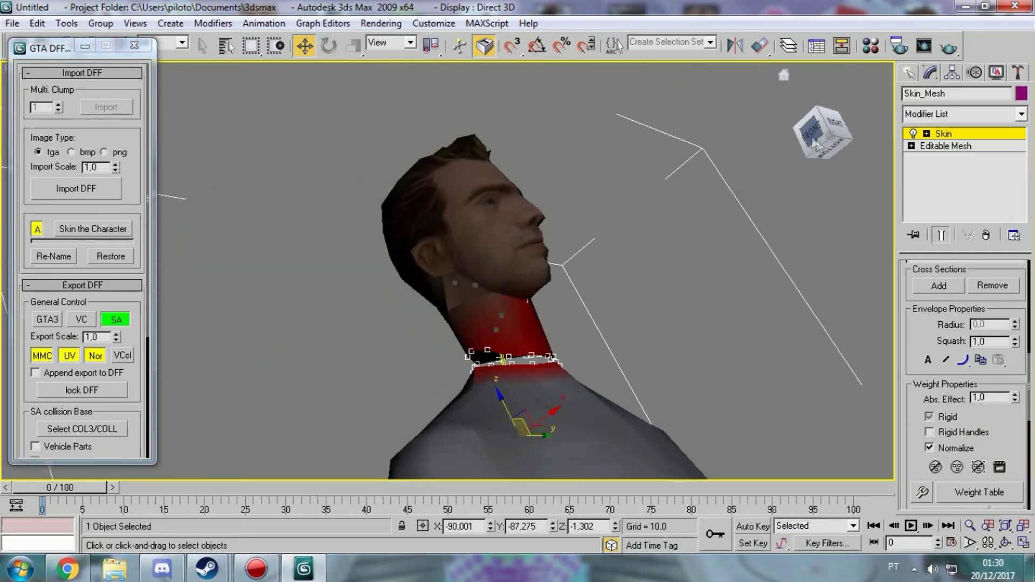
{"action": "left_click_drag", "start_coordinate": [822, 132], "coordinate": [884, 178]}
{"action": "mouse_move", "coordinate": [823, 132]}
{"action": "left_mouse_down"}
{"action": "mouse_move", "coordinate": [830, 140]}
{"action": "mouse_move", "coordinate": [828, 130]}
{"action": "left_mouse_up"}
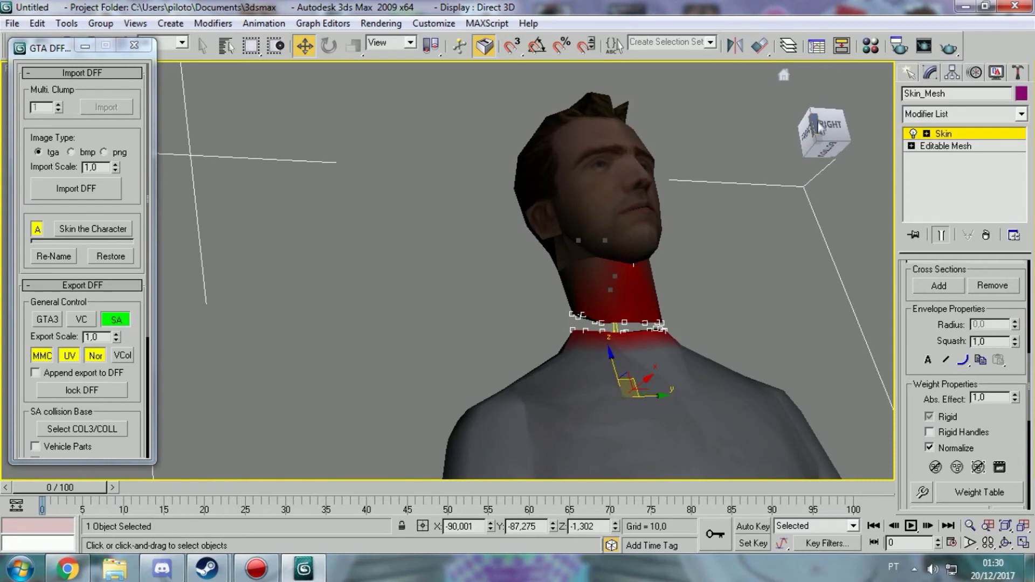
{"action": "left_click", "coordinate": [829, 125]}
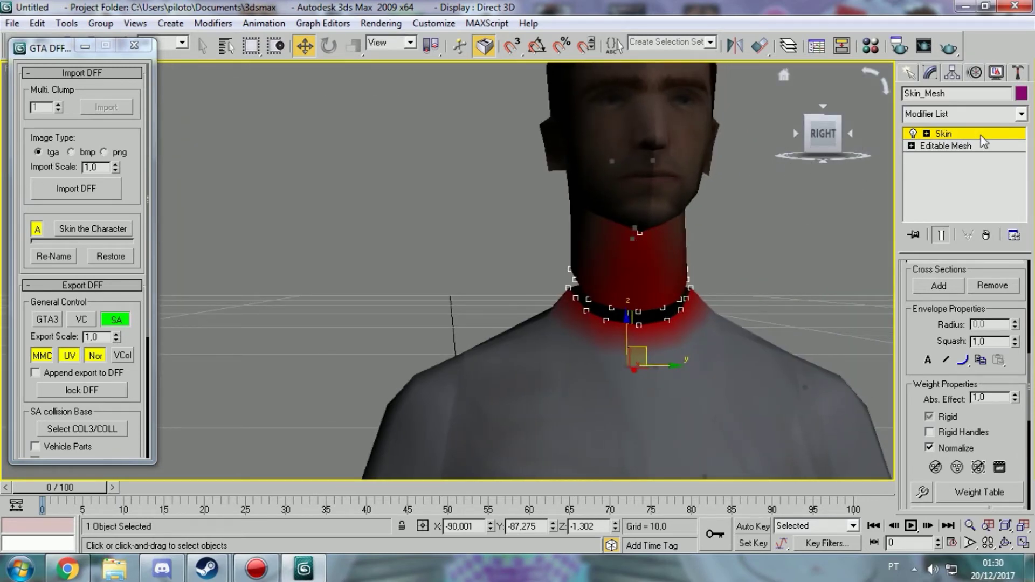
{"action": "left_click", "coordinate": [713, 261]}
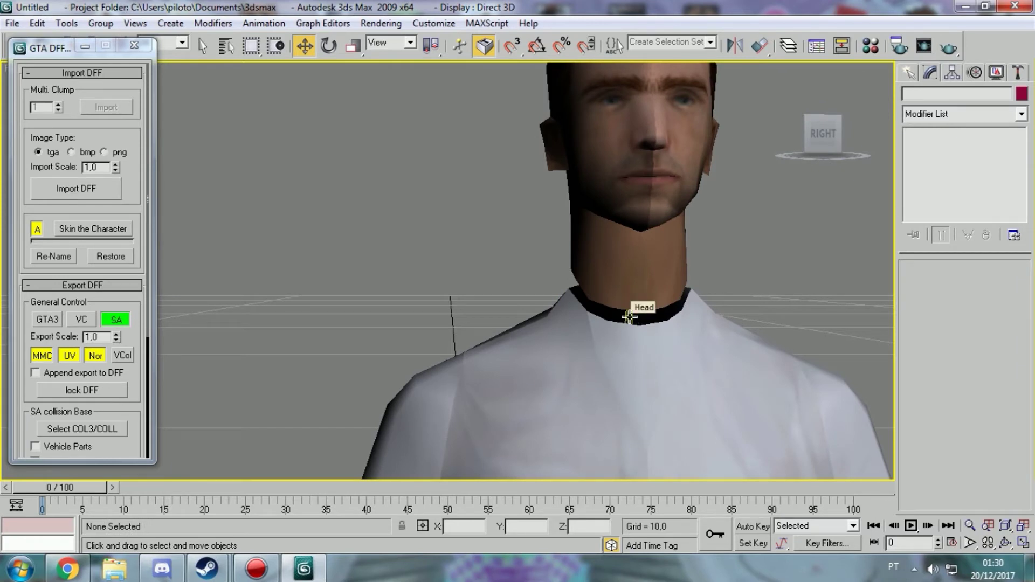
Rotate the Head helper in several directions to test that the head and neck follow.
{"action": "left_click", "coordinate": [630, 317]}
{"action": "left_click", "coordinate": [329, 46]}
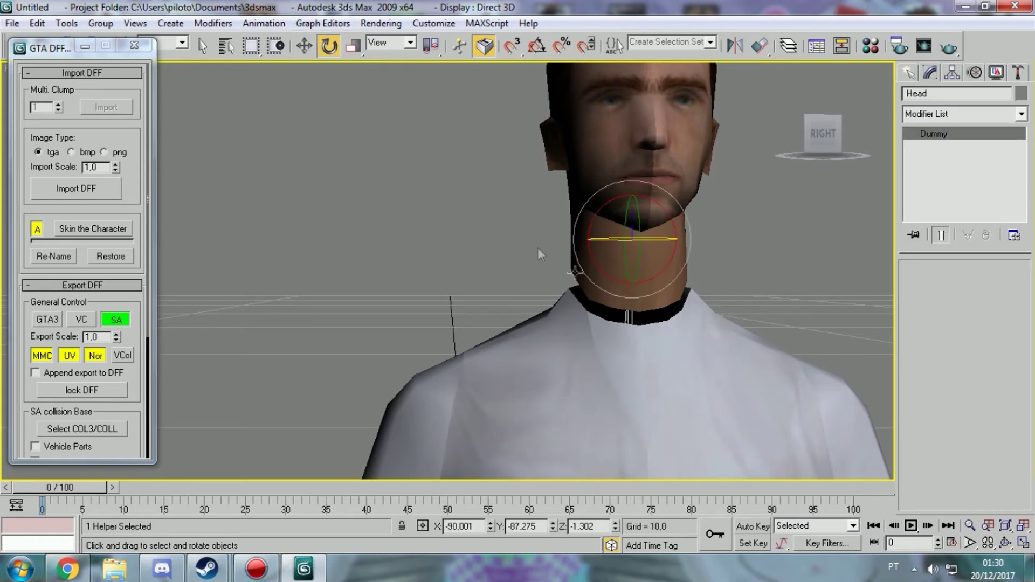
{"action": "mouse_move", "coordinate": [630, 232]}
{"action": "left_mouse_down"}
{"action": "mouse_move", "coordinate": [533, 247]}
{"action": "mouse_move", "coordinate": [539, 176]}
{"action": "mouse_move", "coordinate": [538, 266]}
{"action": "mouse_move", "coordinate": [568, 290]}
{"action": "left_mouse_up"}
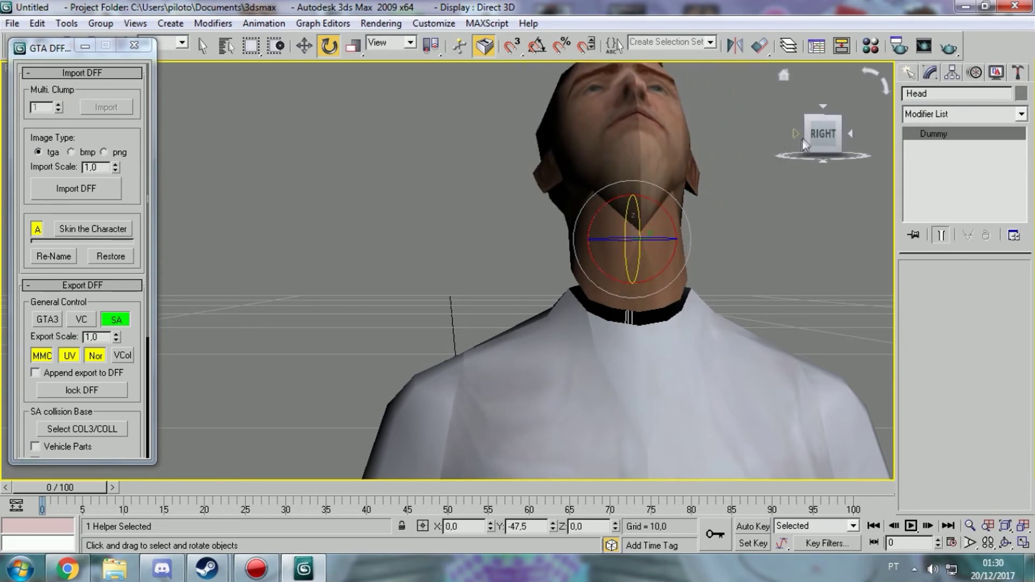
{"action": "left_click_drag", "start_coordinate": [803, 137], "coordinate": [766, 139]}
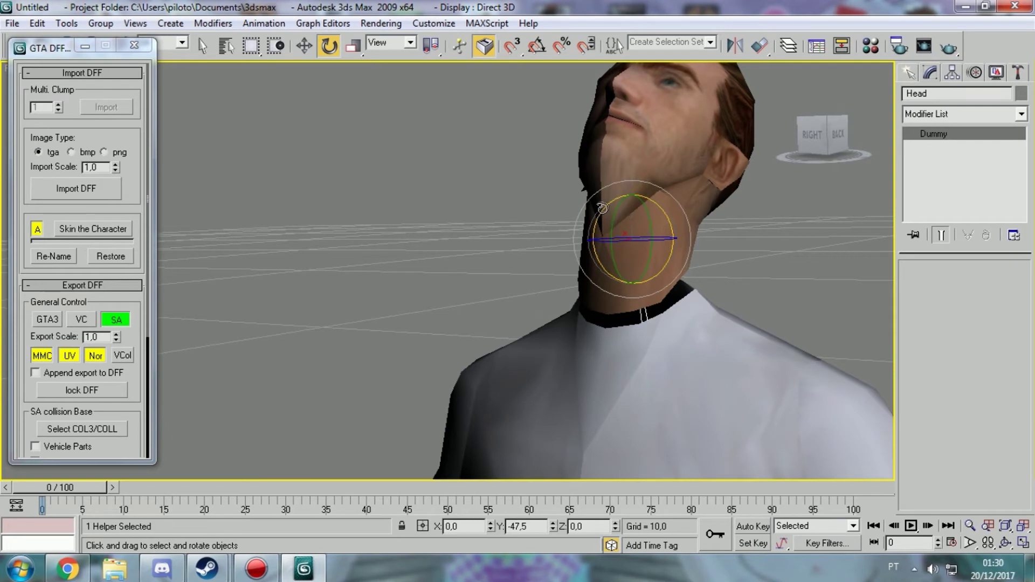
{"action": "left_click_drag", "start_coordinate": [599, 215], "coordinate": [614, 167]}
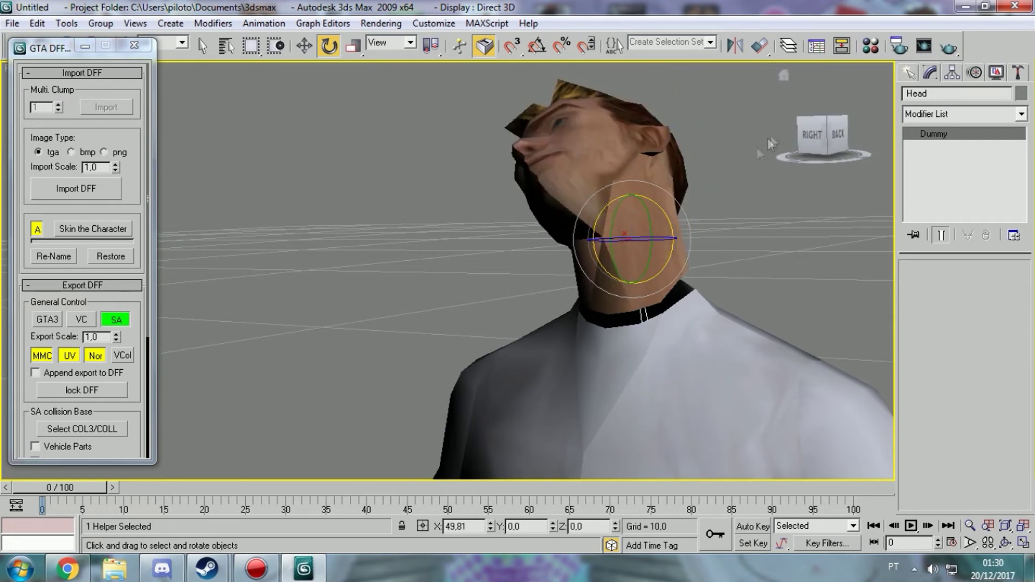
{"action": "left_click_drag", "start_coordinate": [819, 139], "coordinate": [809, 142]}
{"action": "mouse_move", "coordinate": [663, 209]}
{"action": "left_mouse_down"}
{"action": "mouse_move", "coordinate": [658, 406]}
{"action": "mouse_move", "coordinate": [615, 306]}
{"action": "left_mouse_up"}
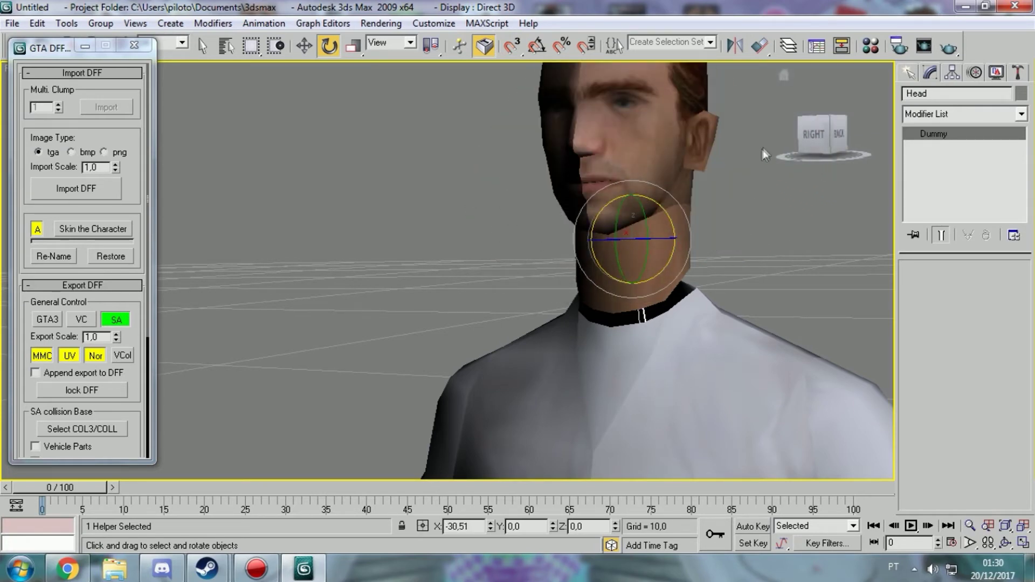
{"action": "left_click_drag", "start_coordinate": [820, 135], "coordinate": [793, 142]}
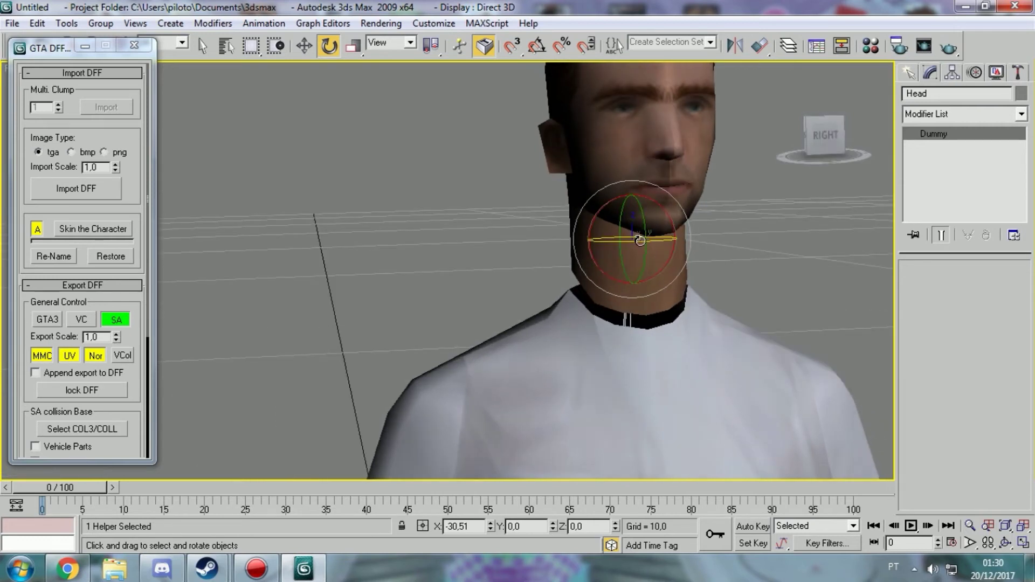
{"action": "mouse_move", "coordinate": [640, 242]}
{"action": "left_mouse_down"}
{"action": "mouse_move", "coordinate": [586, 242]}
{"action": "mouse_move", "coordinate": [690, 242]}
{"action": "left_mouse_up"}
{"action": "mouse_move", "coordinate": [823, 135]}
{"action": "left_mouse_down"}
{"action": "mouse_move", "coordinate": [809, 156]}
{"action": "mouse_move", "coordinate": [769, 158]}
{"action": "left_mouse_up"}
Return to a right-side view and select the Skin_Mesh body.
{"action": "left_click", "coordinate": [832, 131]}
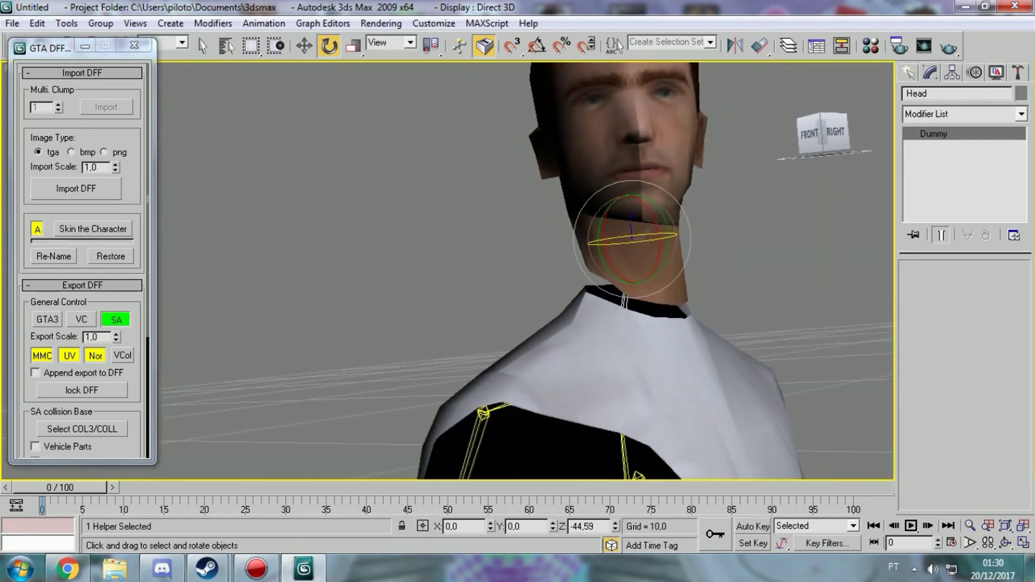
{"action": "left_click", "coordinate": [837, 137]}
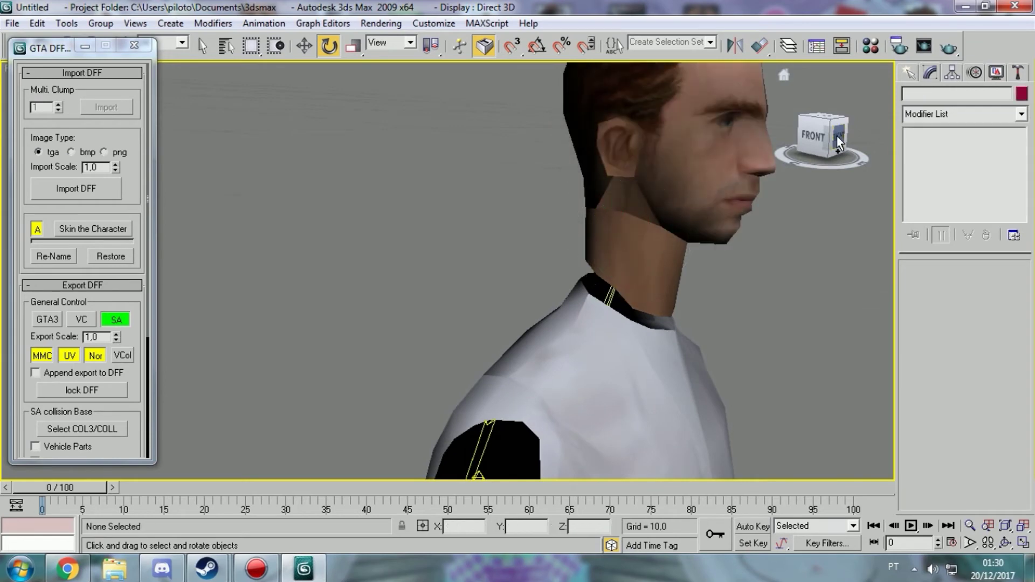
{"action": "left_click", "coordinate": [607, 205]}
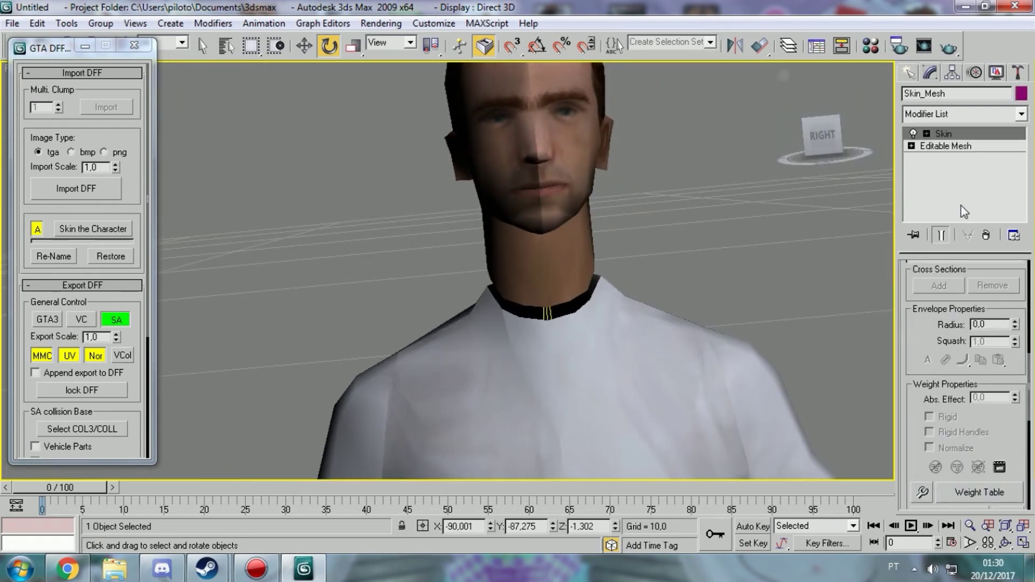
Open Skin_Mesh's Editable Mesh level past the warning, in Right view, with Vertex mode on.
{"action": "left_click", "coordinate": [960, 147]}
{"action": "left_click", "coordinate": [579, 326]}
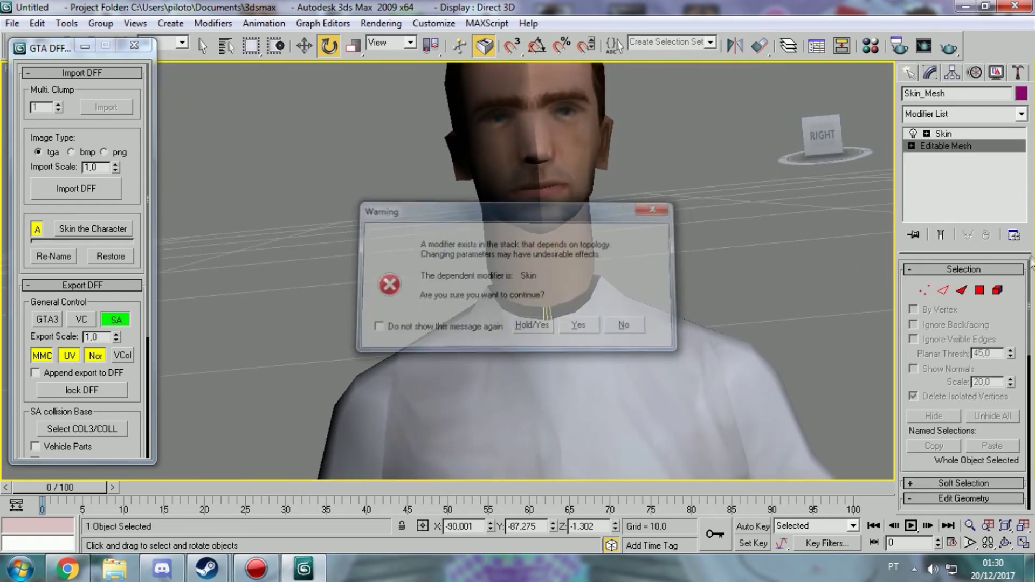
{"action": "key", "text": "5"}
{"action": "middle_click_drag", "start_coordinate": [653, 209], "coordinate": [660, 219]}
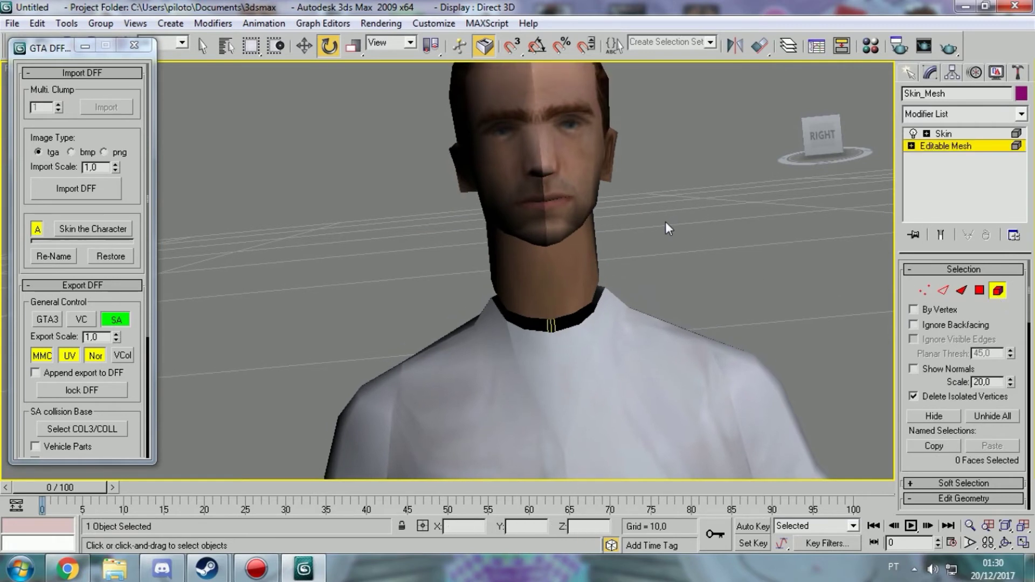
{"action": "left_click", "coordinate": [831, 135]}
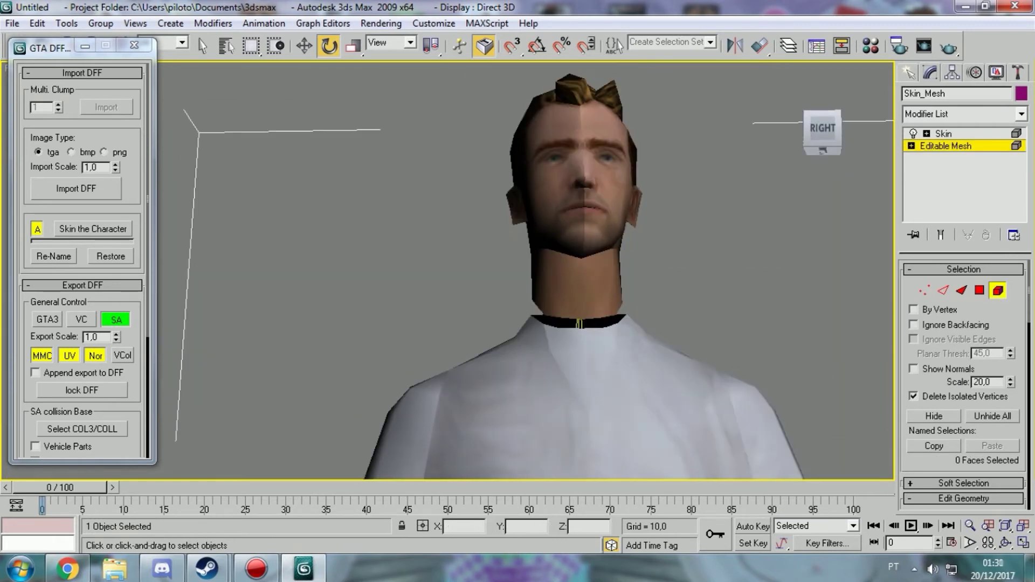
{"action": "middle_click_drag", "start_coordinate": [619, 299], "coordinate": [524, 311], "text": "alt"}
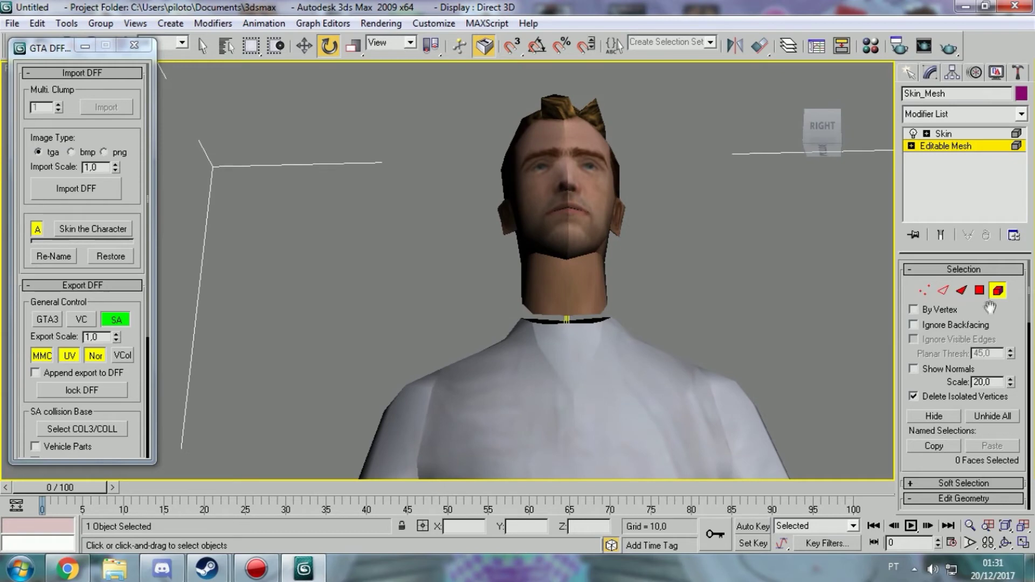
{"action": "left_click", "coordinate": [925, 291]}
{"action": "scroll", "coordinate": [595, 296], "scroll_direction": "down", "scroll_amount": 2}
{"action": "scroll", "coordinate": [512, 342], "scroll_direction": "up", "scroll_amount": 2}
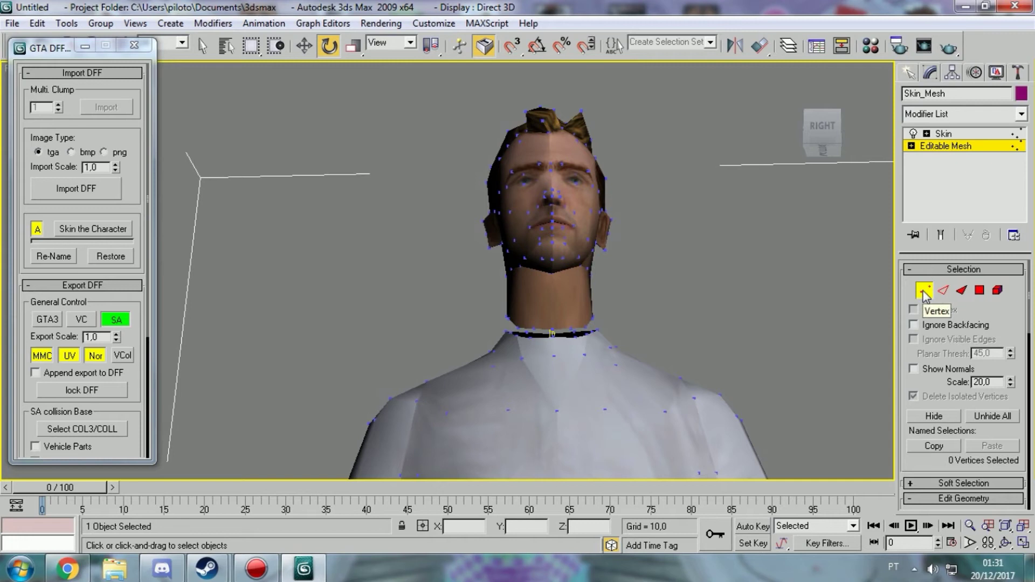
Box-select the 28 neck-collar vertices with the Select and Move tool active.
{"action": "left_click_drag", "start_coordinate": [502, 341], "coordinate": [614, 327]}
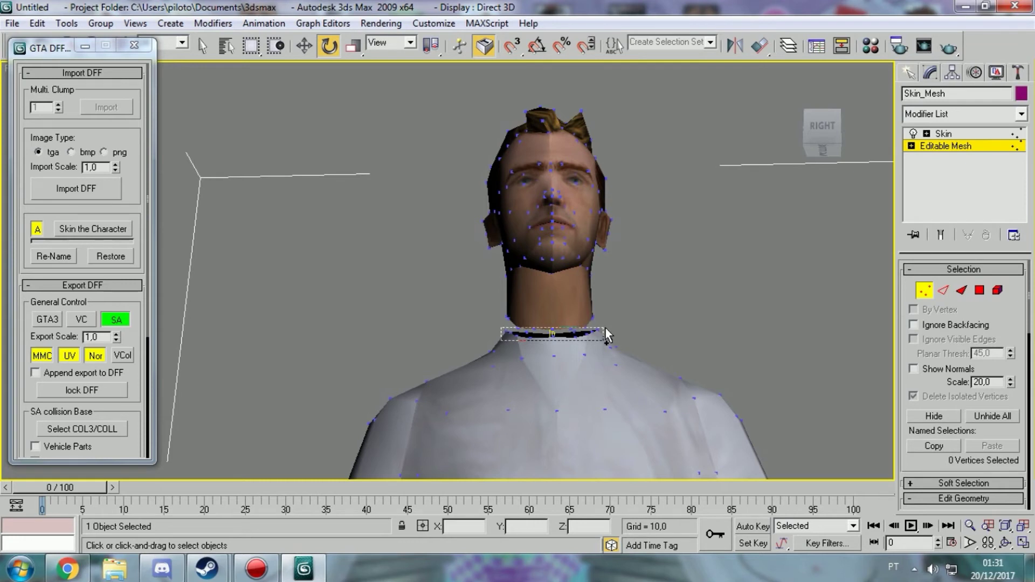
{"action": "left_click_drag", "start_coordinate": [606, 329], "coordinate": [606, 329]}
{"action": "left_click", "coordinate": [310, 47]}
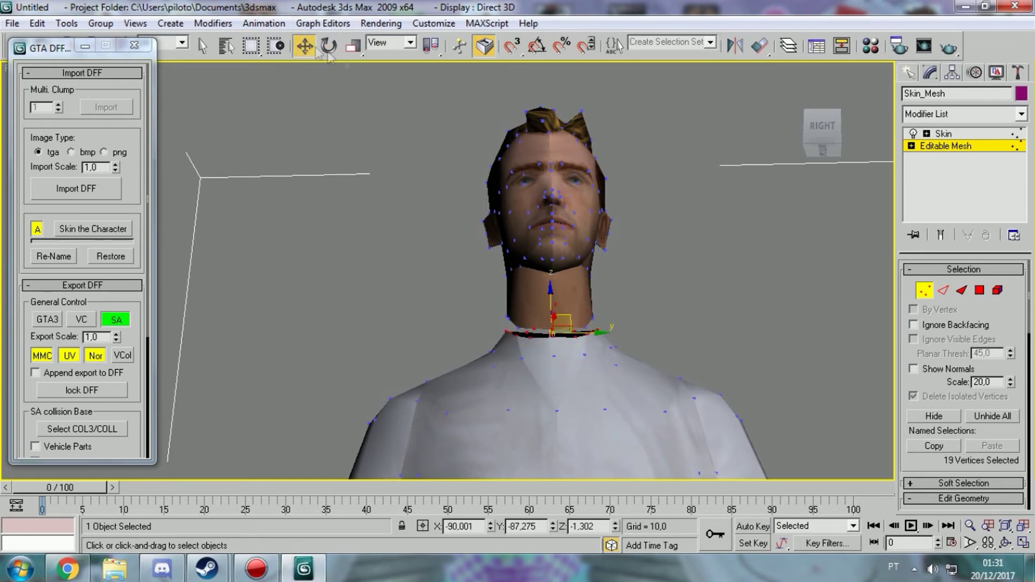
{"action": "middle_click_drag", "start_coordinate": [533, 229], "coordinate": [507, 231]}
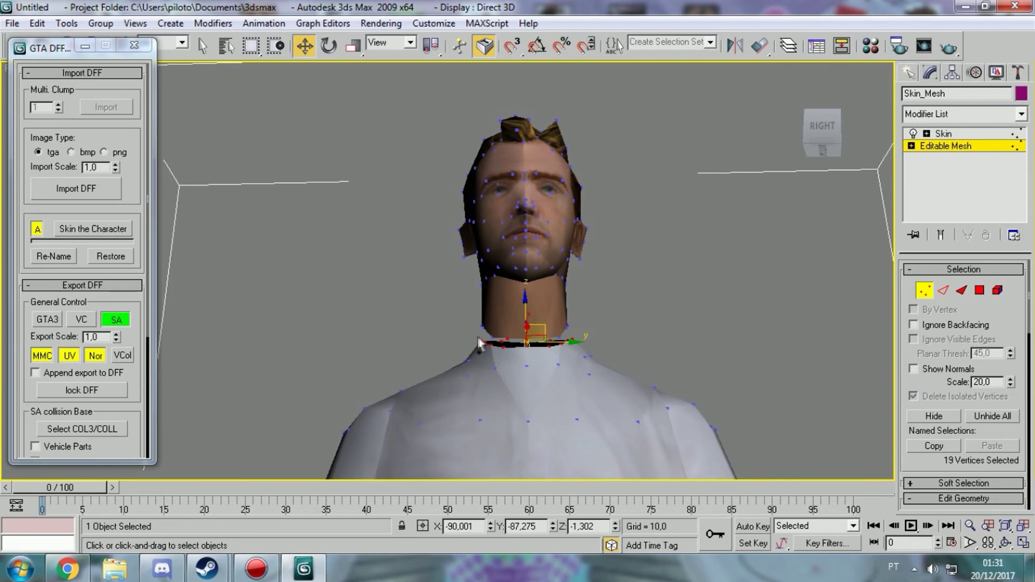
{"action": "left_click", "coordinate": [482, 331]}
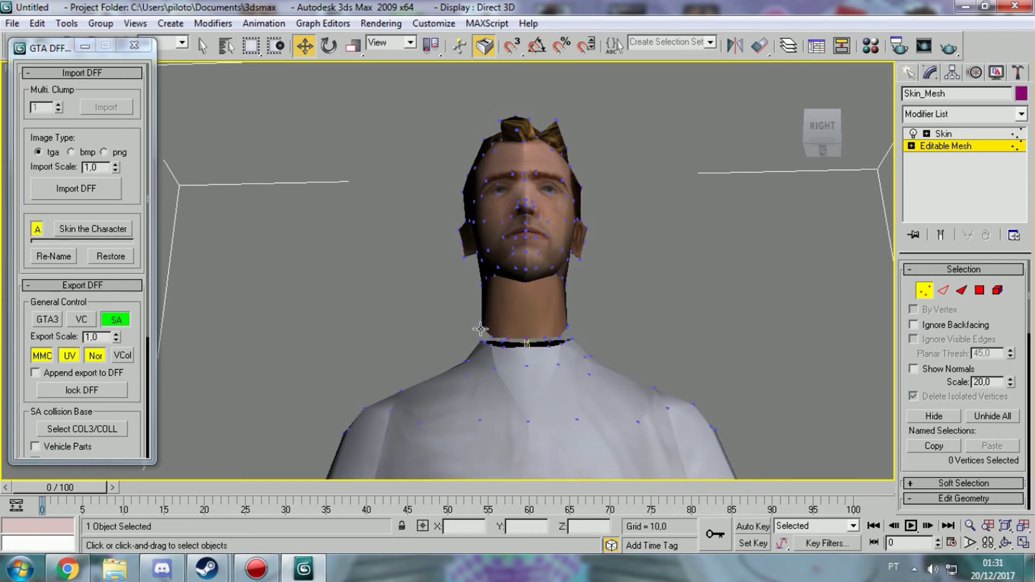
{"action": "left_click_drag", "start_coordinate": [475, 329], "coordinate": [592, 361]}
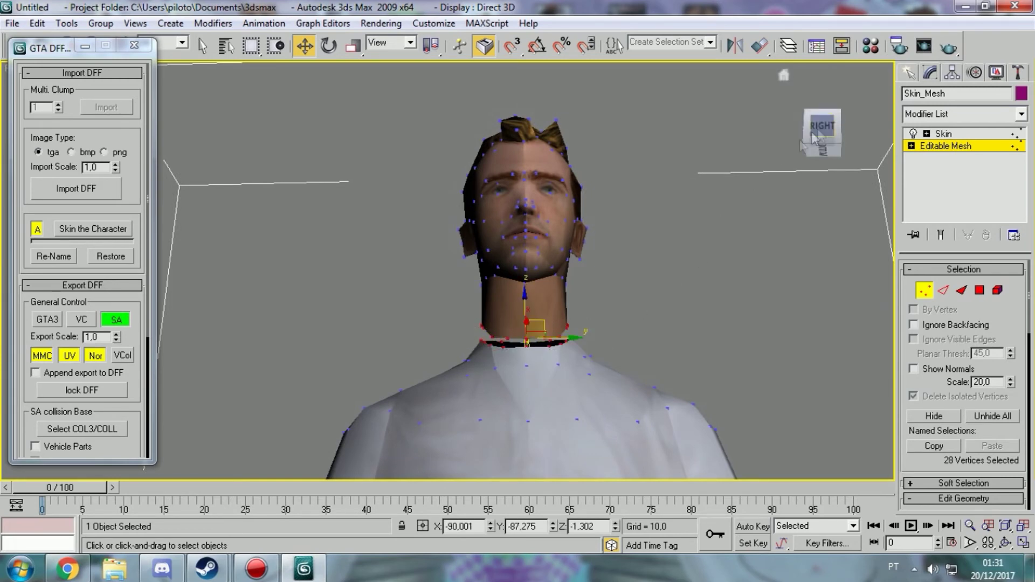
Orbit around the head and neck to inspect the selected collar vertices, ending on the right view.
{"action": "mouse_move", "coordinate": [822, 142]}
{"action": "left_mouse_down"}
{"action": "mouse_move", "coordinate": [701, 145]}
{"action": "mouse_move", "coordinate": [634, 199]}
{"action": "left_mouse_up"}
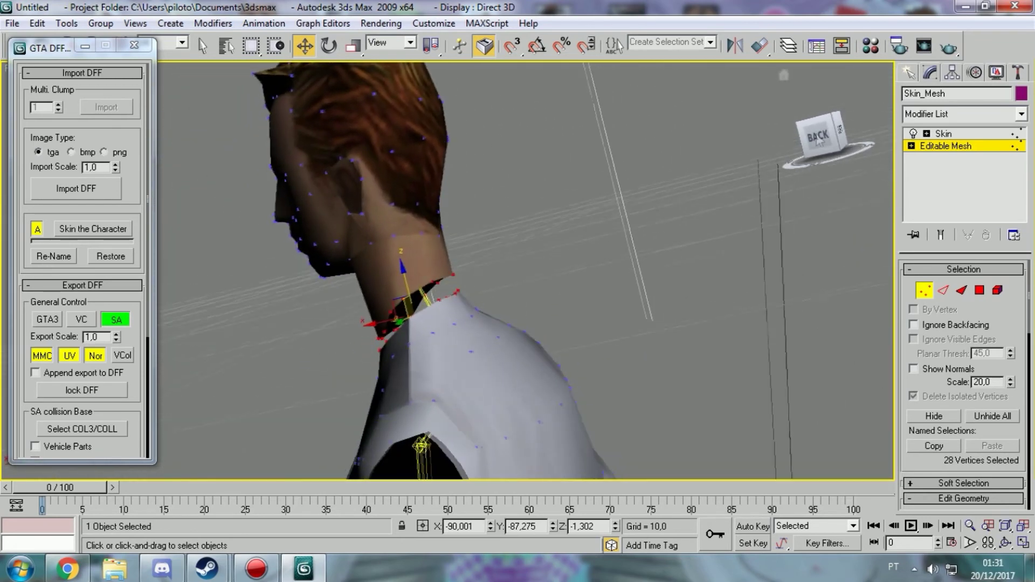
{"action": "scroll", "coordinate": [550, 277], "scroll_direction": "up", "scroll_amount": 5}
{"action": "scroll", "coordinate": [550, 277], "scroll_direction": "down", "scroll_amount": 4}
{"action": "middle_click_drag", "start_coordinate": [550, 277], "coordinate": [604, 226], "text": "alt"}
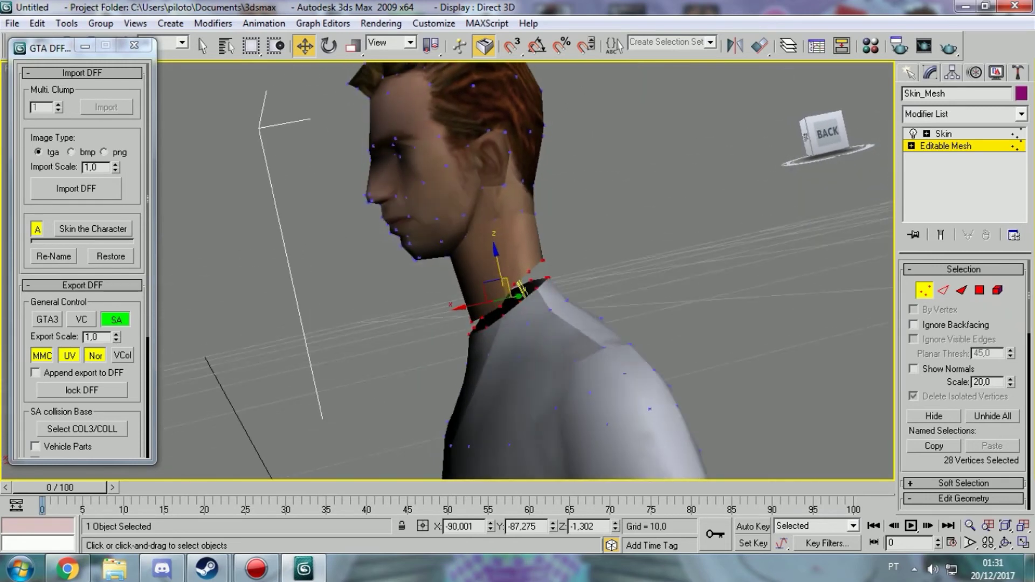
{"action": "mouse_move", "coordinate": [550, 277]}
{"action": "middle_mouse_down", "text": "alt"}
{"action": "mouse_move", "coordinate": [626, 232]}
{"action": "mouse_move", "coordinate": [442, 265]}
{"action": "middle_mouse_up", "text": "alt"}
{"action": "middle_click_drag", "start_coordinate": [300, 156], "coordinate": [301, 157], "text": "alt"}
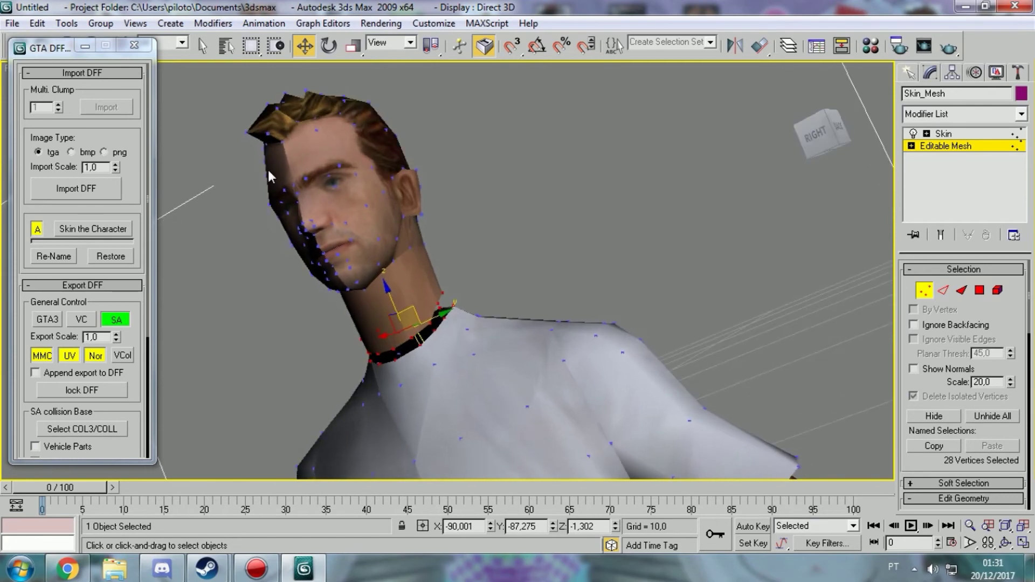
{"action": "middle_click_drag", "start_coordinate": [567, 253], "coordinate": [571, 292], "text": "alt"}
{"action": "middle_click_drag", "start_coordinate": [501, 332], "coordinate": [596, 241]}
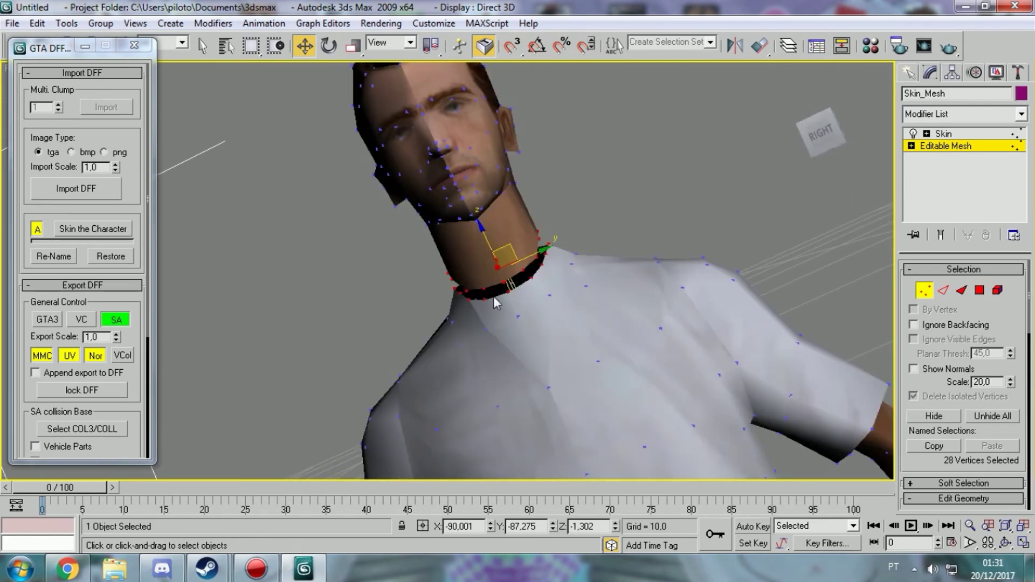
{"action": "left_click_drag", "start_coordinate": [824, 137], "coordinate": [820, 156]}
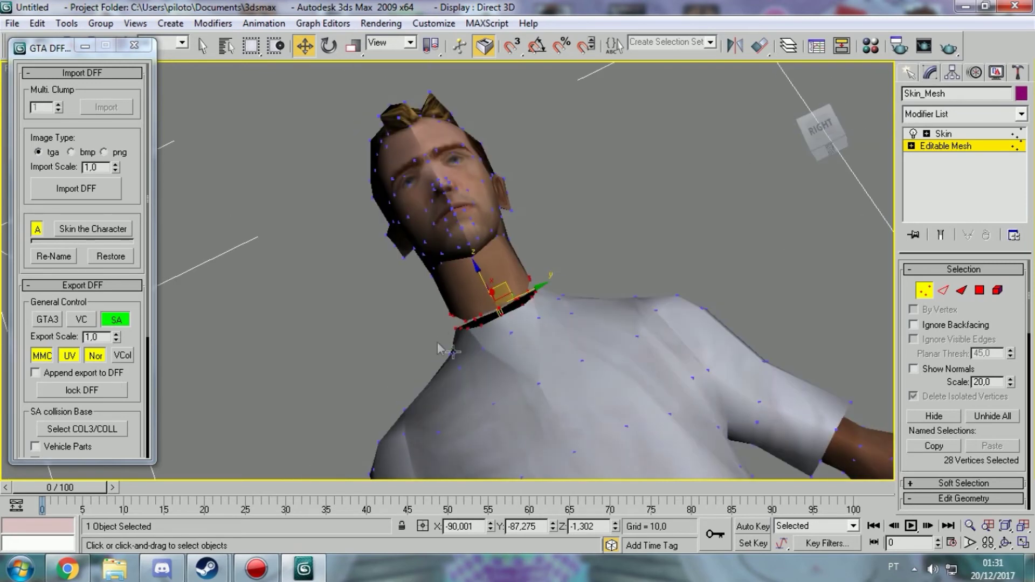
{"action": "left_click", "coordinate": [817, 125]}
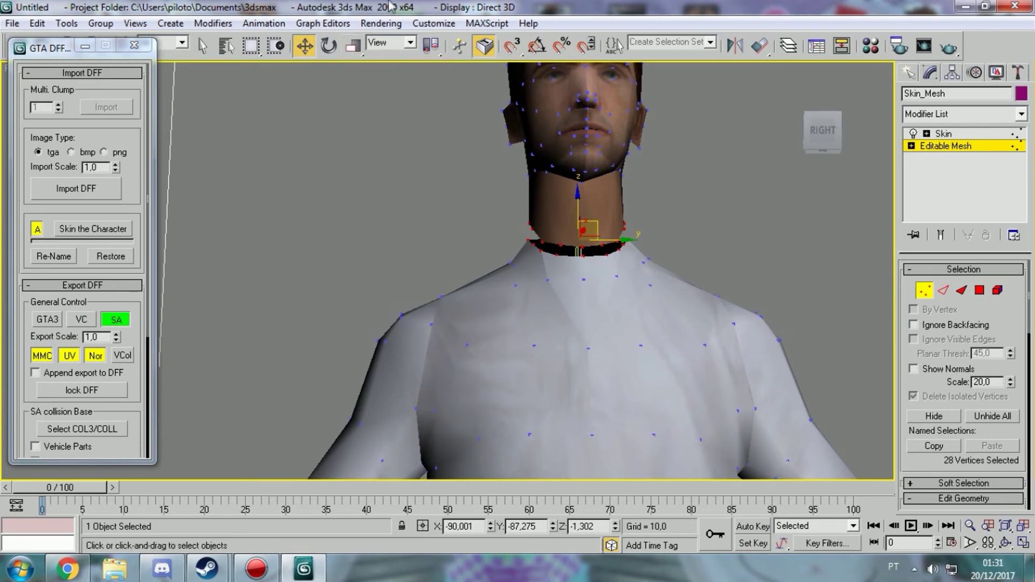
Non-uniformly scale the collar vertices to about 1% in Z, check the result, and deselect.
{"action": "left_click", "coordinate": [355, 44]}
{"action": "middle_click_drag", "start_coordinate": [467, 159], "coordinate": [380, 205]}
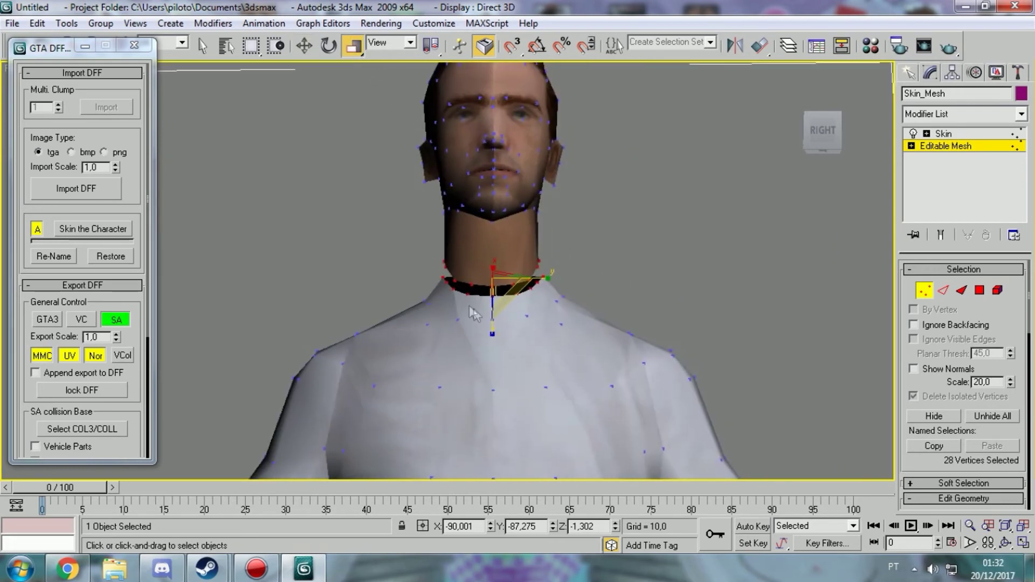
{"action": "left_click_drag", "start_coordinate": [804, 120], "coordinate": [265, 294]}
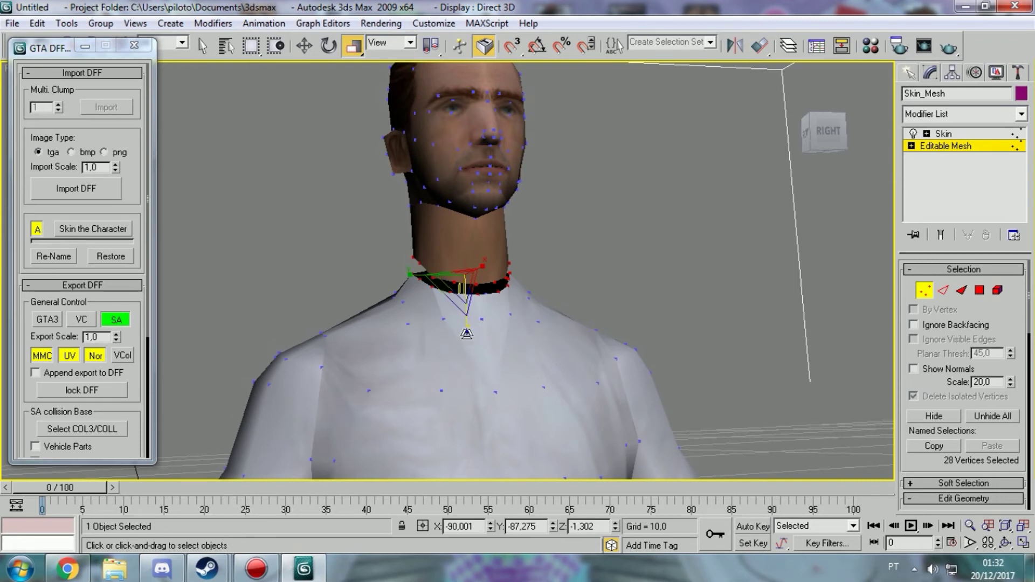
{"action": "mouse_move", "coordinate": [467, 334]}
{"action": "left_mouse_down"}
{"action": "mouse_move", "coordinate": [467, 355]}
{"action": "mouse_move", "coordinate": [464, 241]}
{"action": "left_mouse_up"}
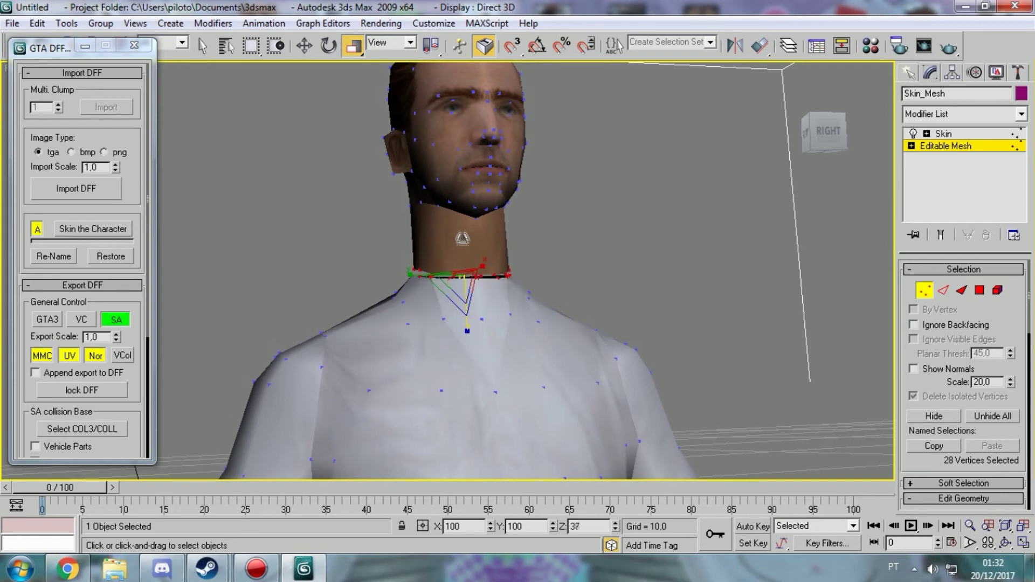
{"action": "middle_click_drag", "start_coordinate": [464, 241], "coordinate": [488, 348], "text": "alt"}
{"action": "left_click_drag", "start_coordinate": [475, 369], "coordinate": [476, 301]}
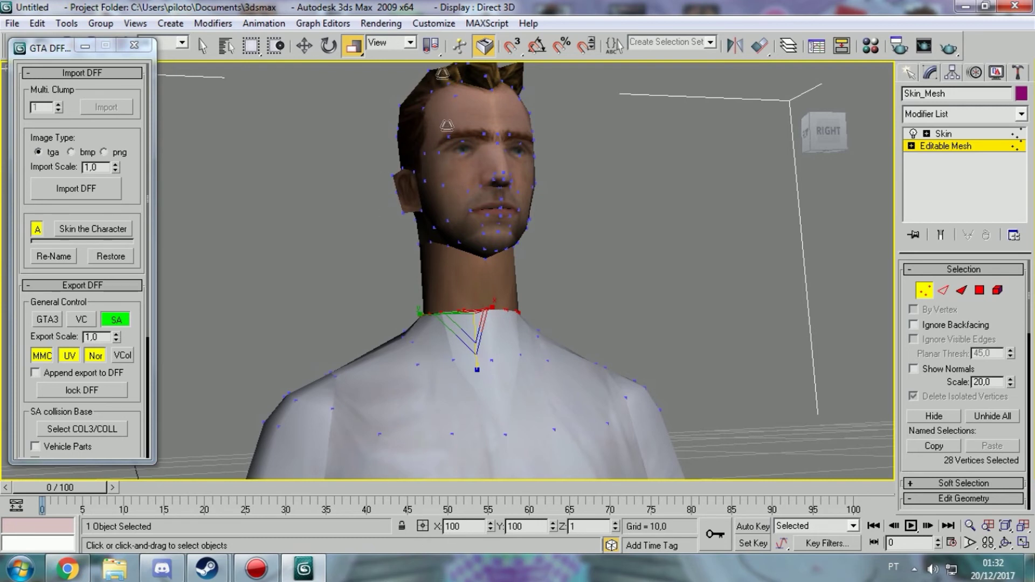
{"action": "mouse_move", "coordinate": [824, 132]}
{"action": "left_mouse_down"}
{"action": "mouse_move", "coordinate": [809, 162]}
{"action": "mouse_move", "coordinate": [831, 136]}
{"action": "mouse_move", "coordinate": [833, 150]}
{"action": "mouse_move", "coordinate": [505, 268]}
{"action": "left_mouse_up"}
{"action": "left_click", "coordinate": [807, 205]}
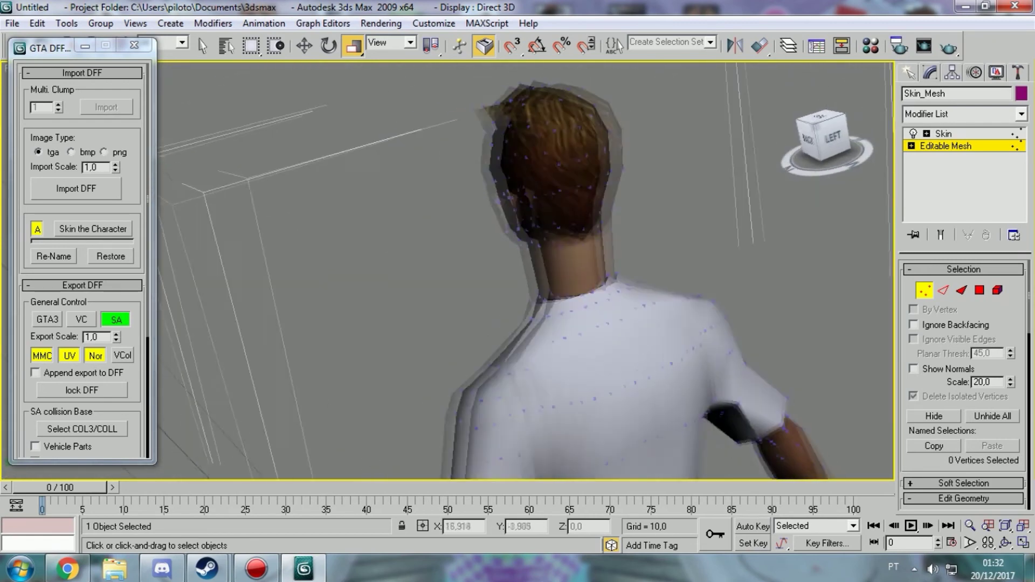
Nudge a vertex at the back of the neck up and left, then check it from behind.
{"action": "scroll", "coordinate": [504, 268], "scroll_direction": "up", "scroll_amount": 3}
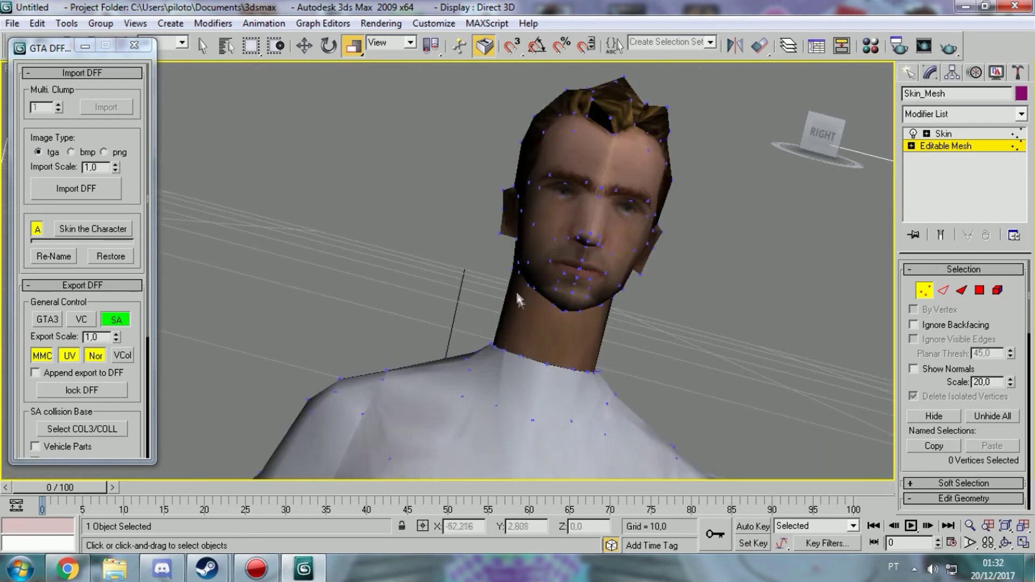
{"action": "middle_click_drag", "start_coordinate": [538, 357], "coordinate": [339, 312], "text": "alt"}
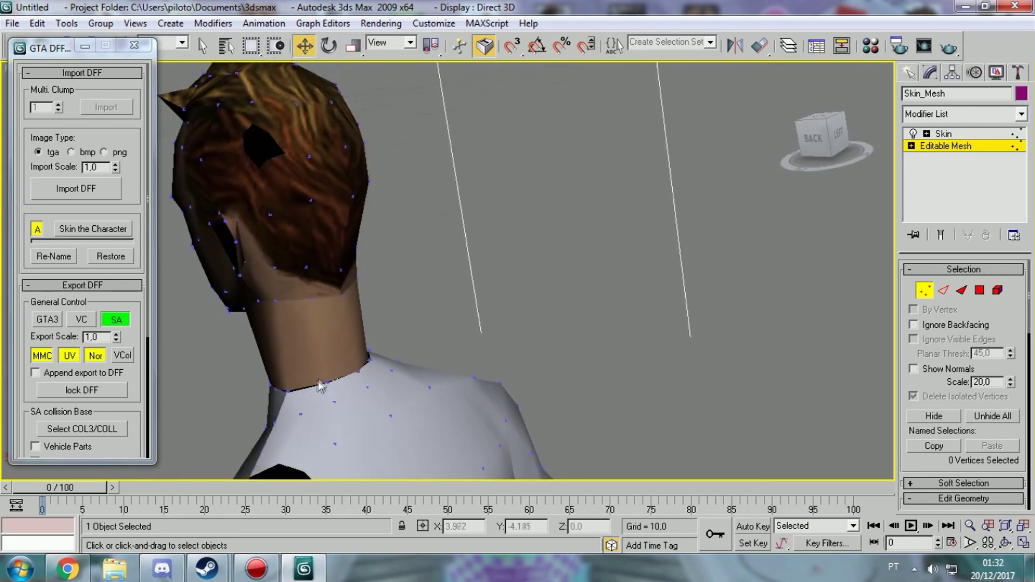
{"action": "left_click", "coordinate": [288, 387]}
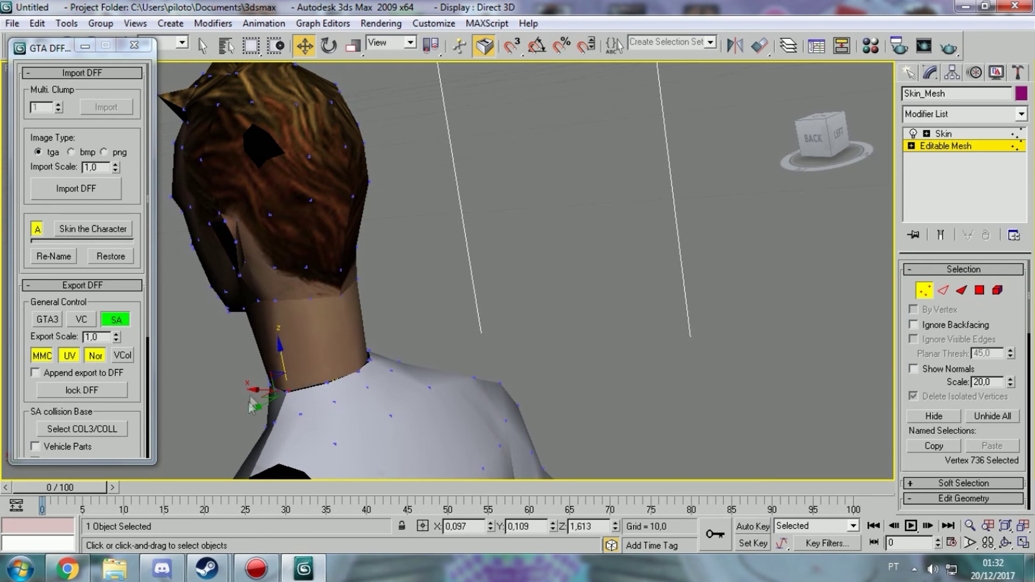
{"action": "left_click_drag", "start_coordinate": [260, 406], "coordinate": [255, 395]}
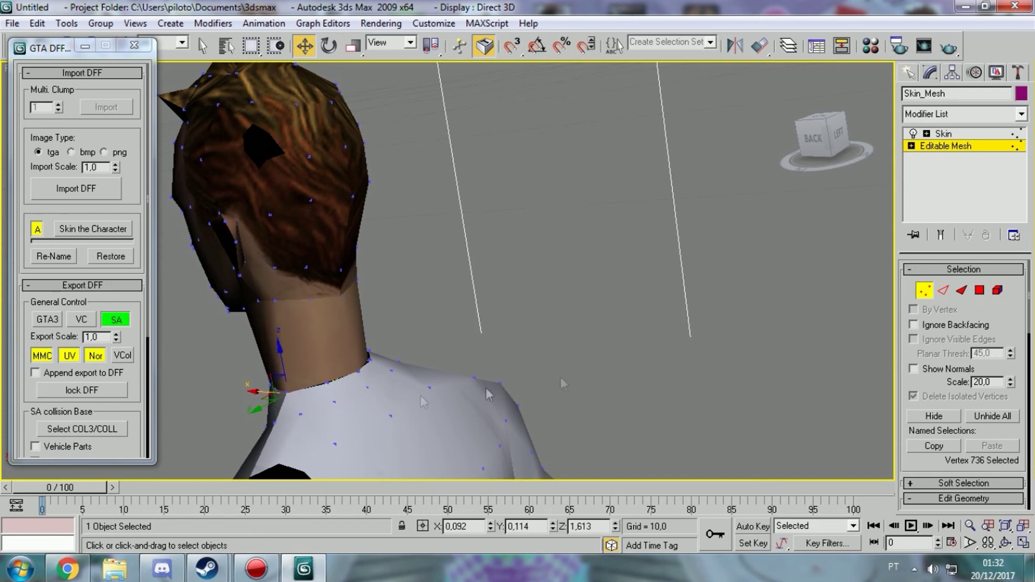
{"action": "left_click", "coordinate": [813, 139]}
{"action": "left_click_drag", "start_coordinate": [824, 138], "coordinate": [833, 132]}
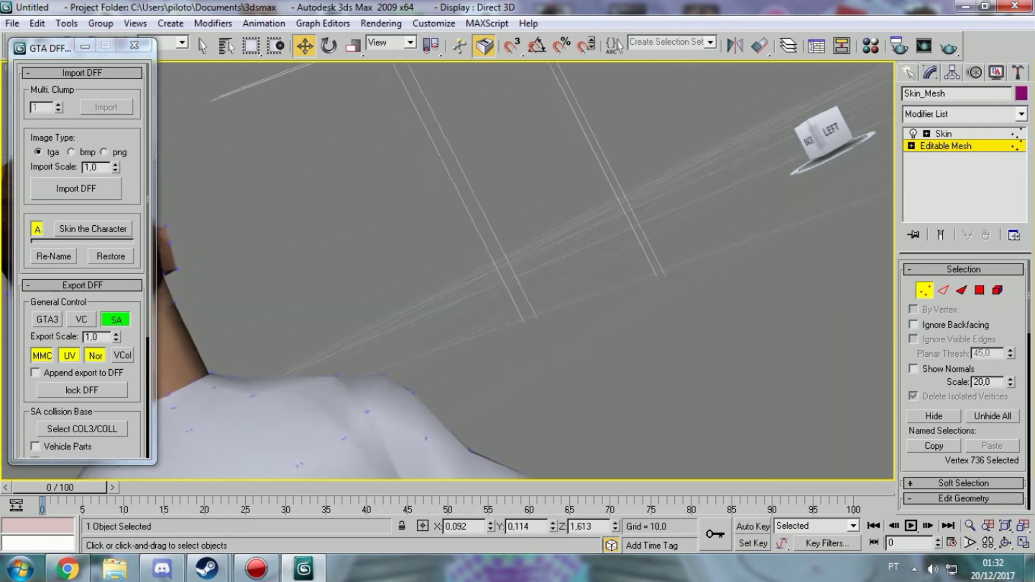
{"action": "left_click_drag", "start_coordinate": [833, 132], "coordinate": [528, 206]}
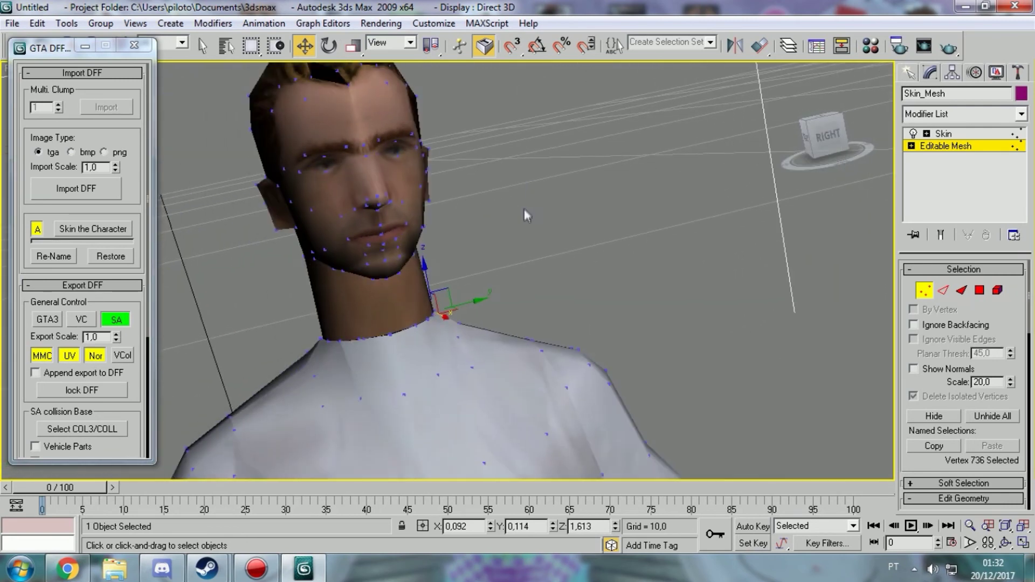
{"action": "middle_click_drag", "start_coordinate": [528, 207], "coordinate": [600, 199]}
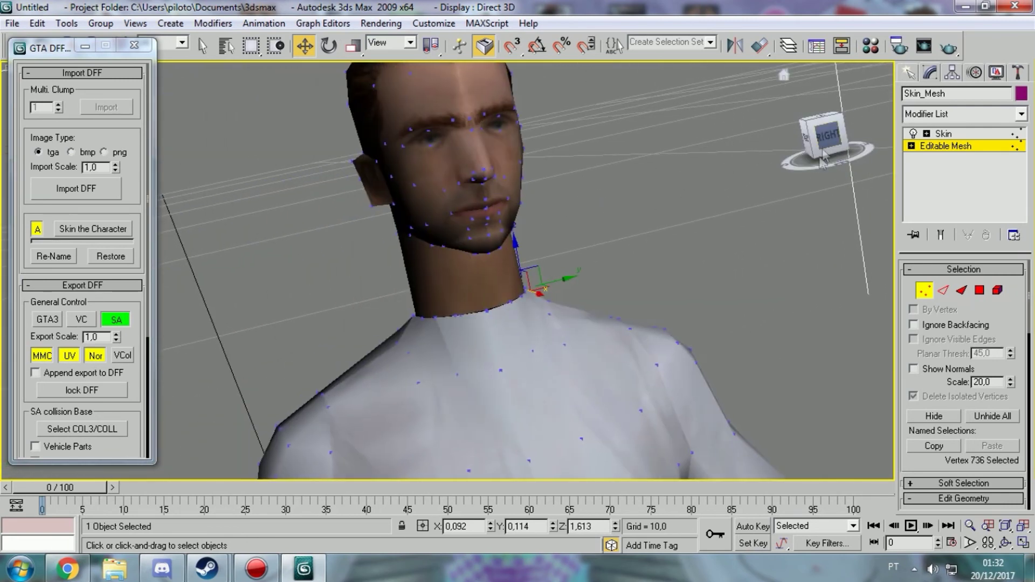
{"action": "left_click", "coordinate": [822, 146]}
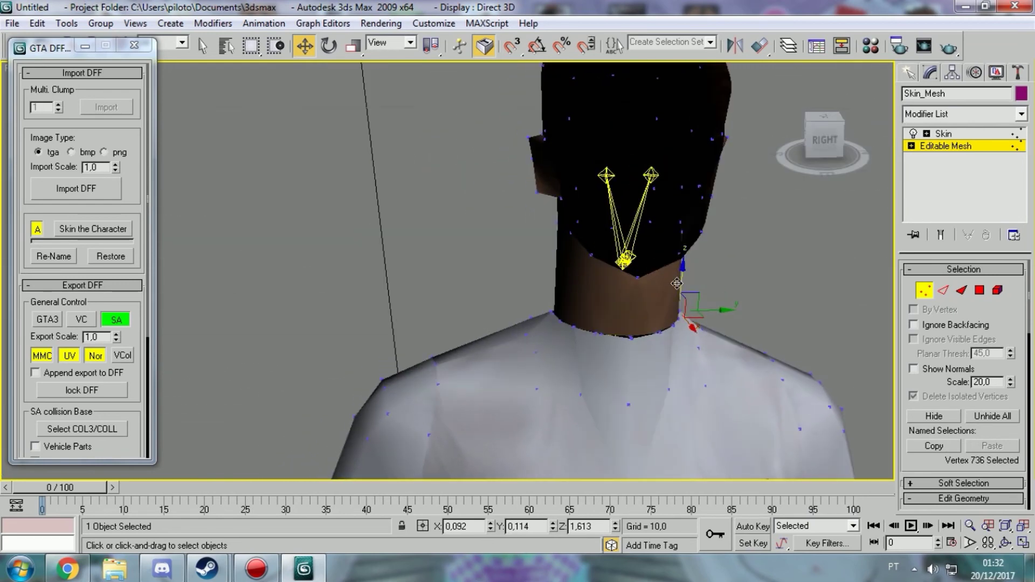
Pick the neck vertex where head meets body and inspect the seam from all sides, ending face-on.
{"action": "left_click", "coordinate": [630, 334]}
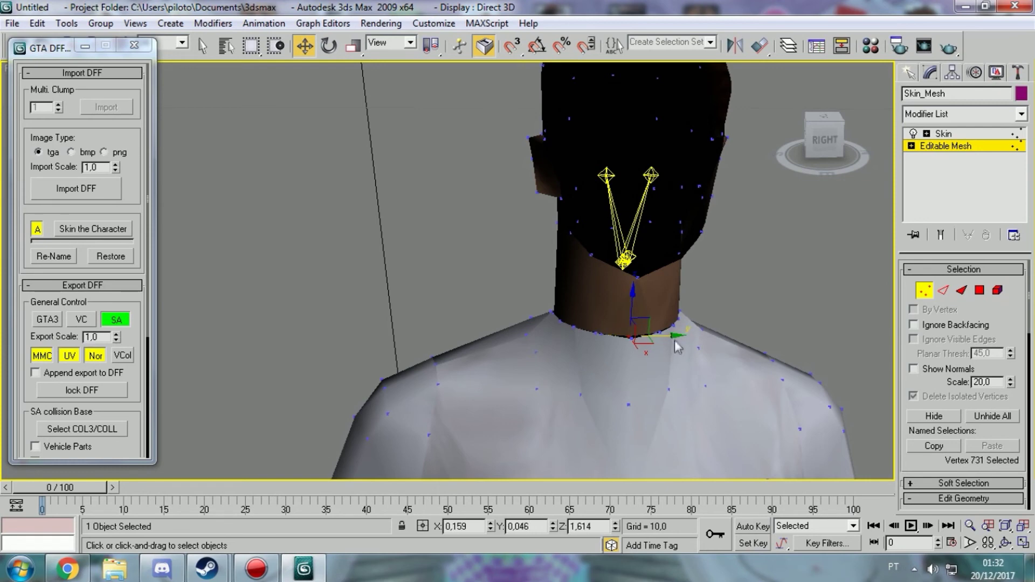
{"action": "left_click_drag", "start_coordinate": [812, 140], "coordinate": [645, 289]}
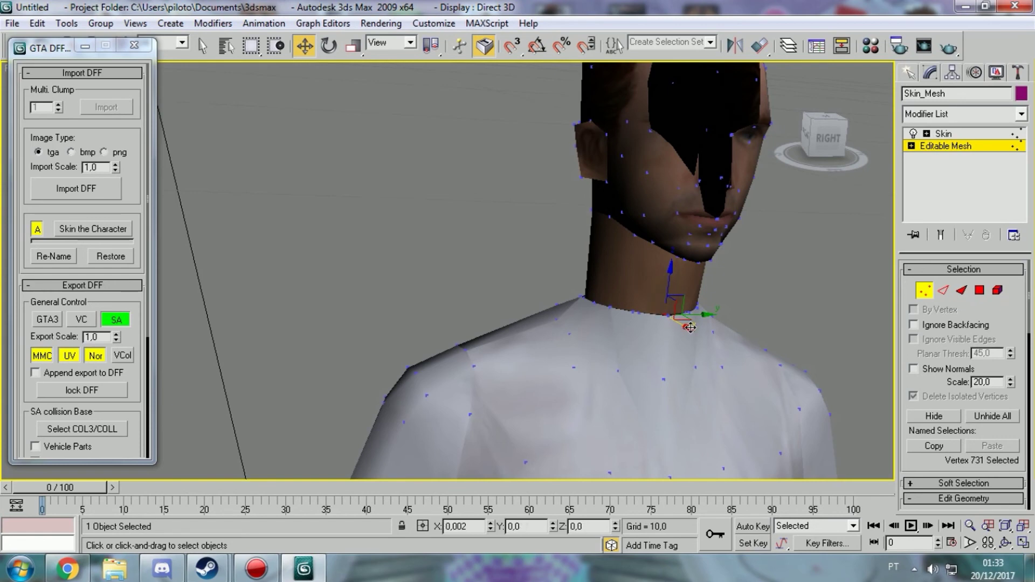
{"action": "left_click_drag", "start_coordinate": [822, 135], "coordinate": [819, 97]}
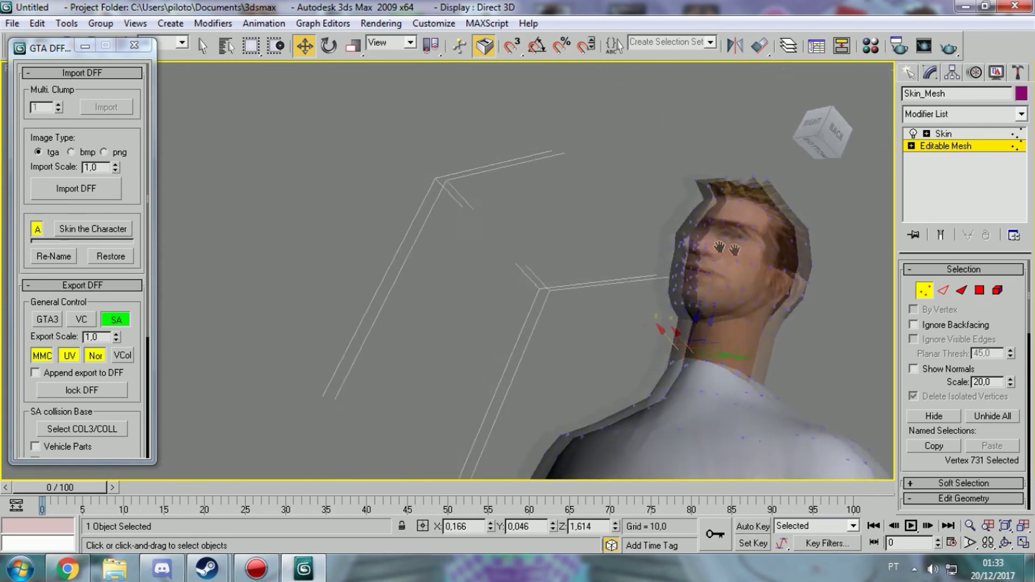
{"action": "left_click_drag", "start_coordinate": [820, 97], "coordinate": [611, 221]}
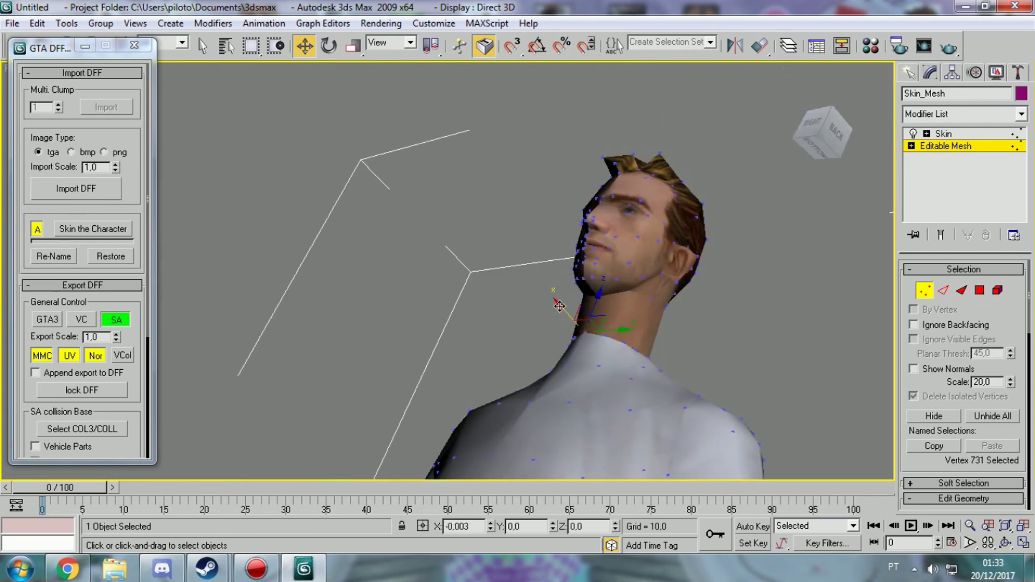
{"action": "left_click_drag", "start_coordinate": [823, 132], "coordinate": [817, 156]}
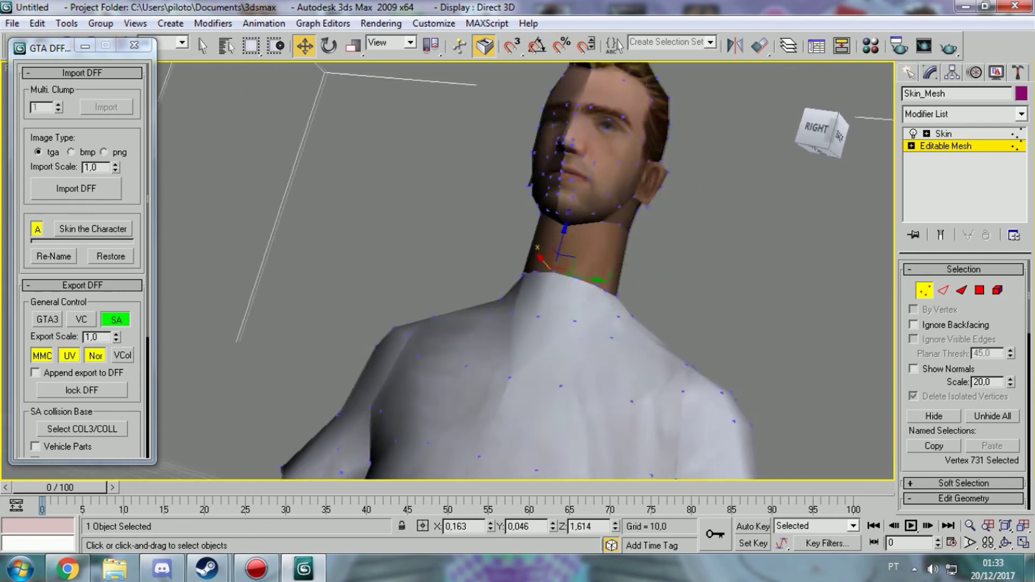
{"action": "mouse_move", "coordinate": [518, 270]}
{"action": "middle_mouse_down", "text": "alt"}
{"action": "mouse_move", "coordinate": [432, 270]}
{"action": "mouse_move", "coordinate": [539, 270]}
{"action": "middle_mouse_up", "text": "alt"}
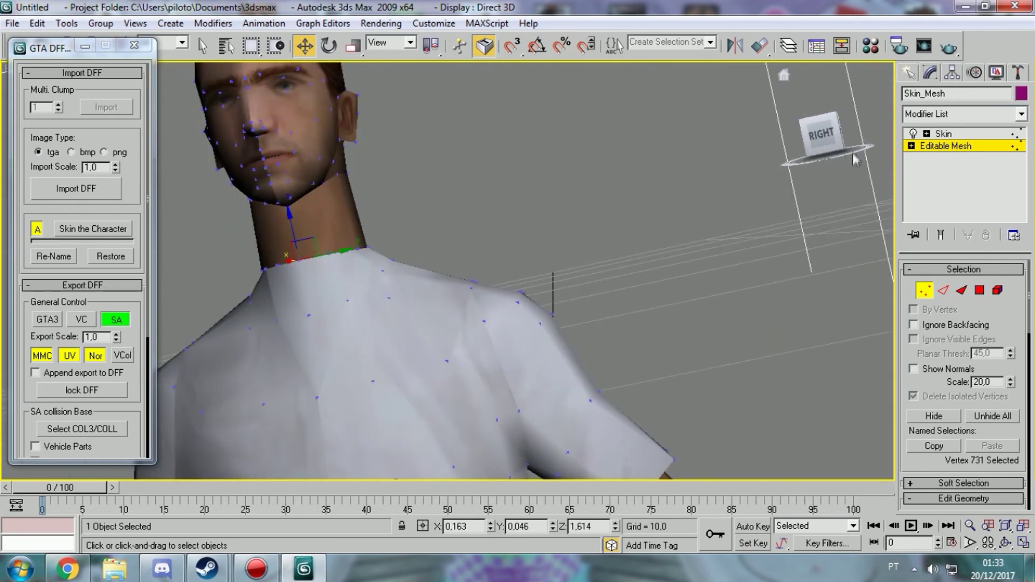
{"action": "left_click_drag", "start_coordinate": [857, 160], "coordinate": [833, 139]}
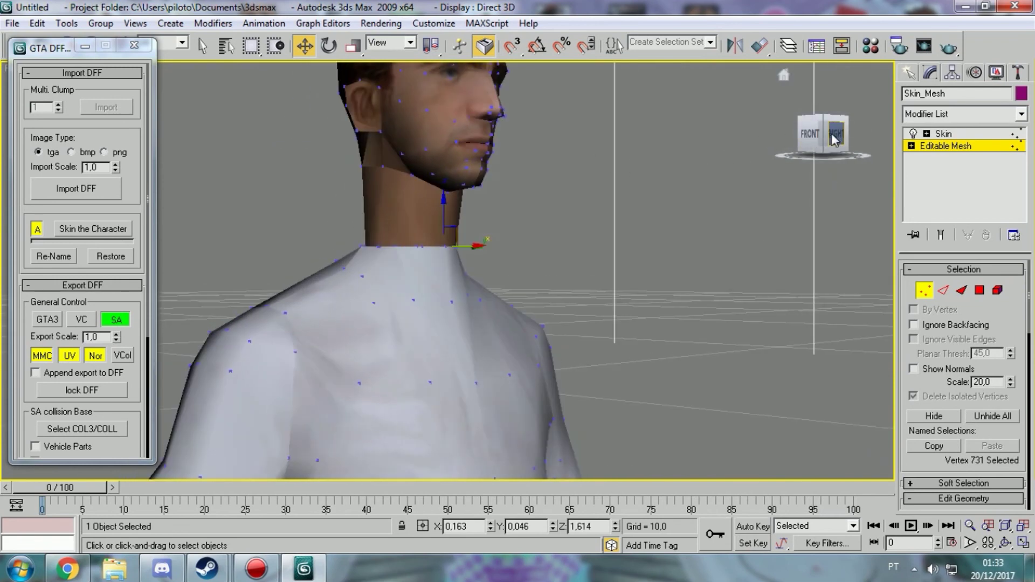
{"action": "left_click", "coordinate": [835, 135]}
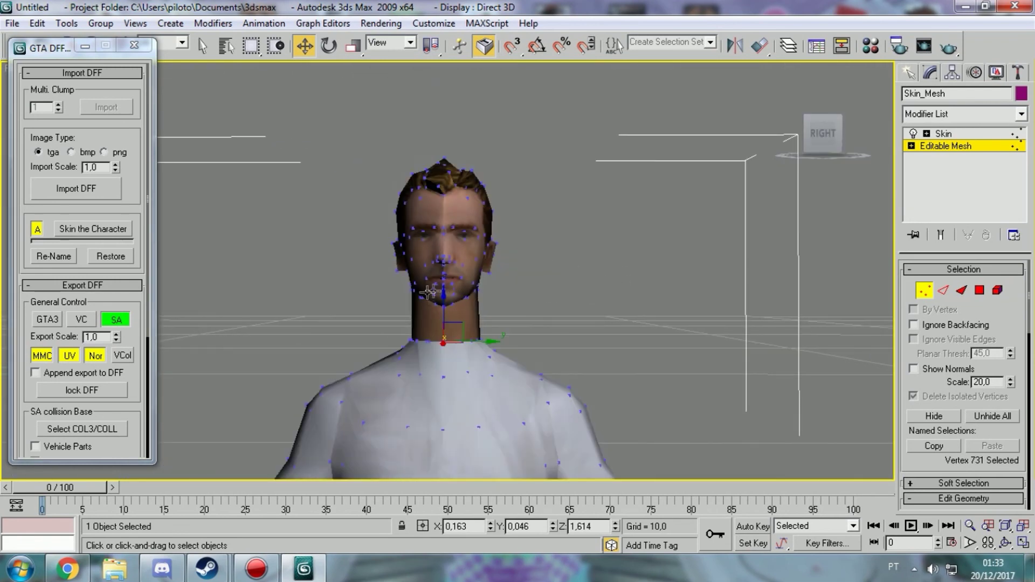
Select all head vertices and move them down along Z and slightly along Y onto the neck.
{"action": "left_click_drag", "start_coordinate": [396, 171], "coordinate": [551, 312]}
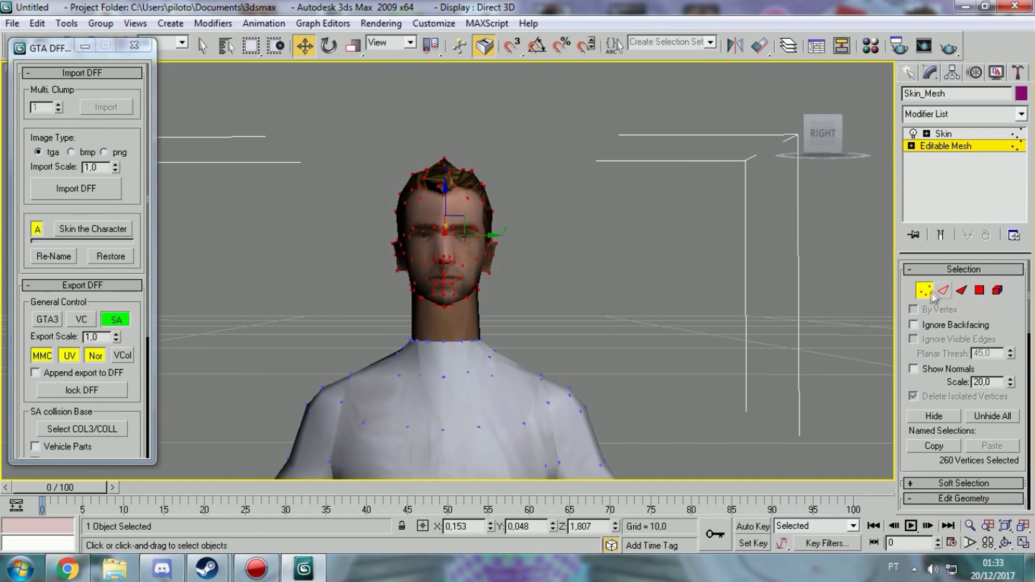
{"action": "middle_click_drag", "start_coordinate": [601, 225], "coordinate": [629, 229]}
{"action": "left_click_drag", "start_coordinate": [403, 168], "coordinate": [568, 312]}
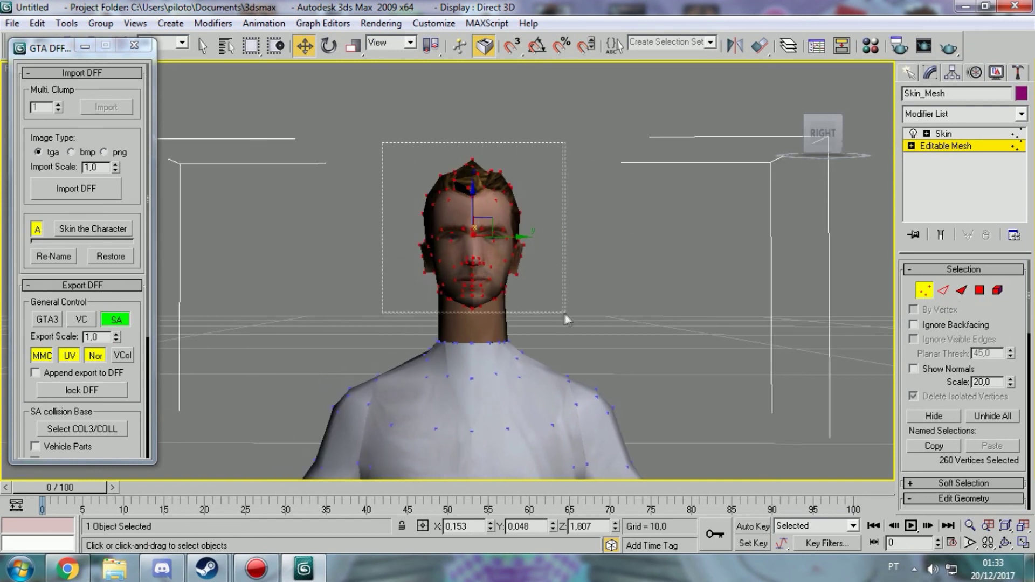
{"action": "middle_click_drag", "start_coordinate": [567, 313], "coordinate": [595, 293]}
{"action": "scroll", "coordinate": [594, 294], "scroll_direction": "up", "scroll_amount": 3}
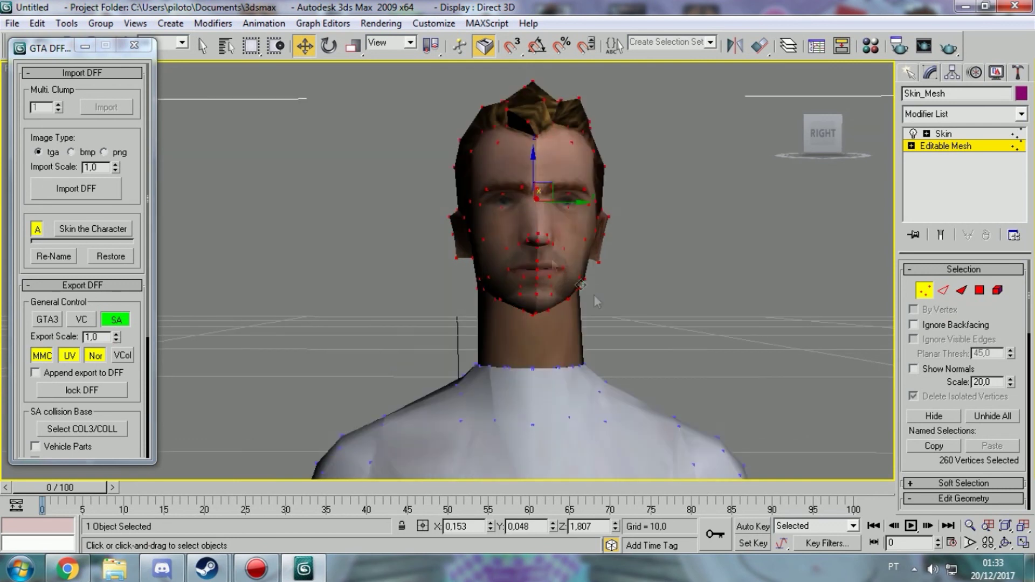
{"action": "mouse_move", "coordinate": [532, 161]}
{"action": "left_mouse_down"}
{"action": "mouse_move", "coordinate": [521, 233]}
{"action": "mouse_move", "coordinate": [577, 216]}
{"action": "left_mouse_up"}
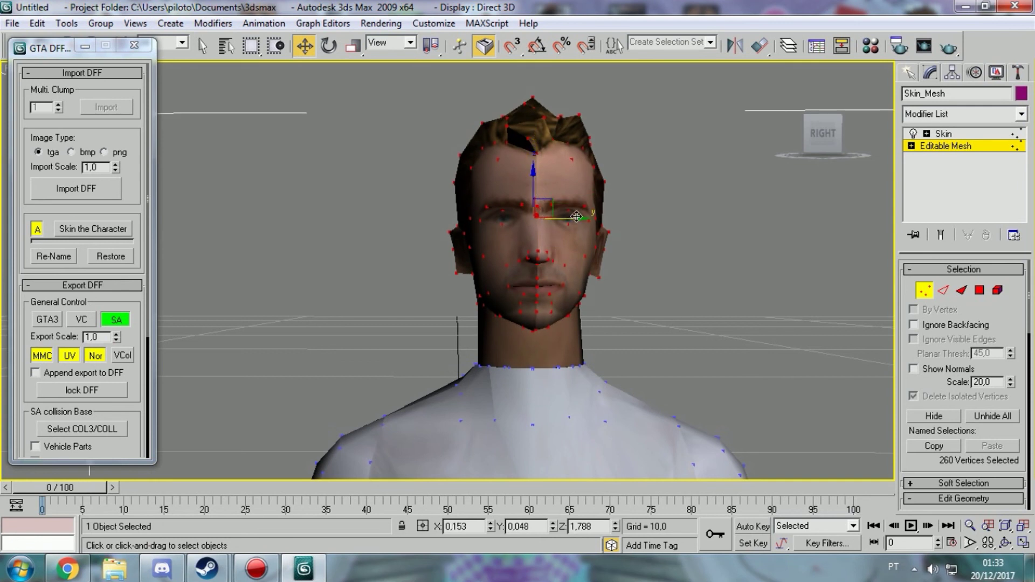
{"action": "left_click_drag", "start_coordinate": [578, 219], "coordinate": [583, 218]}
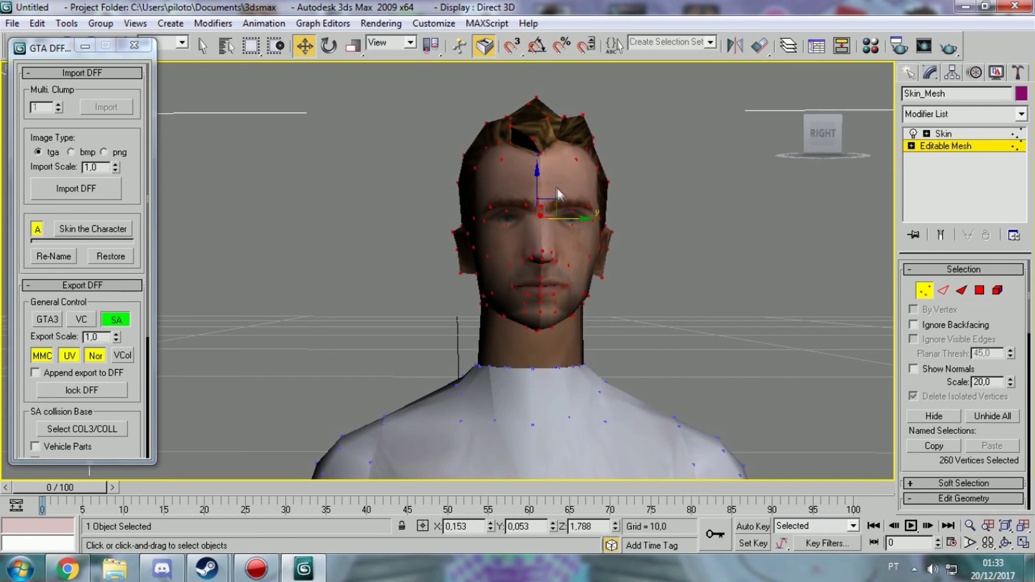
{"action": "left_click_drag", "start_coordinate": [537, 181], "coordinate": [577, 213]}
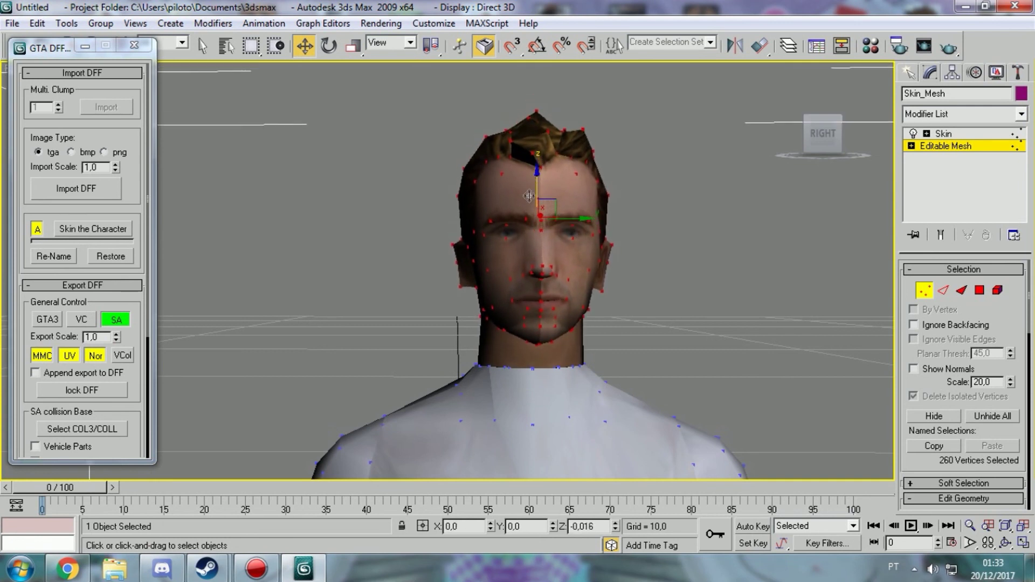
{"action": "mouse_move", "coordinate": [823, 133]}
{"action": "left_mouse_down"}
{"action": "mouse_move", "coordinate": [776, 141]}
{"action": "mouse_move", "coordinate": [824, 135]}
{"action": "left_mouse_up"}
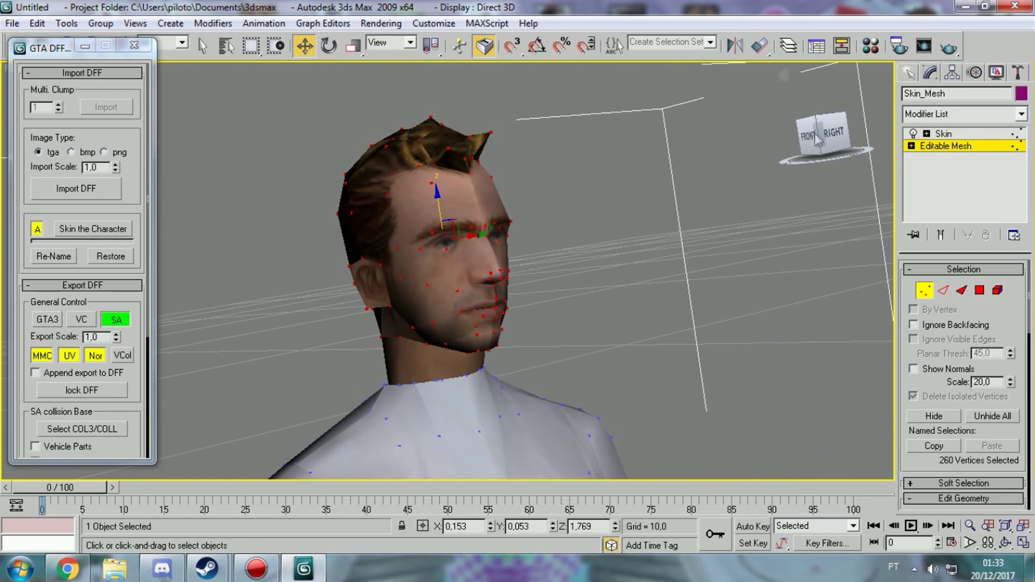
Exit Vertex sub-object mode and reselect the Skin_Mesh object.
{"action": "key", "text": "1"}
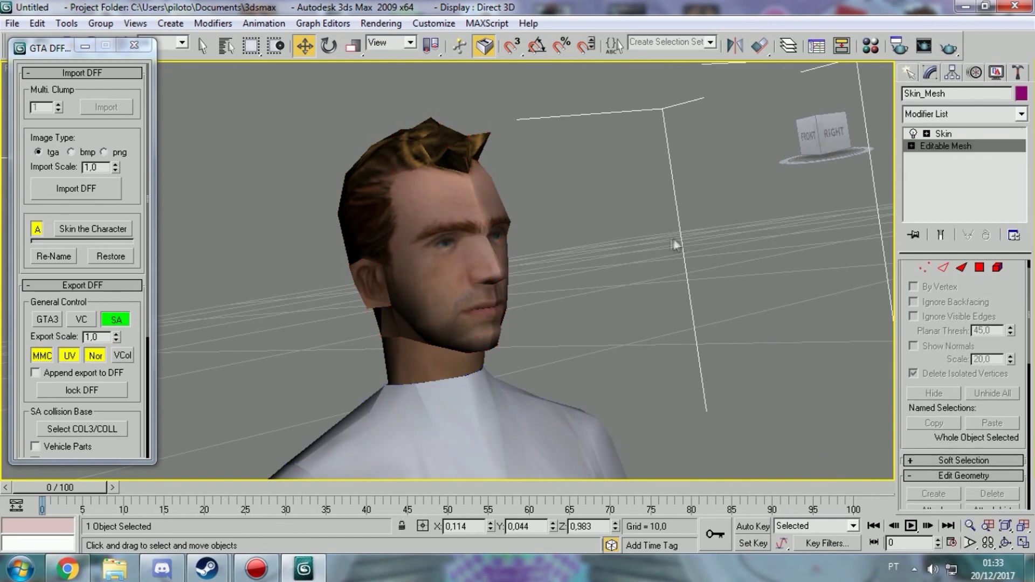
{"action": "scroll", "coordinate": [565, 290], "scroll_direction": "down", "scroll_amount": 3}
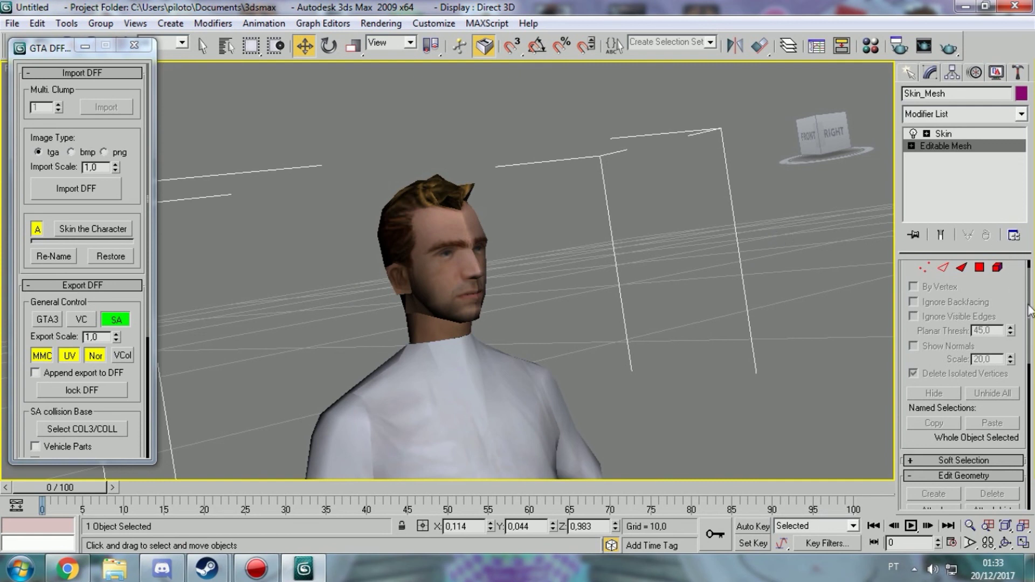
{"action": "left_click_drag", "start_coordinate": [1029, 310], "coordinate": [1026, 276]}
{"action": "left_click", "coordinate": [541, 272]}
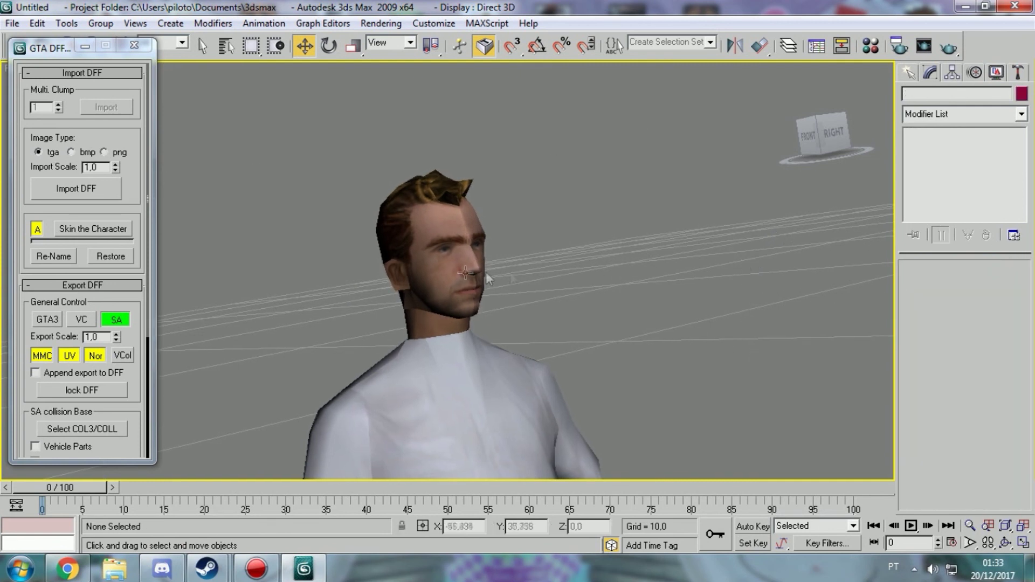
{"action": "left_click", "coordinate": [464, 272]}
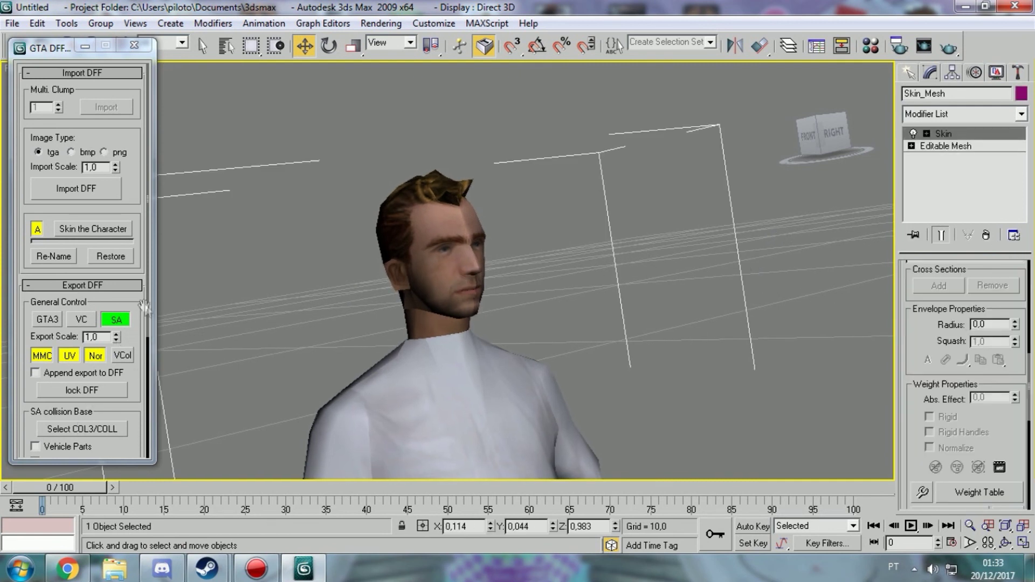
{"action": "scroll", "coordinate": [141, 313], "scroll_direction": "down", "scroll_amount": 3}
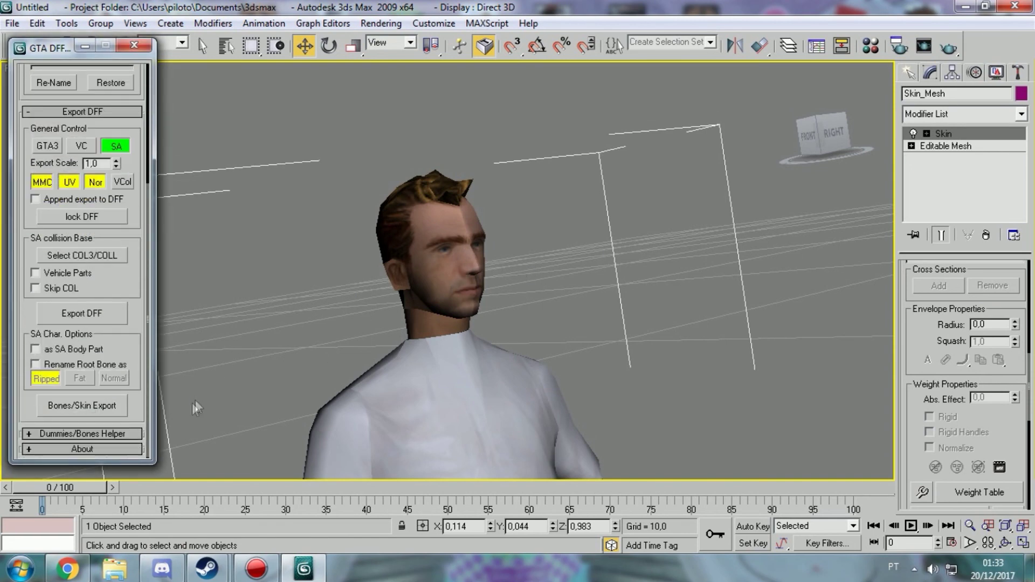
Export the skinned mesh with Bones/Skin Export over the existing camisabranca.dff on the Desktop.
{"action": "left_click", "coordinate": [107, 407]}
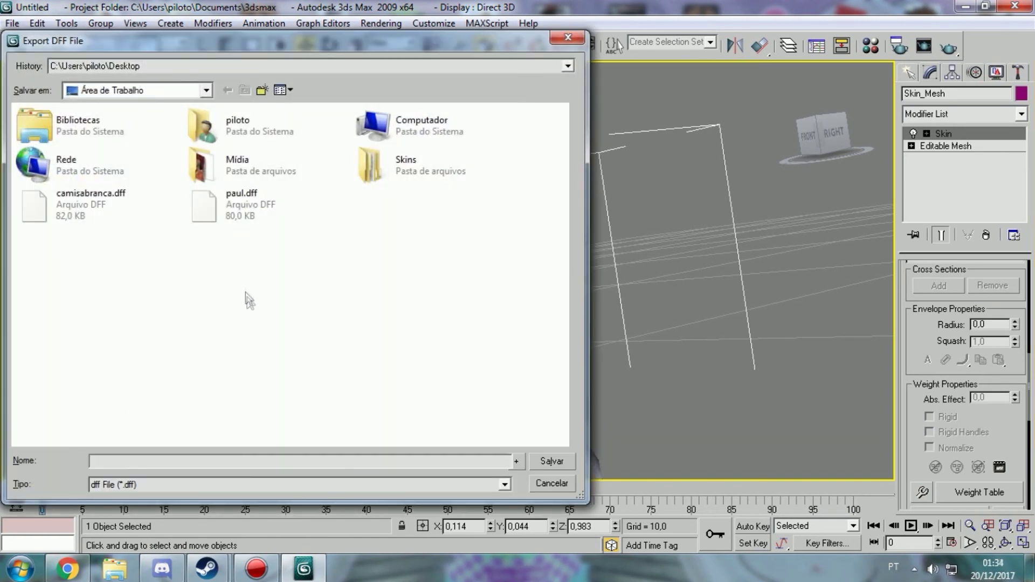
{"action": "double_click", "coordinate": [107, 212]}
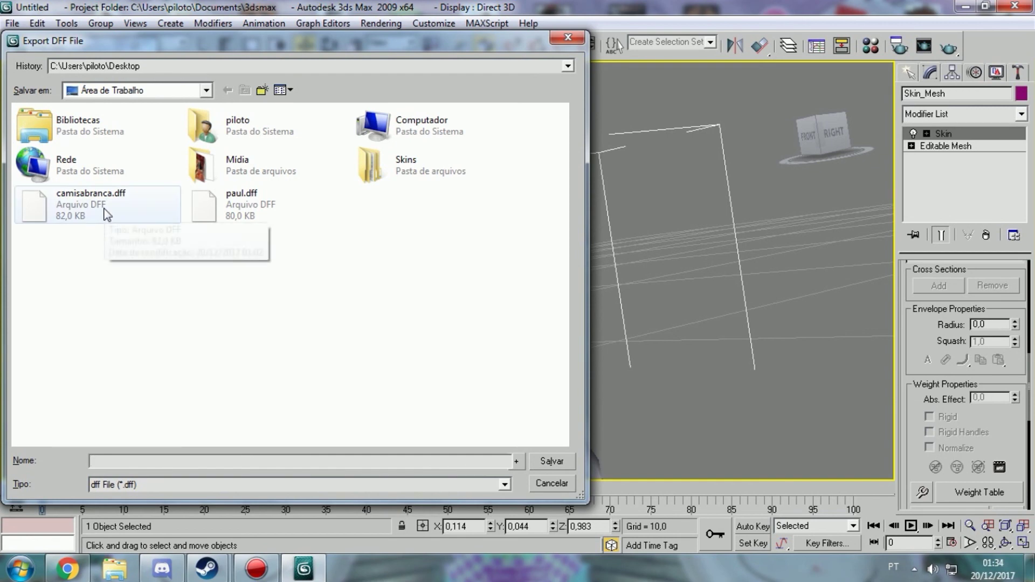
{"action": "left_click", "coordinate": [560, 337]}
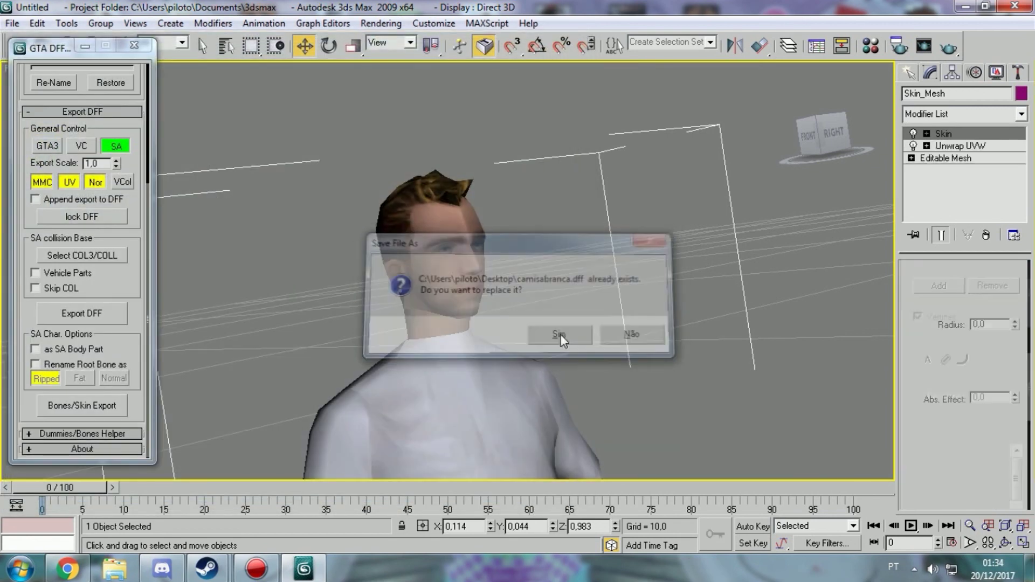
{"action": "scroll", "coordinate": [546, 295], "scroll_direction": "down", "scroll_amount": 5}
{"action": "scroll", "coordinate": [546, 296], "scroll_direction": "up", "scroll_amount": 3}
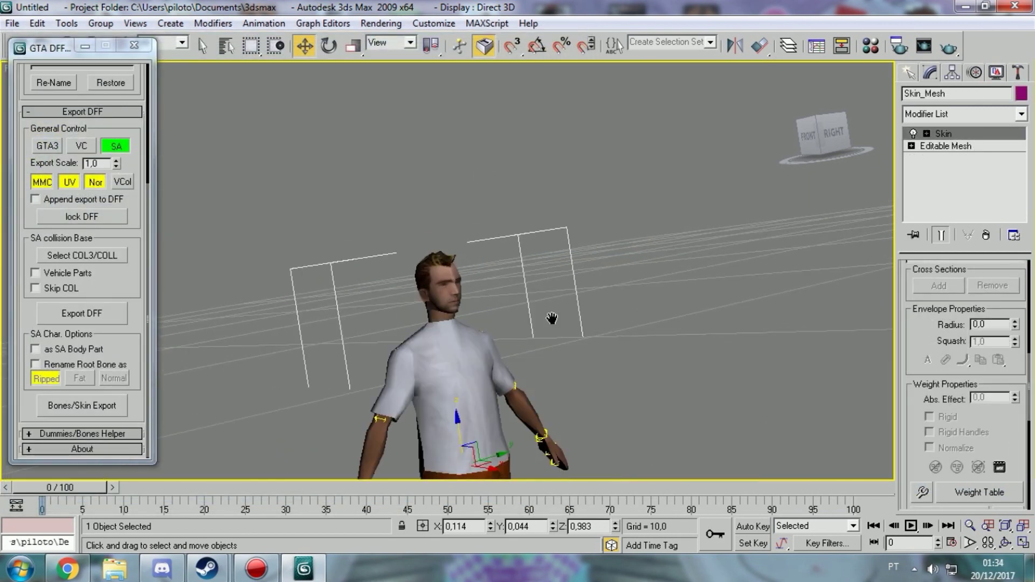